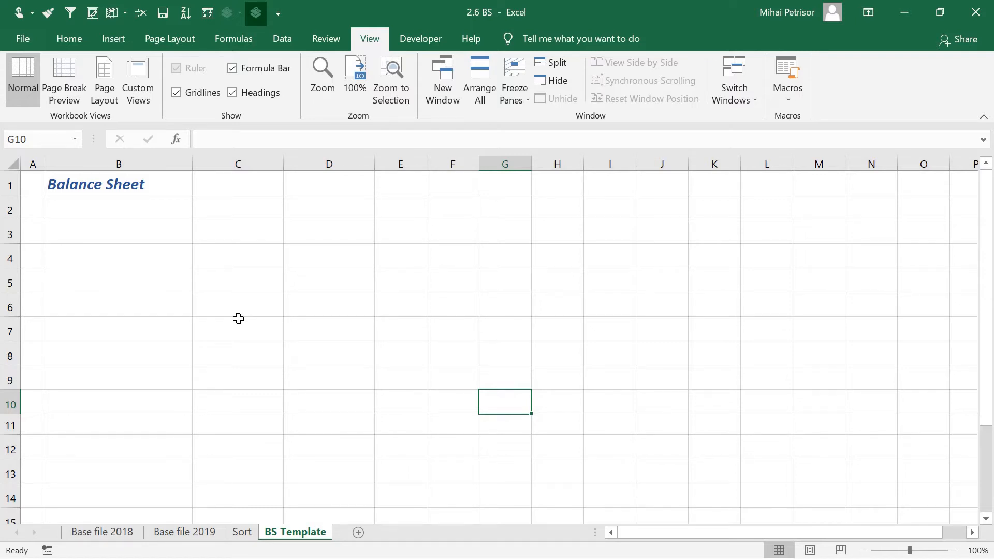
# Enter the year headings 2018 in cell C3 and 2019 in cell D3 of the BS Template sheet.
pyautogui.press('Up')
pyautogui.press('Up')
pyautogui.press('Left')
pyautogui.press('Left')
pyautogui.press('Left')
pyautogui.press('Up')
pyautogui.press('Left')
pyautogui.press('Up')
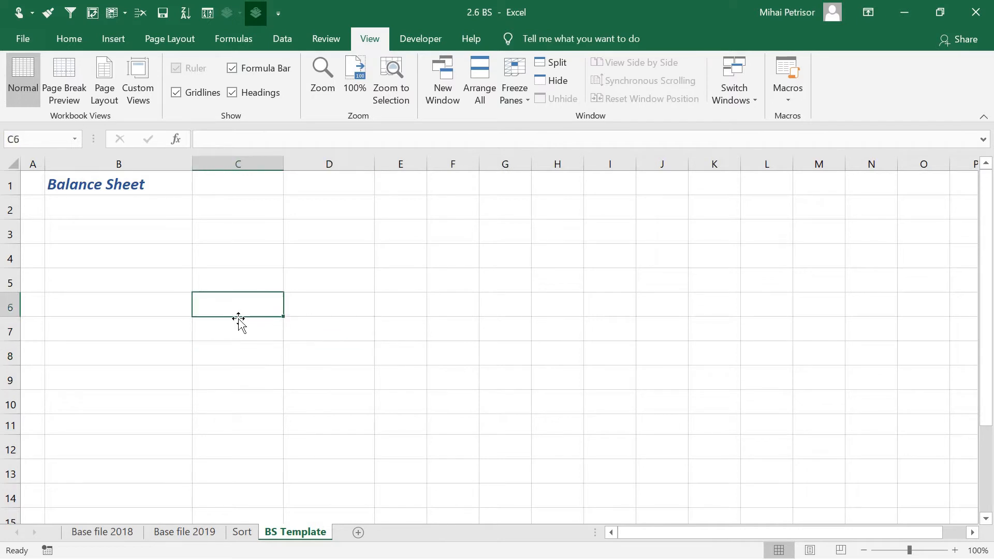
pyautogui.press('Up')
pyautogui.press('Up')
pyautogui.press('Up')
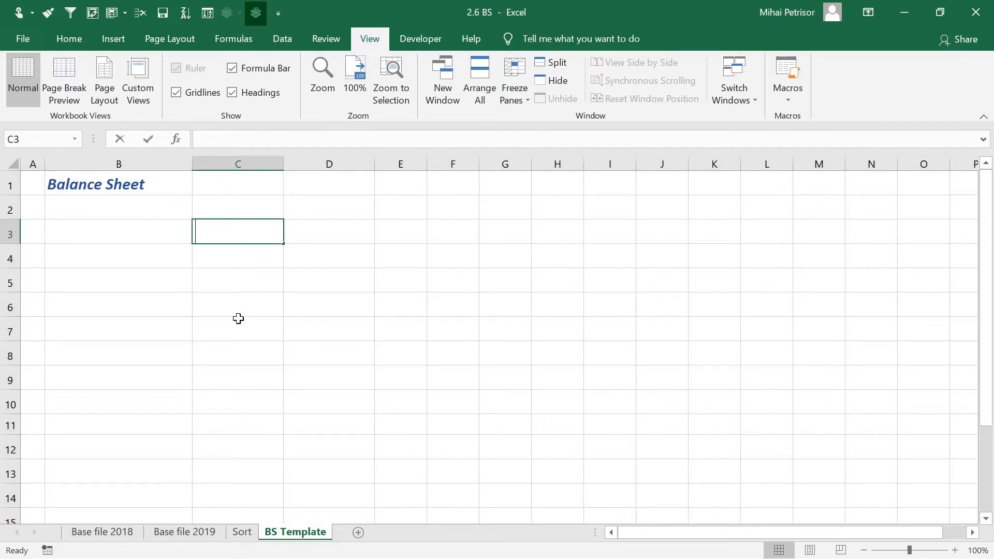
pyautogui.write('2018')
pyautogui.press('Tab')
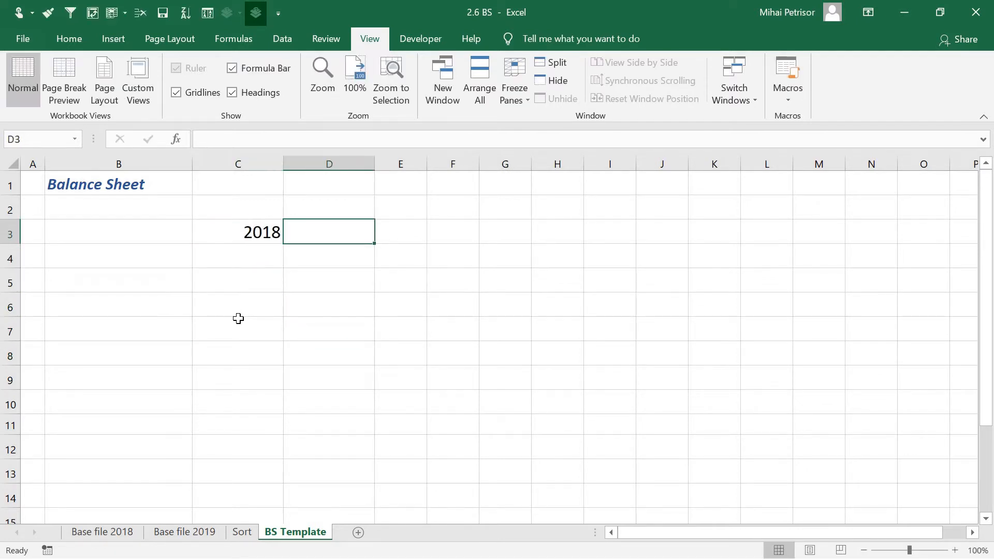
pyautogui.write('20')
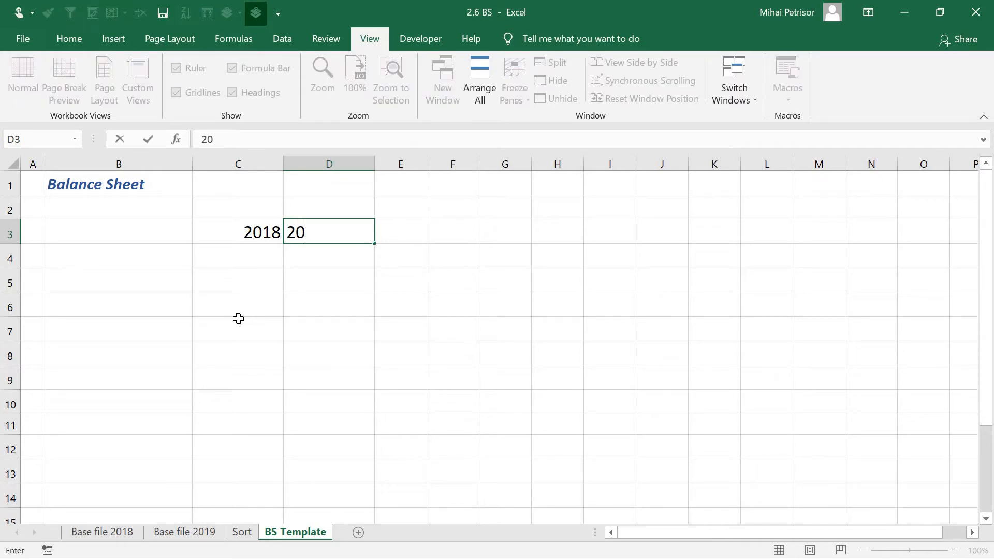
pyautogui.write('19')
pyautogui.hotkey('ctrl', 'Return')
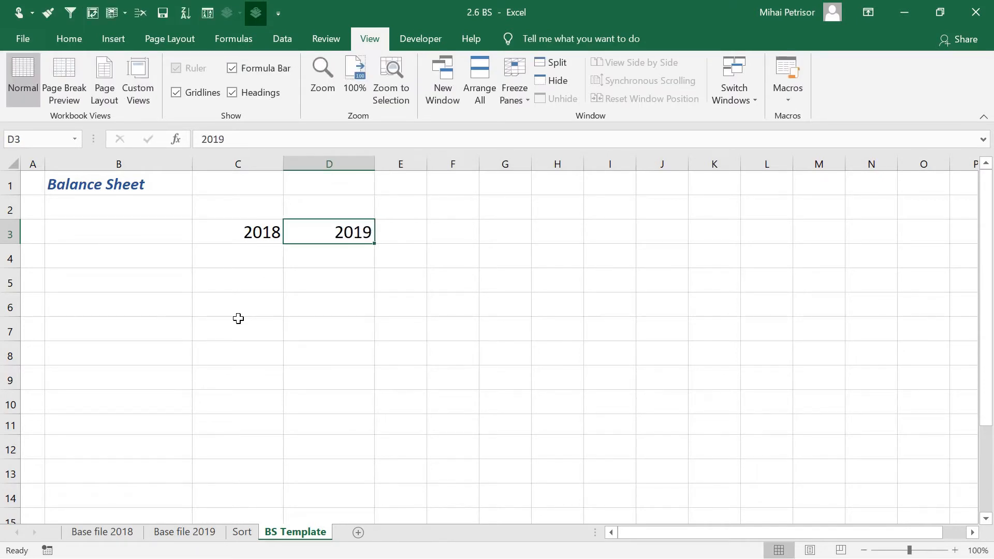
# Replace the column headings in C3 and D3 with the year-end dates 31.12.2018 and 31.12.2019.
pyautogui.press('Left')
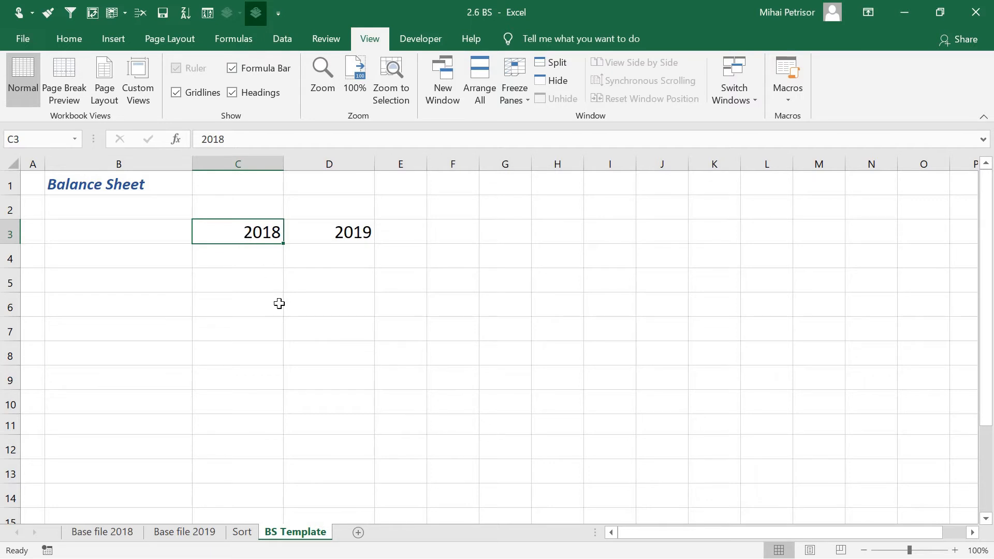
pyautogui.write('31.12.')
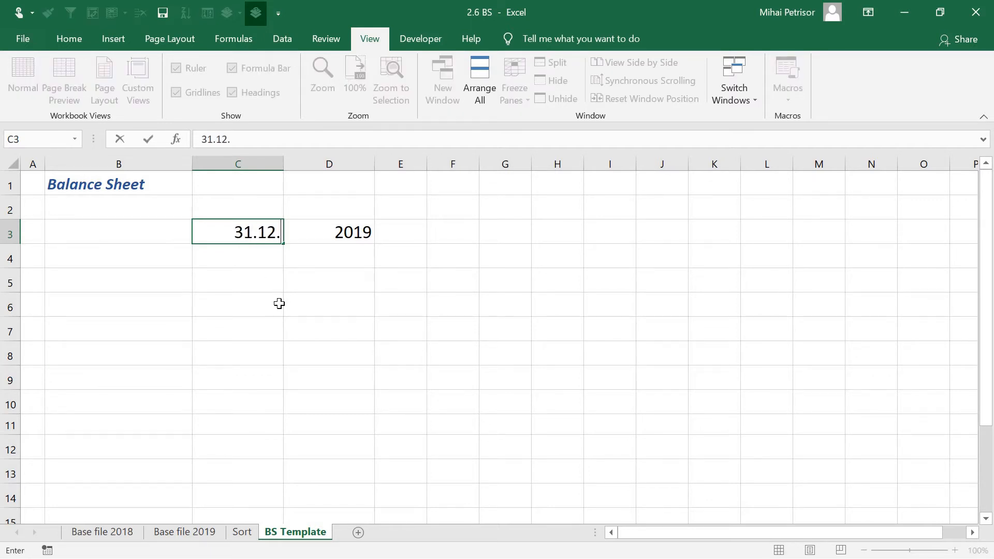
pyautogui.write('2018')
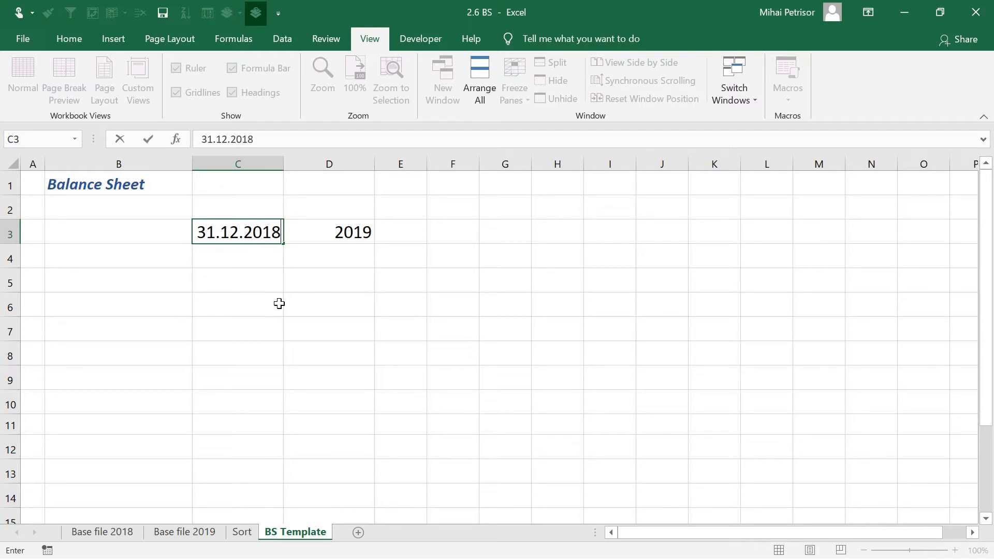
pyautogui.click(279, 303)
pyautogui.click(340, 237)
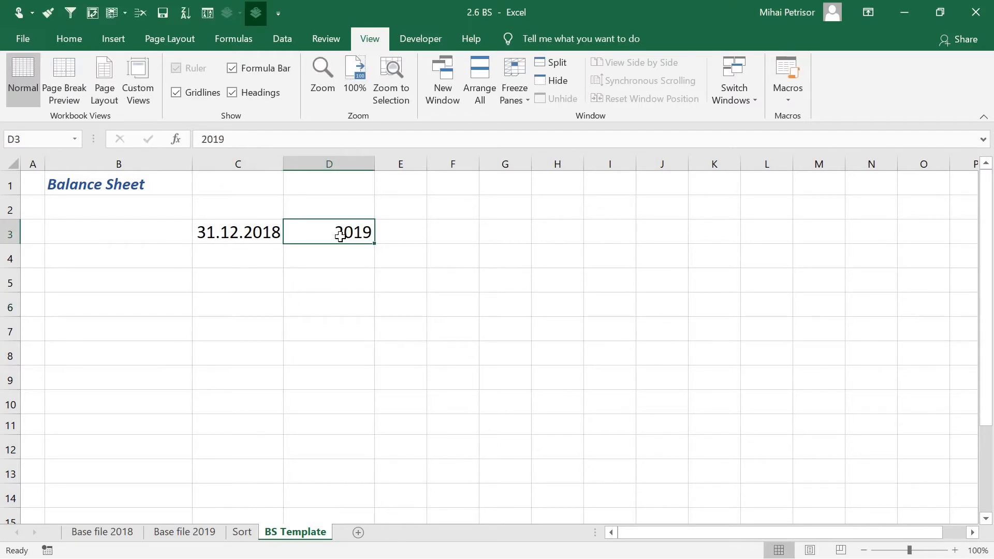
pyautogui.write('31.12.')
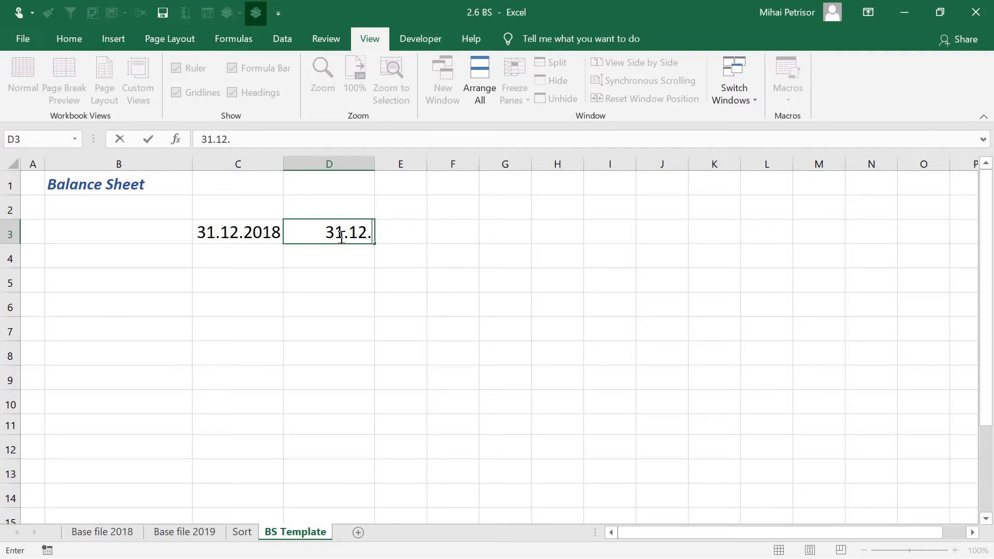
pyautogui.write('2019')
pyautogui.click(332, 312)
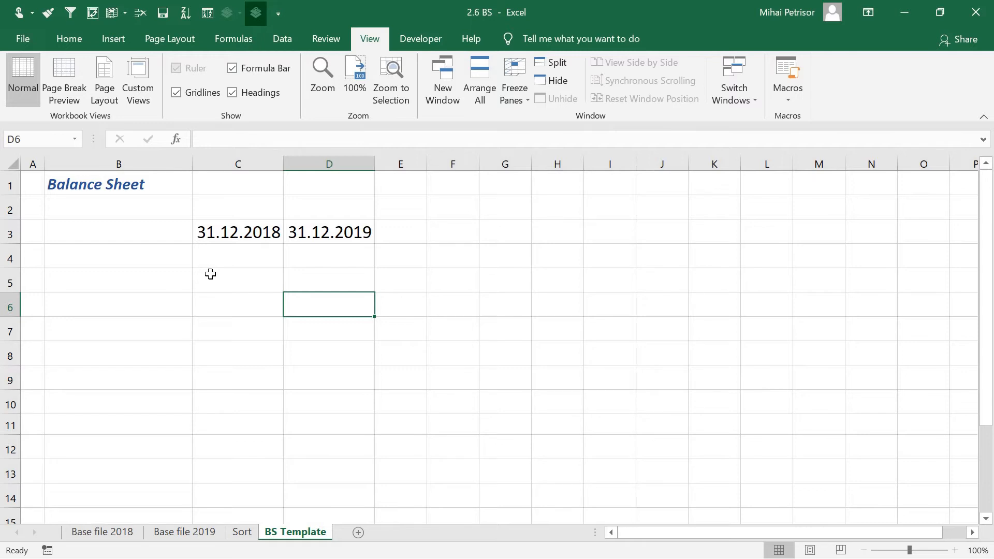
pyautogui.click(129, 254)
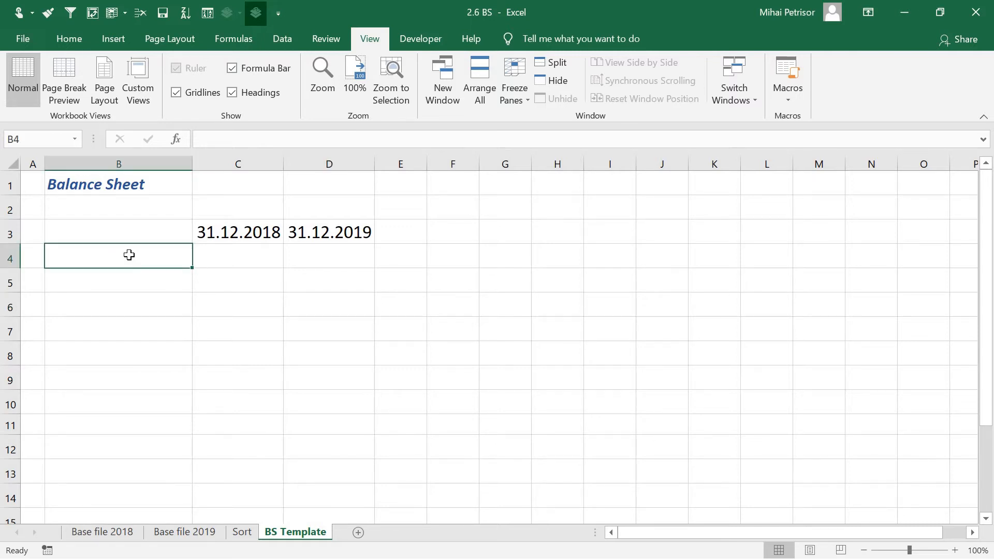
pyautogui.click(134, 318)
pyautogui.moveTo(149, 263); pyautogui.dragTo(162, 428)
pyautogui.scroll(-1, 191, 351)
pyautogui.click(165, 334)
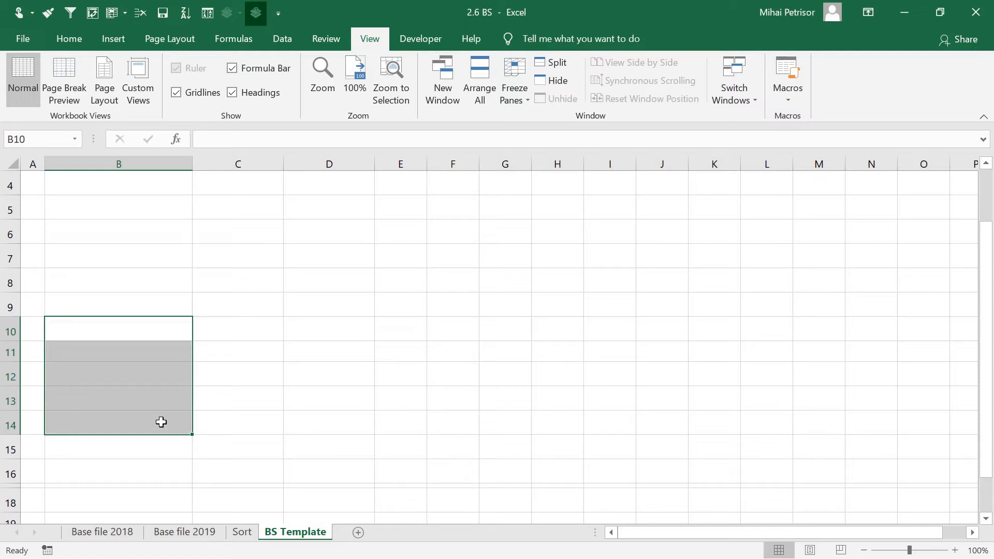
pyautogui.scroll(1, 310, 296)
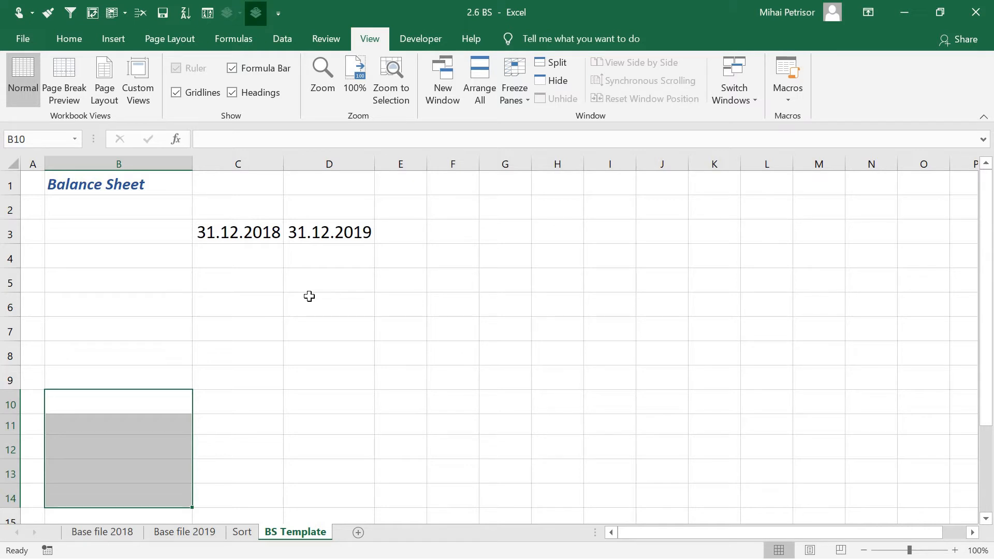
pyautogui.click(249, 395)
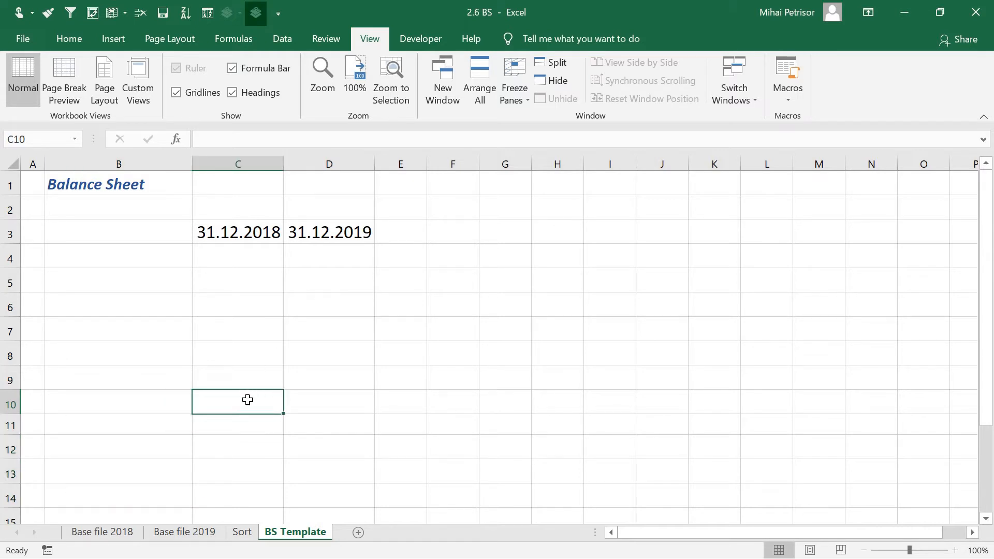
# Compare the layout and columns of the Base file 2018 sheet with those of the Base file 2019 sheet.
pyautogui.click(108, 536)
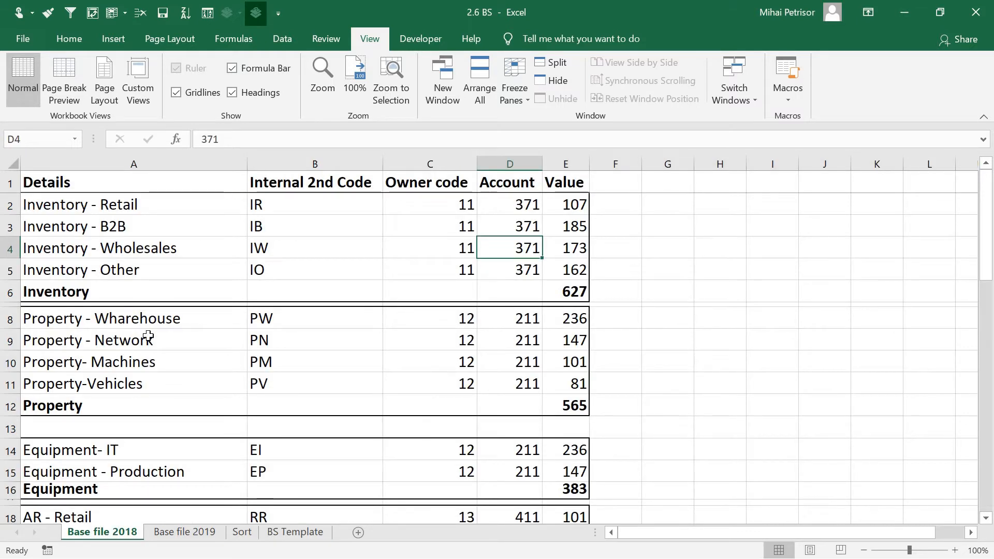
pyautogui.click(185, 532)
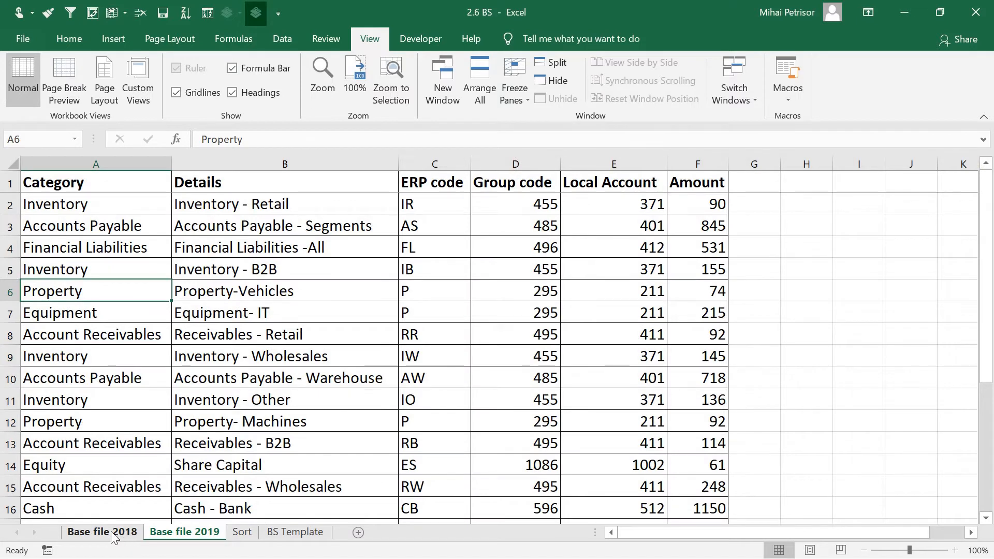
pyautogui.click(106, 532)
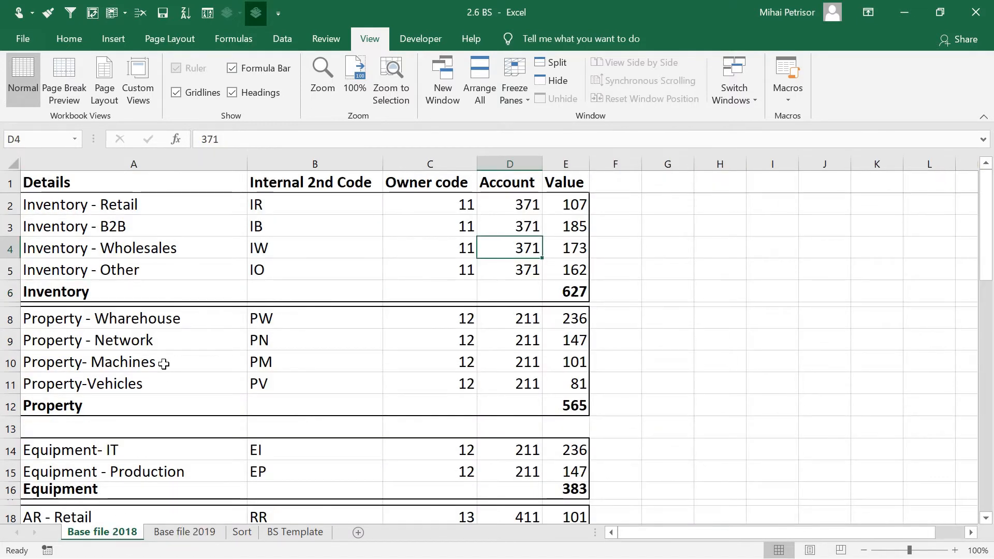
pyautogui.click(177, 336)
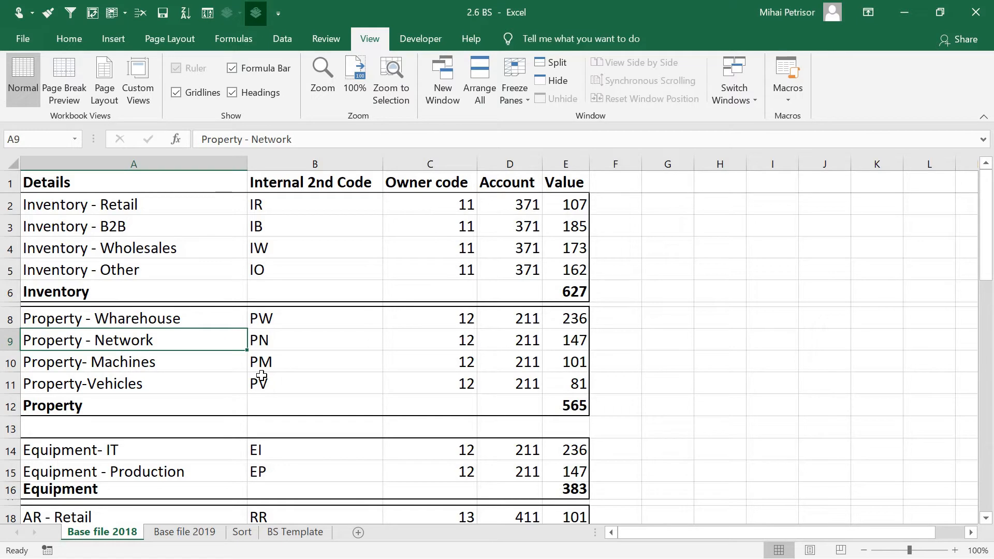
pyautogui.click(184, 532)
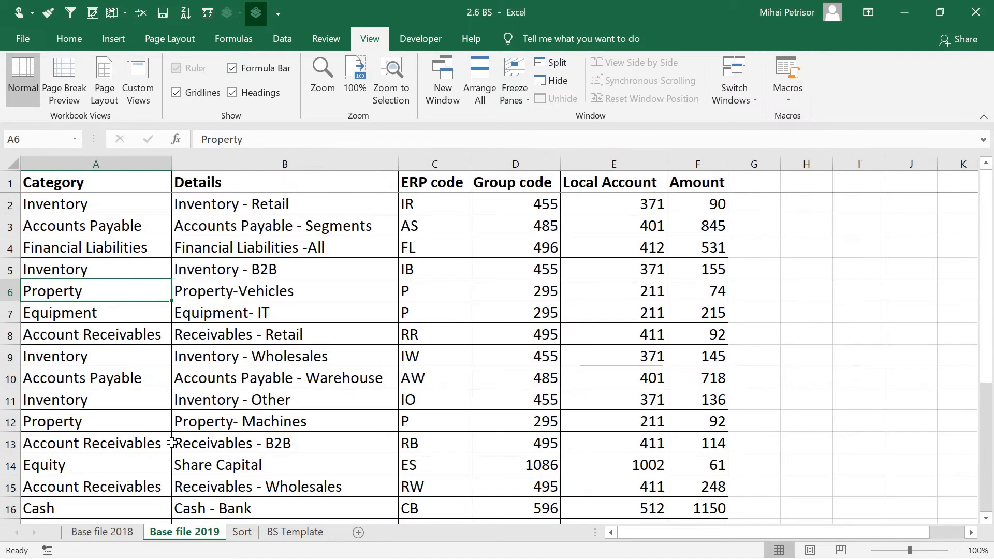
pyautogui.scroll(-5, 289, 322)
pyautogui.scroll(5, 291, 322)
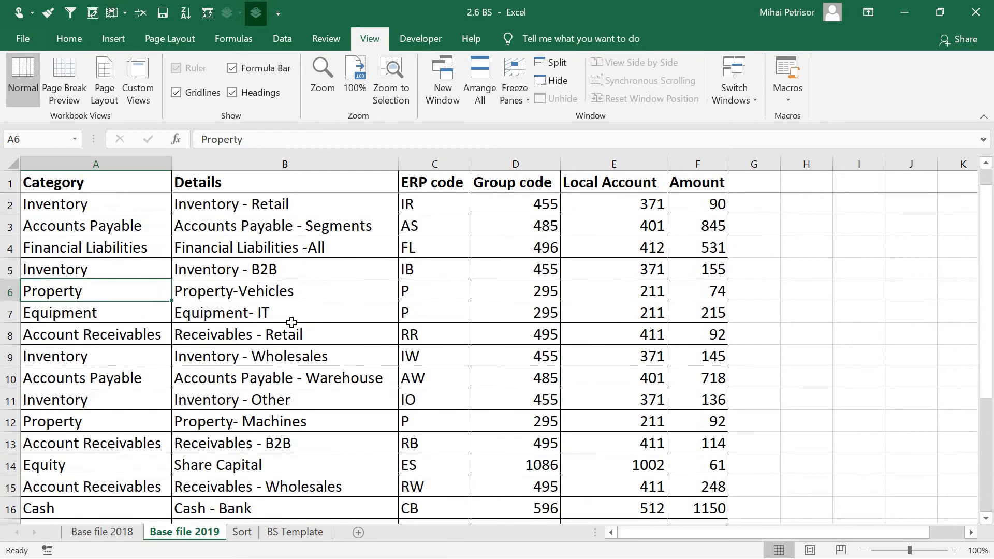
pyautogui.click(120, 533)
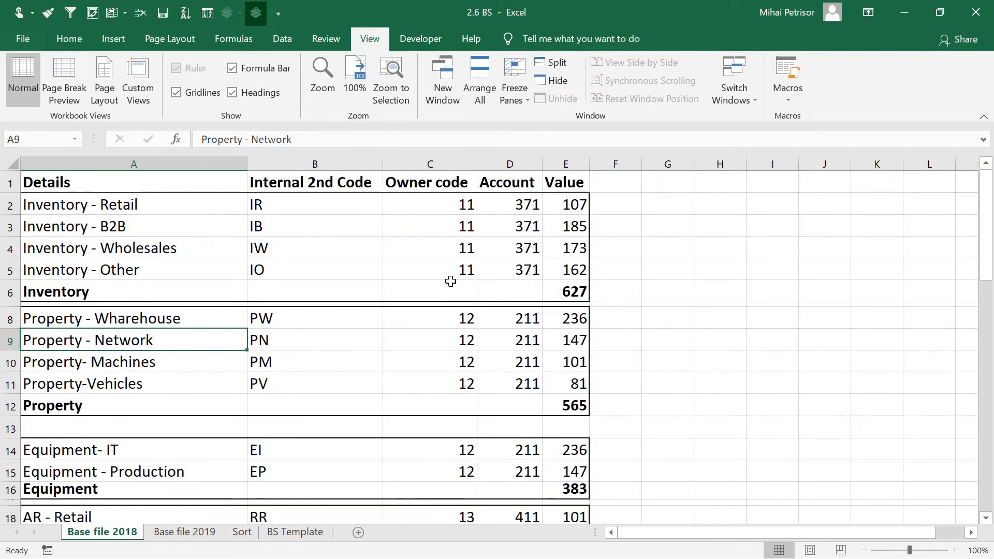
pyautogui.scroll(-8, 388, 288)
pyautogui.scroll(8, 409, 295)
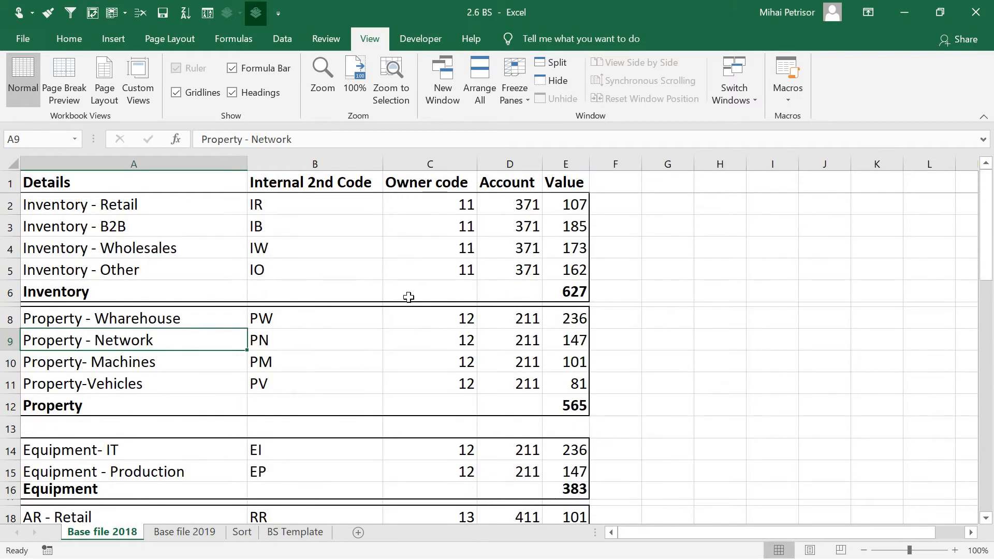
pyautogui.click(193, 534)
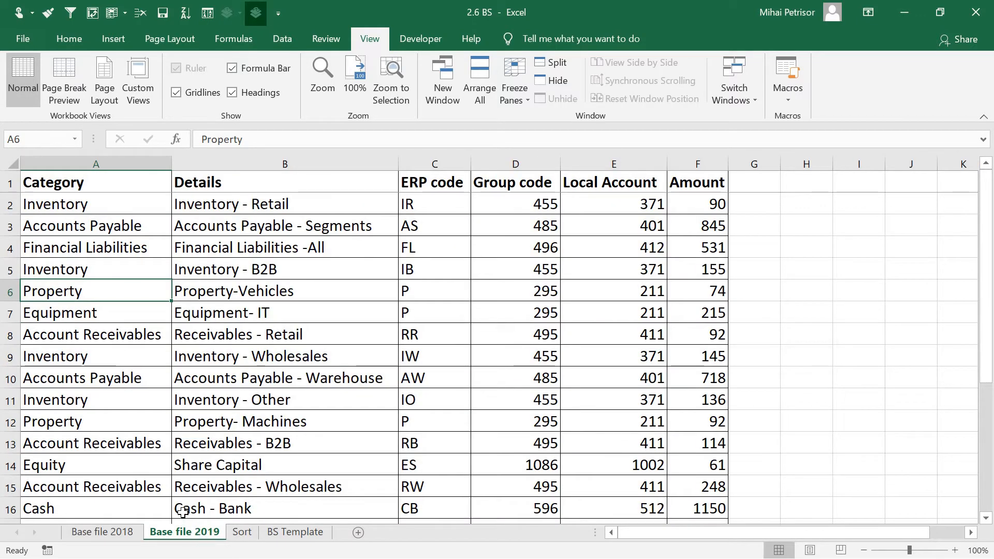
pyautogui.click(303, 376)
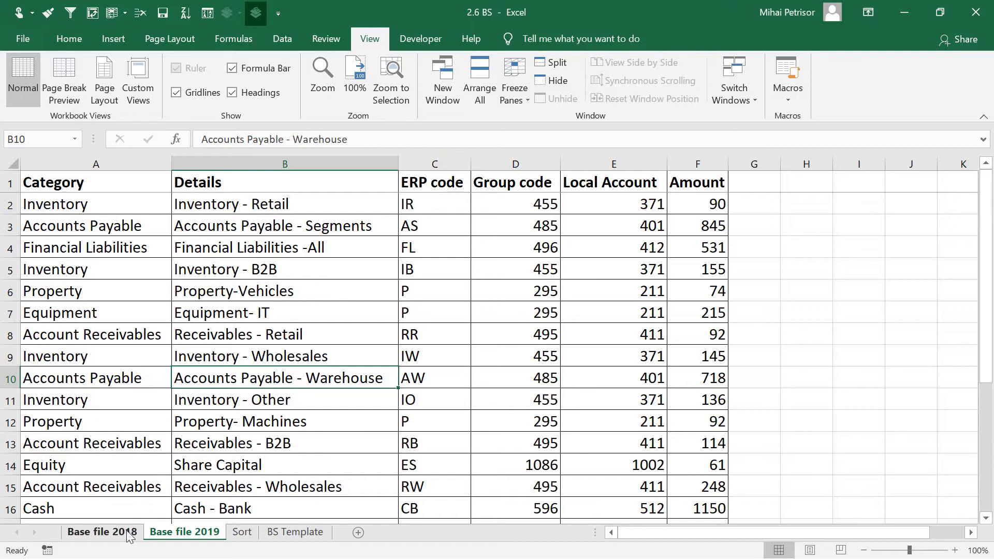
# Examine the Base file 2018 categories and subtotals, from the assets down to the formula for the Liabilities & Equity total.
pyautogui.click(103, 532)
pyautogui.scroll(-7, 192, 335)
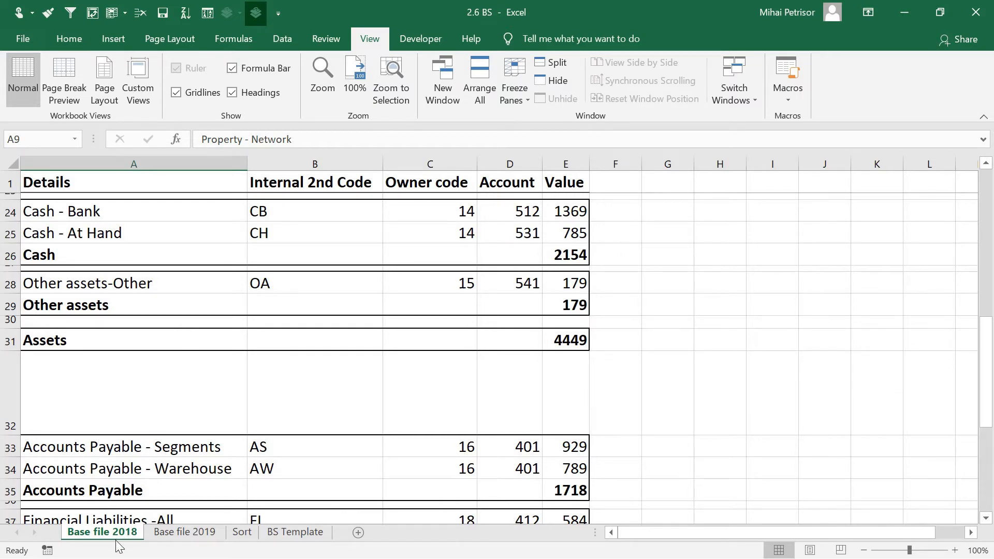
pyautogui.scroll(7, 138, 375)
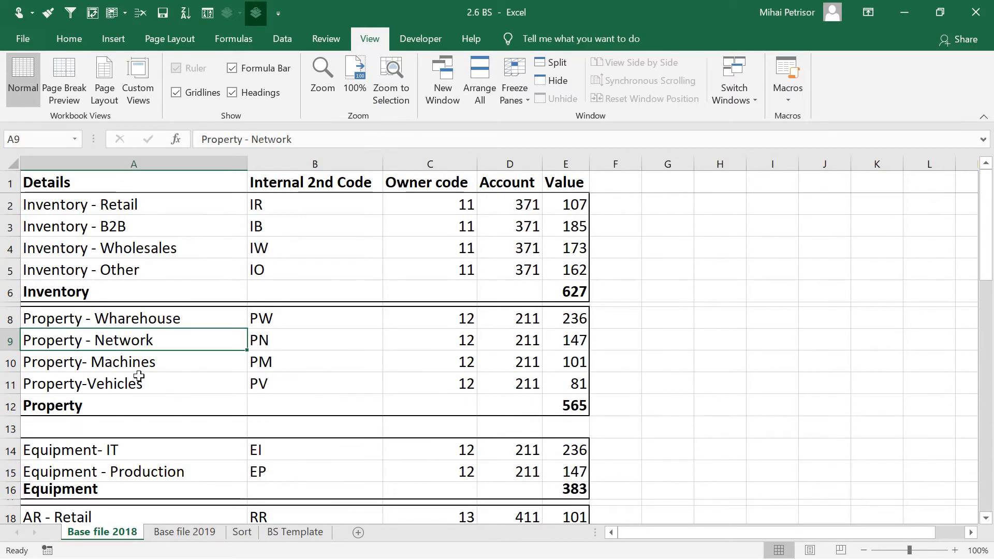
pyautogui.scroll(-6, 153, 298)
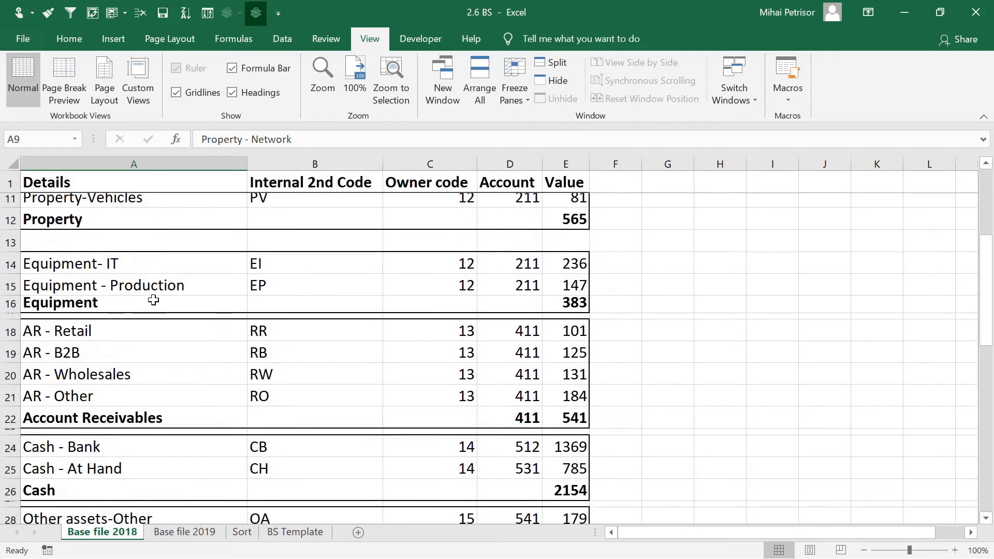
pyautogui.scroll(-2, 153, 299)
pyautogui.scroll(3, 150, 299)
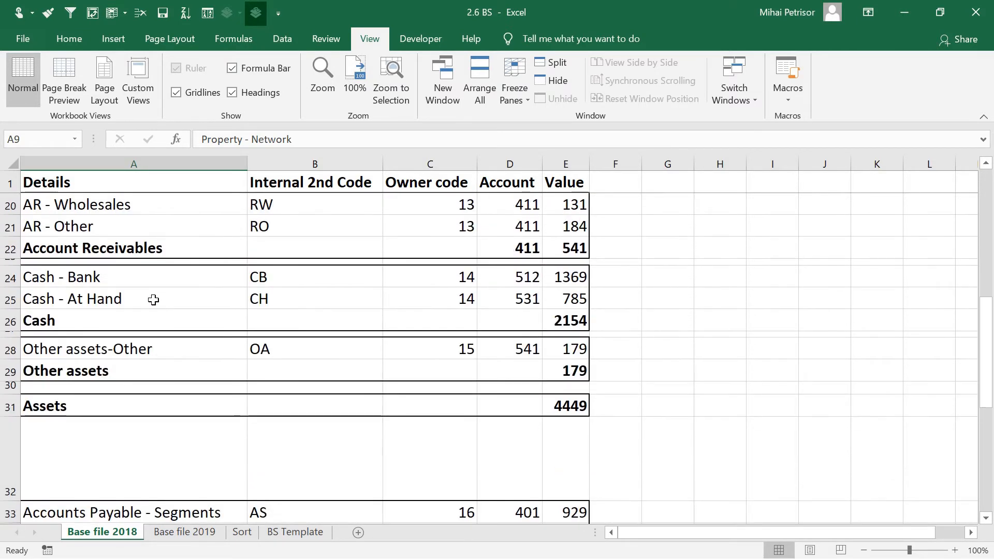
pyautogui.scroll(-9, 153, 300)
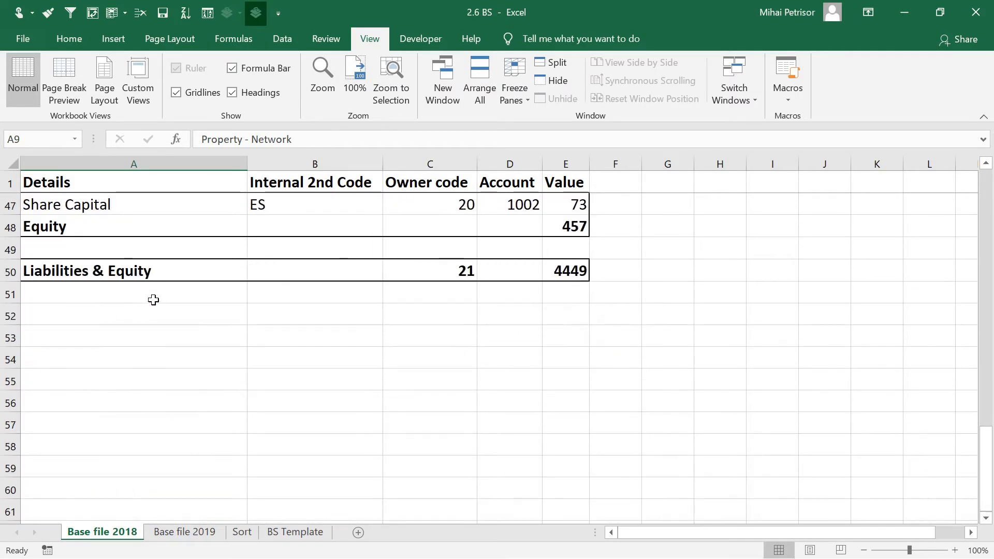
pyautogui.click(165, 276)
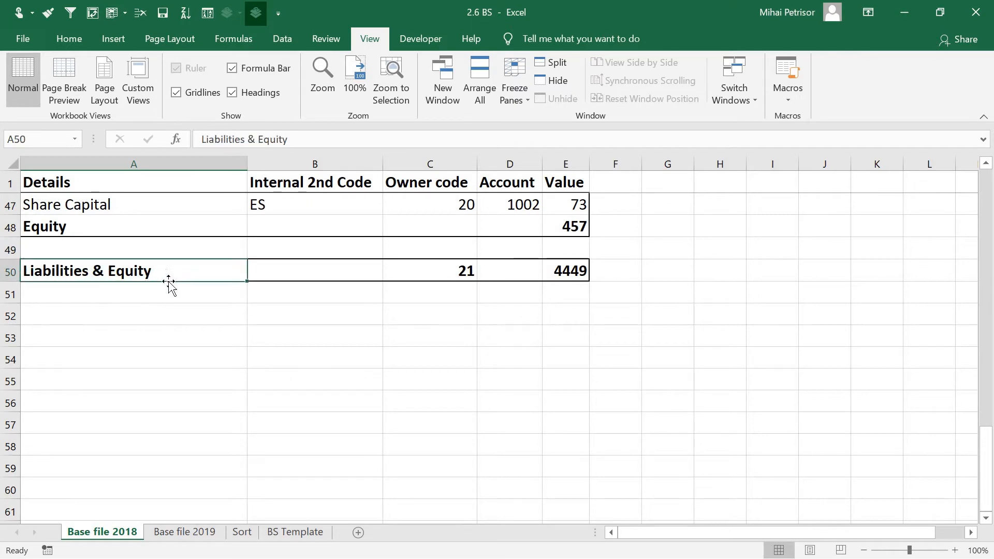
pyautogui.click(547, 277)
pyautogui.scroll(10, 141, 286)
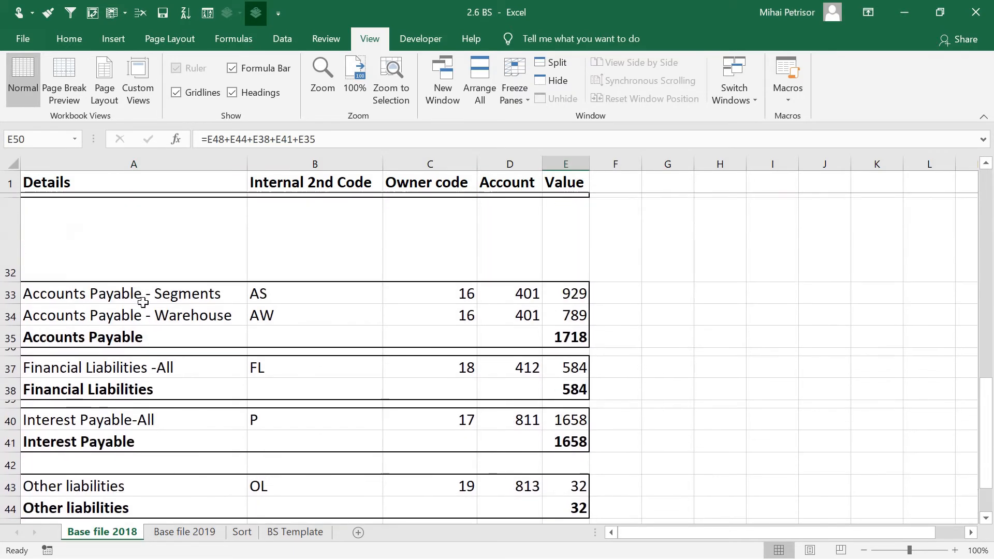
pyautogui.scroll(4, 144, 303)
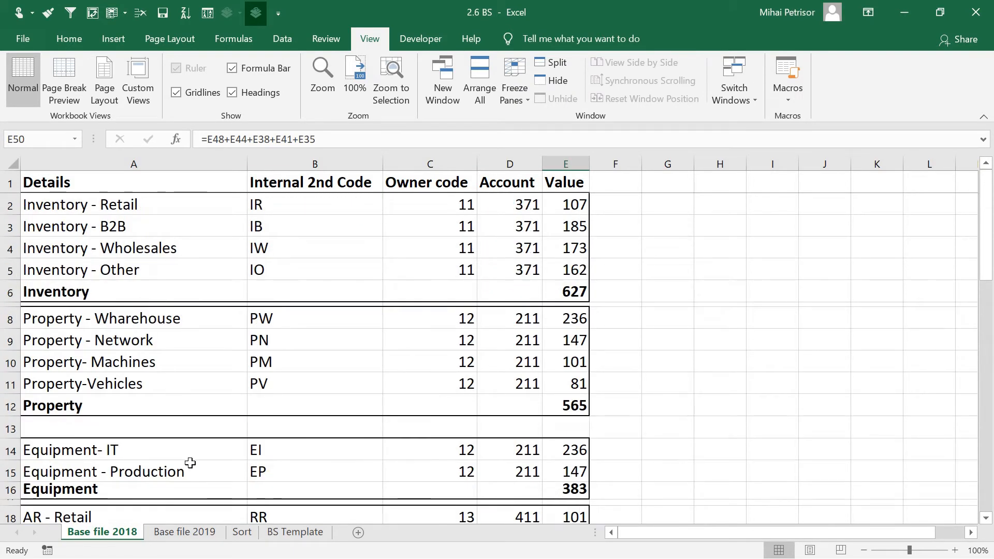
# Review the order of the category and detail rows in the Base file 2019 sheet.
pyautogui.click(186, 532)
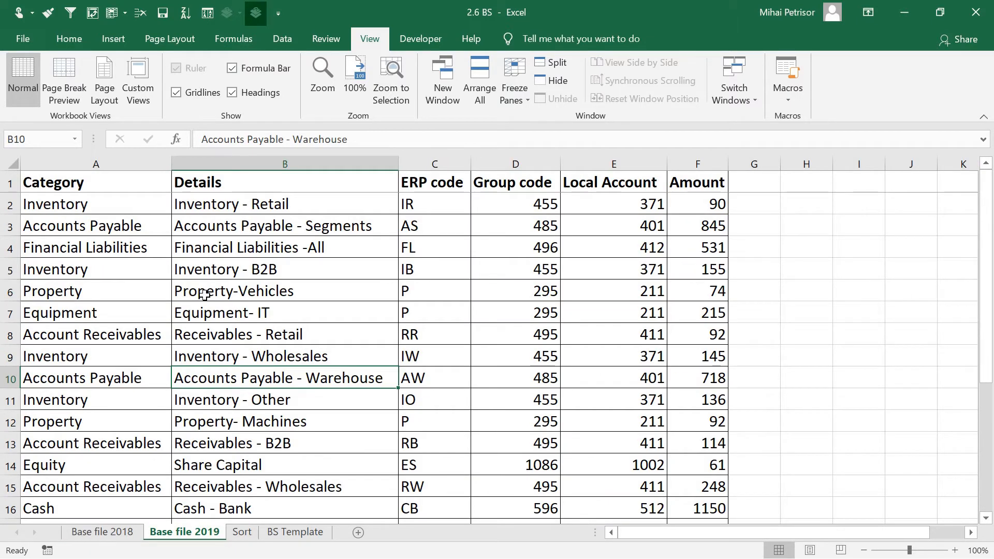
pyautogui.scroll(-3, 205, 295)
pyautogui.scroll(-3, 205, 295)
pyautogui.scroll(6, 205, 295)
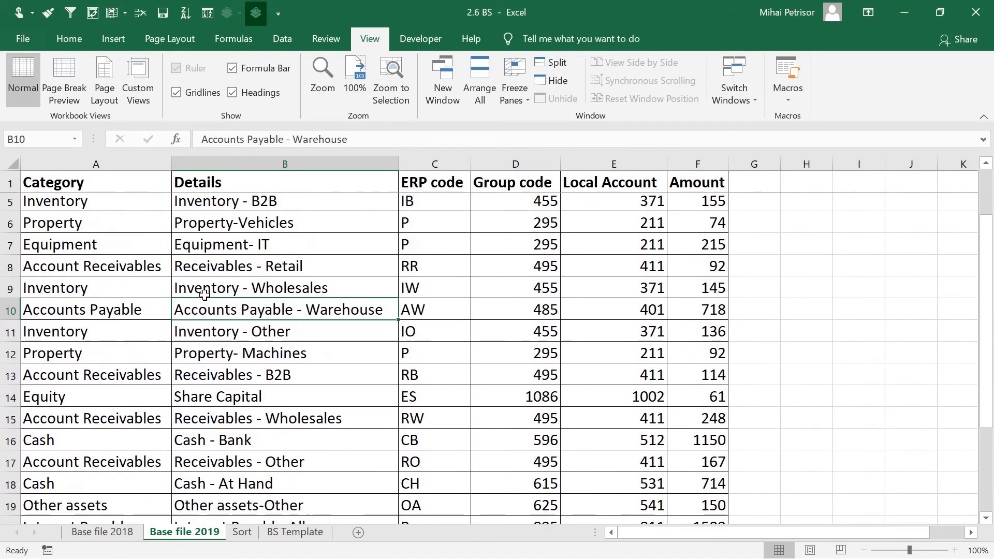
# Copy the Category column, including its heading, from the Base file 2019 sheet and paste it as values at A1 of the Sort sheet.
pyautogui.click(133, 221)
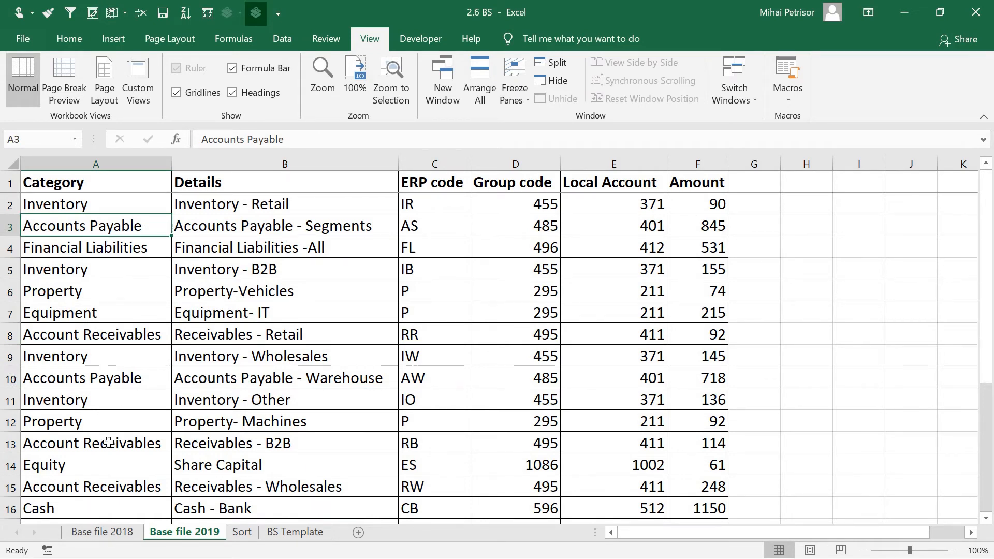
pyautogui.click(129, 533)
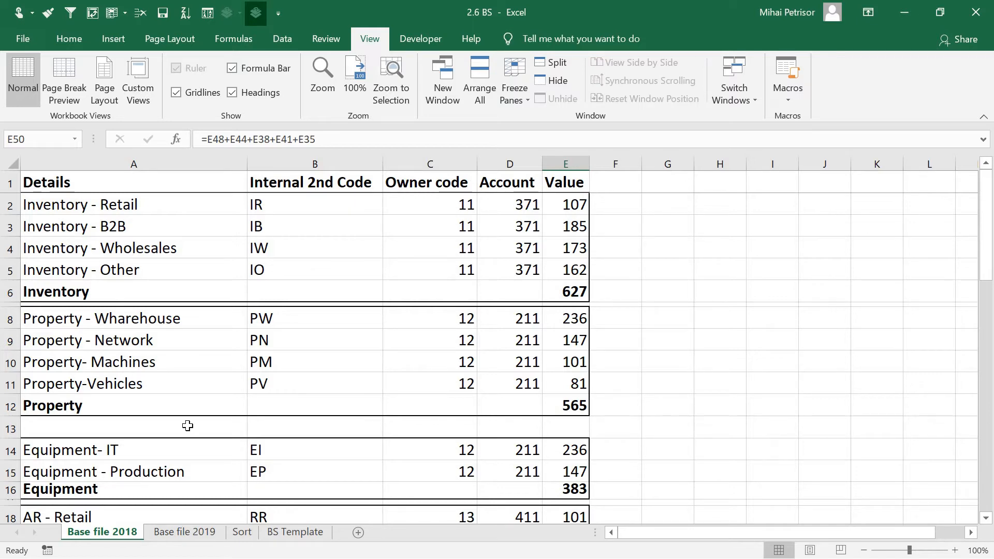
pyautogui.click(173, 538)
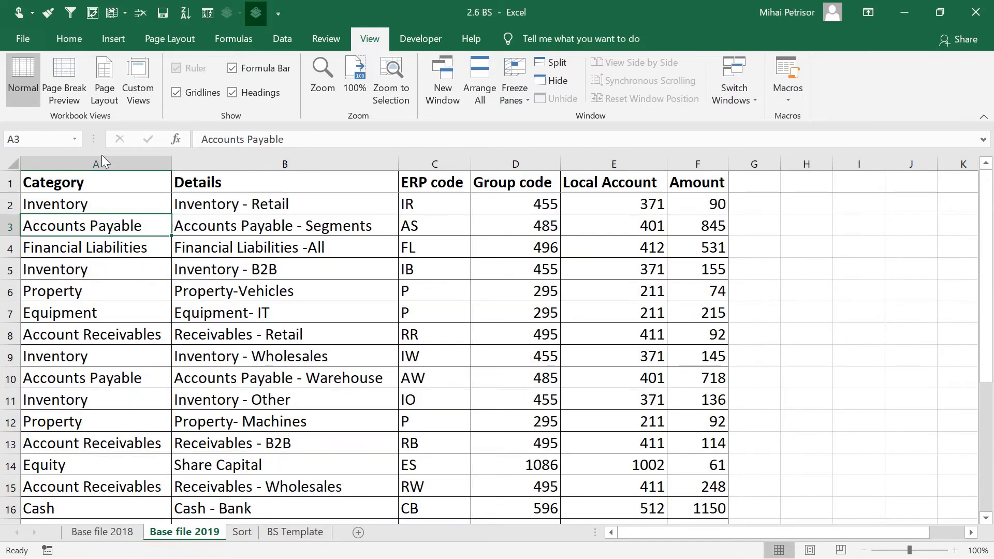
pyautogui.click(104, 161)
pyautogui.click(91, 249)
pyautogui.moveTo(89, 182); pyautogui.dragTo(94, 416)
pyautogui.scroll(5, 341, 362)
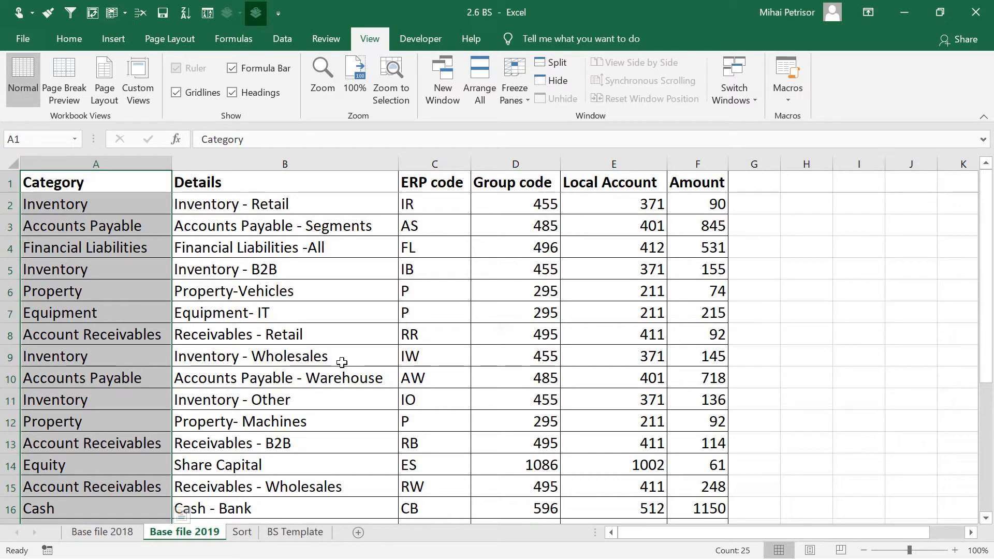
pyautogui.hotkey('ctrl', 'c')
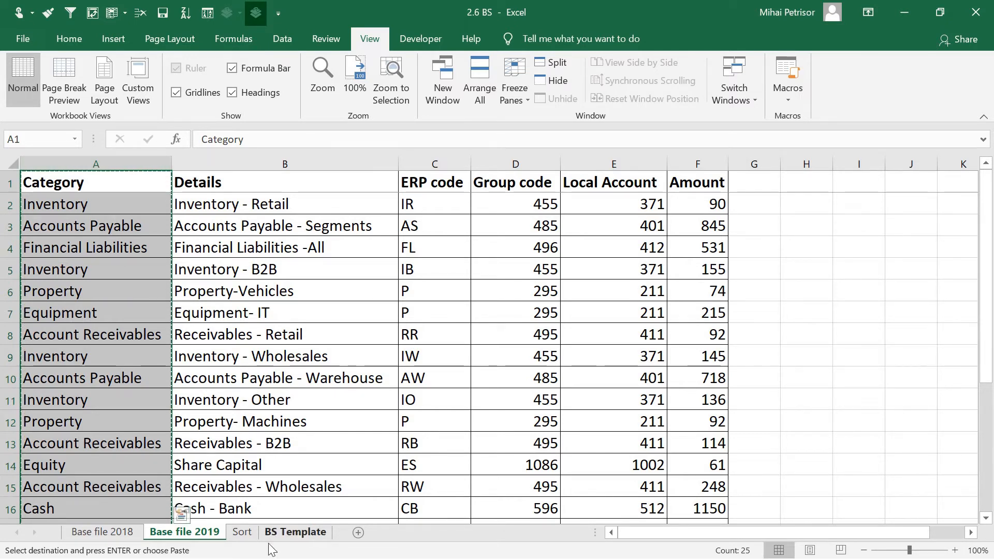
pyautogui.click(248, 533)
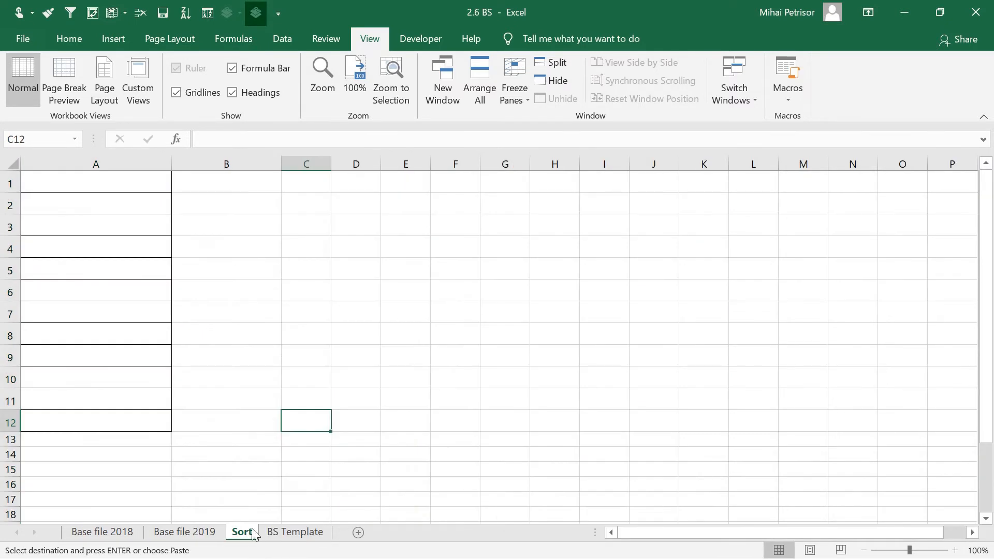
pyautogui.click(83, 186)
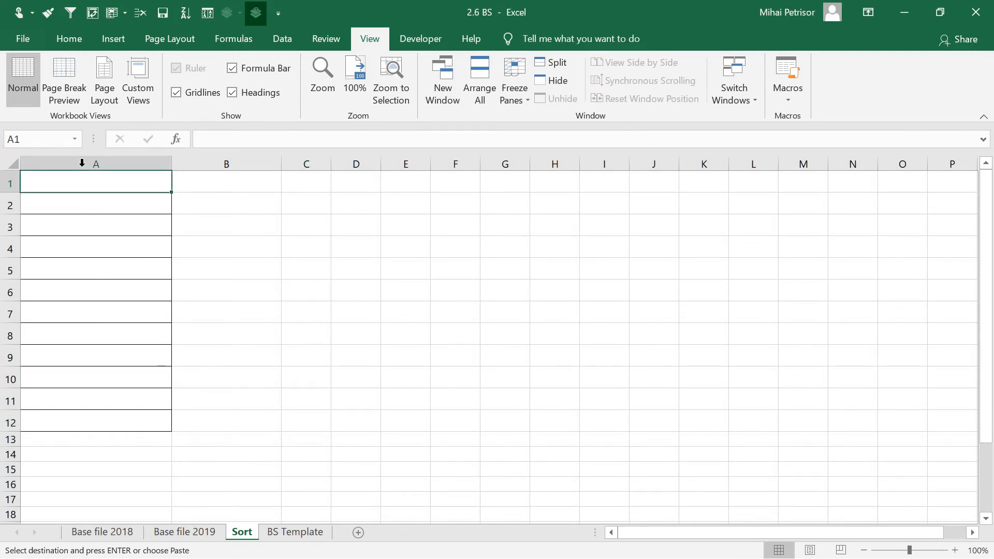
pyautogui.rightClick(85, 180)
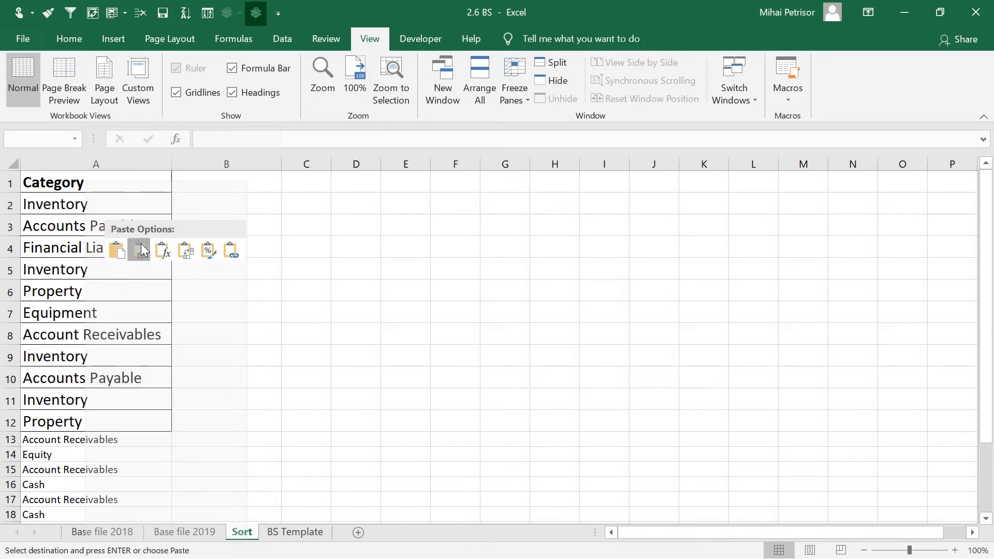
pyautogui.click(140, 250)
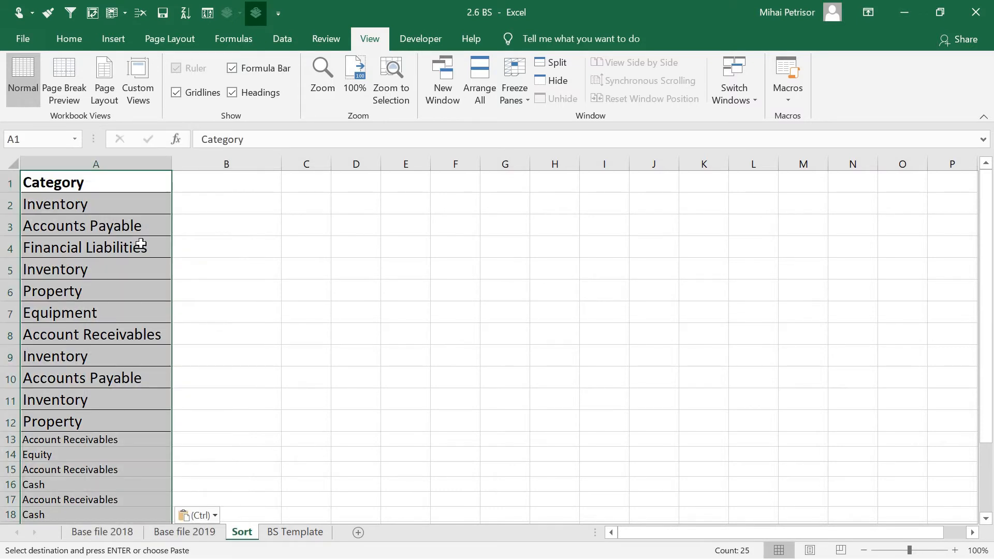
# Remove the duplicate entries from the Category list, treating the first row as a header.
pyautogui.click(281, 39)
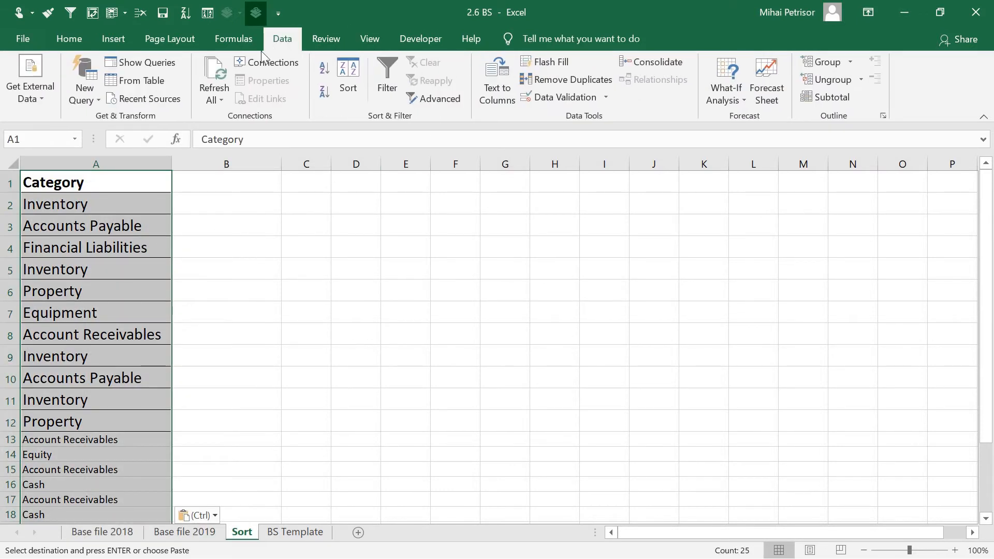
pyautogui.click(561, 79)
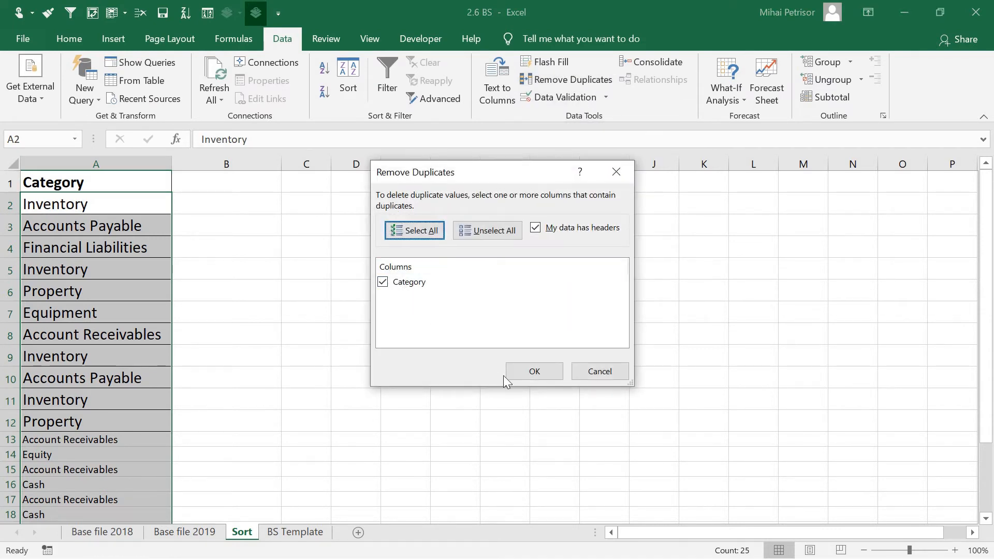
pyautogui.click(541, 372)
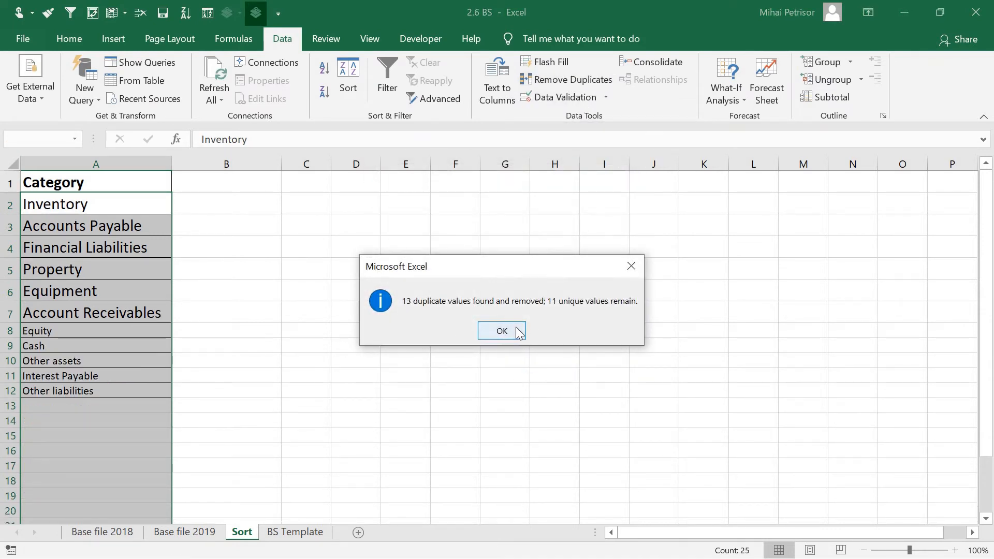
pyautogui.click(501, 334)
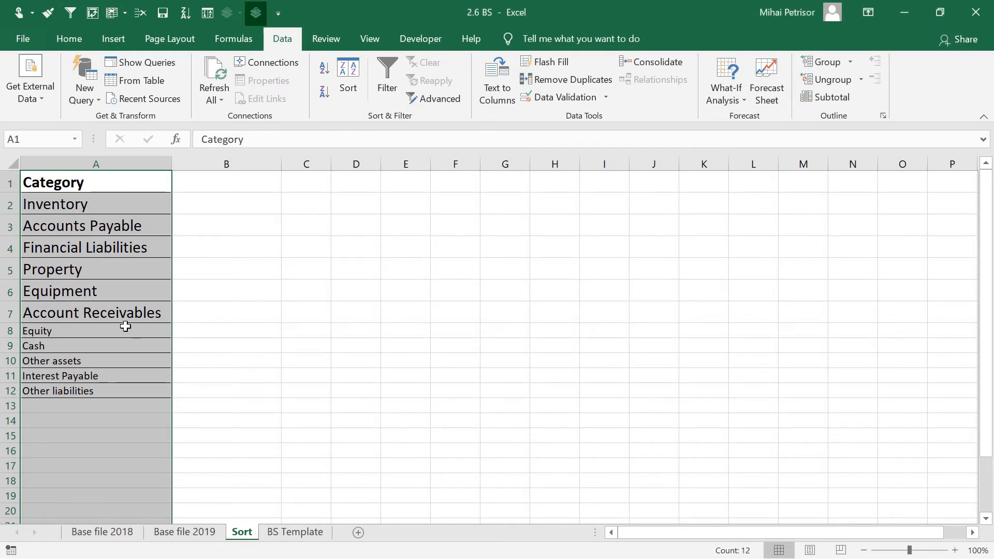
# Add the heading Type in B1 and give it the same formatting as the Category heading.
pyautogui.click(215, 206)
pyautogui.click(215, 182)
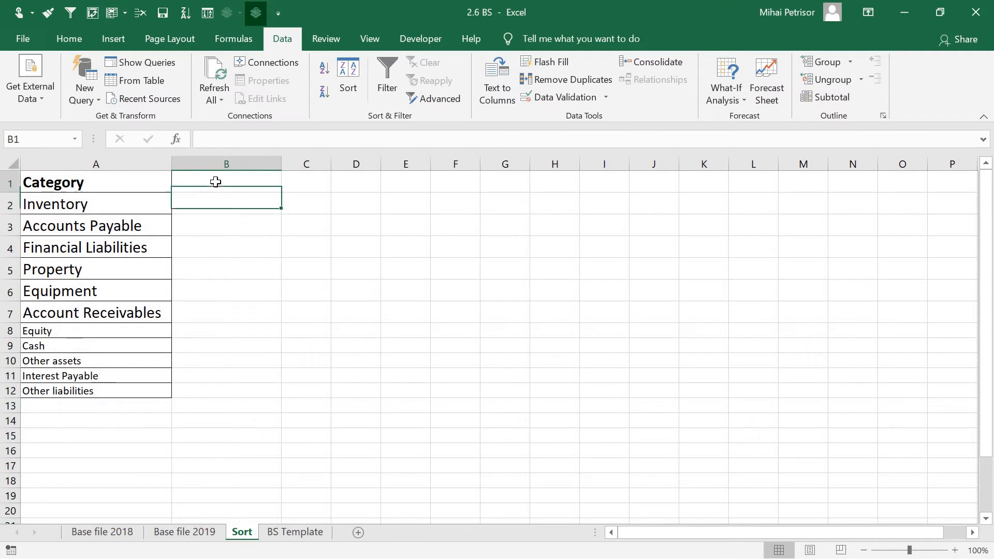
pyautogui.write('Type')
pyautogui.press('Return')
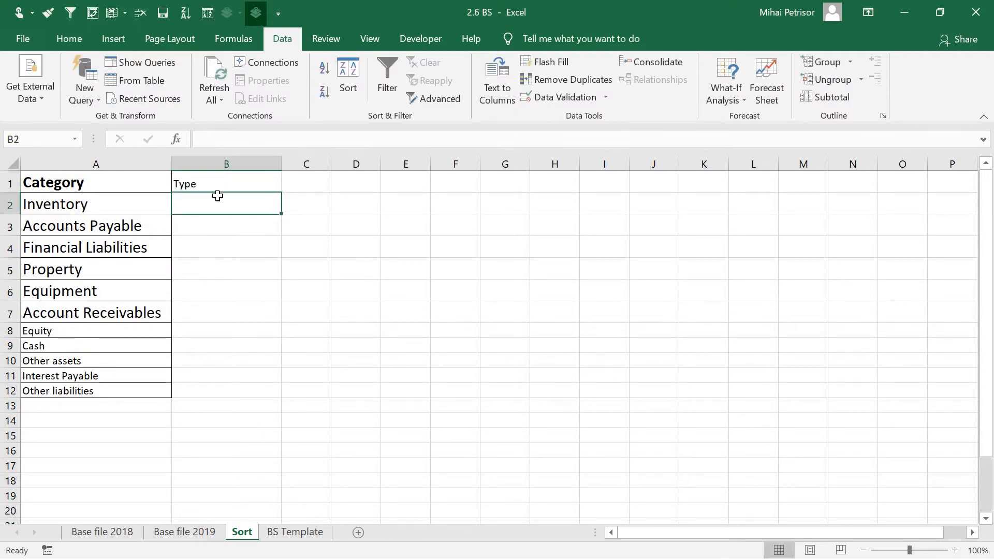
pyautogui.press('Down')
pyautogui.press('Down')
pyautogui.press('Down')
pyautogui.press('Down')
pyautogui.click(217, 186)
pyautogui.click(160, 187)
pyautogui.hotkey('alt', '2')
pyautogui.click(216, 184)
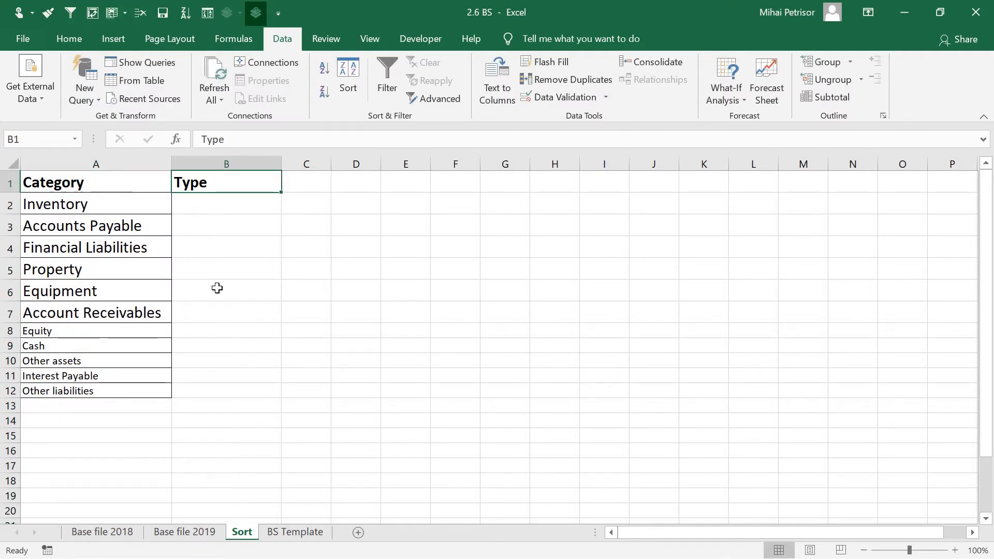
# Enter type A for Inventory and type L for Accounts Payable and Financial Liabilities in B2:B4.
pyautogui.click(217, 288)
pyautogui.click(273, 386)
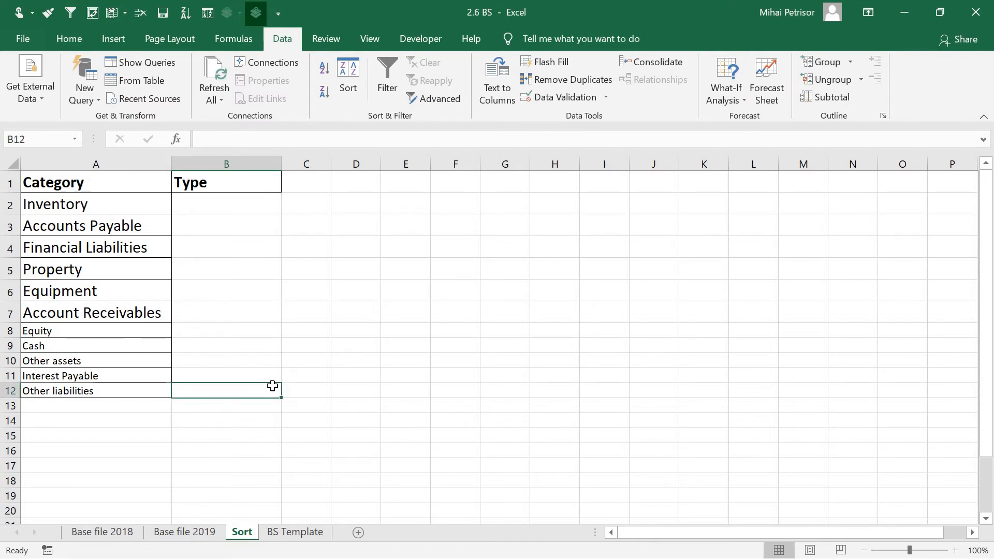
pyautogui.click(228, 204)
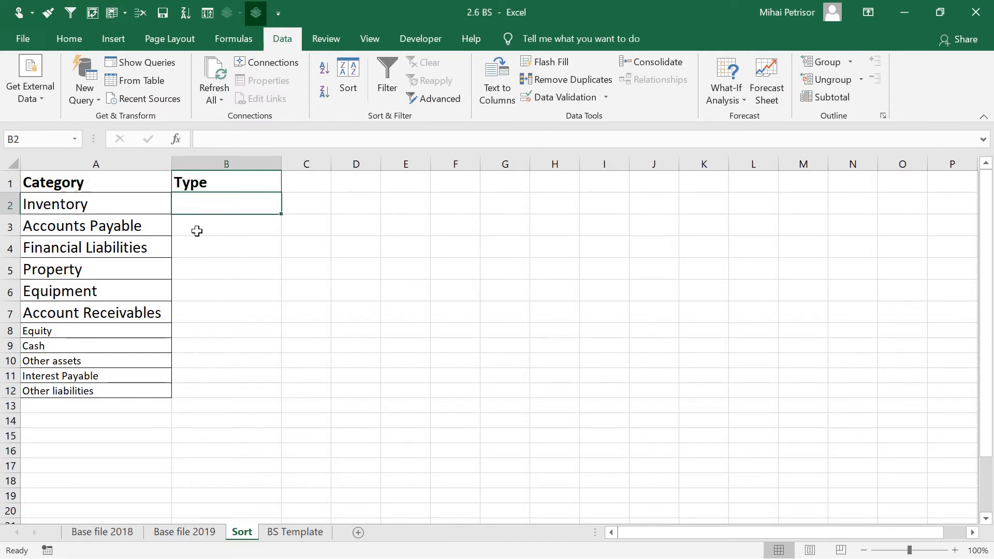
pyautogui.write('A')
pyautogui.press('Return')
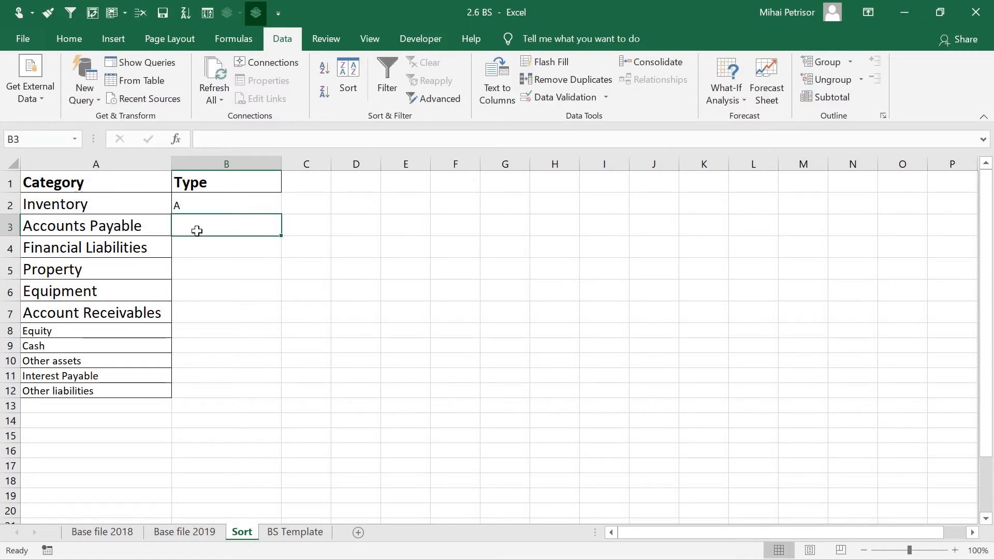
pyautogui.write('L')
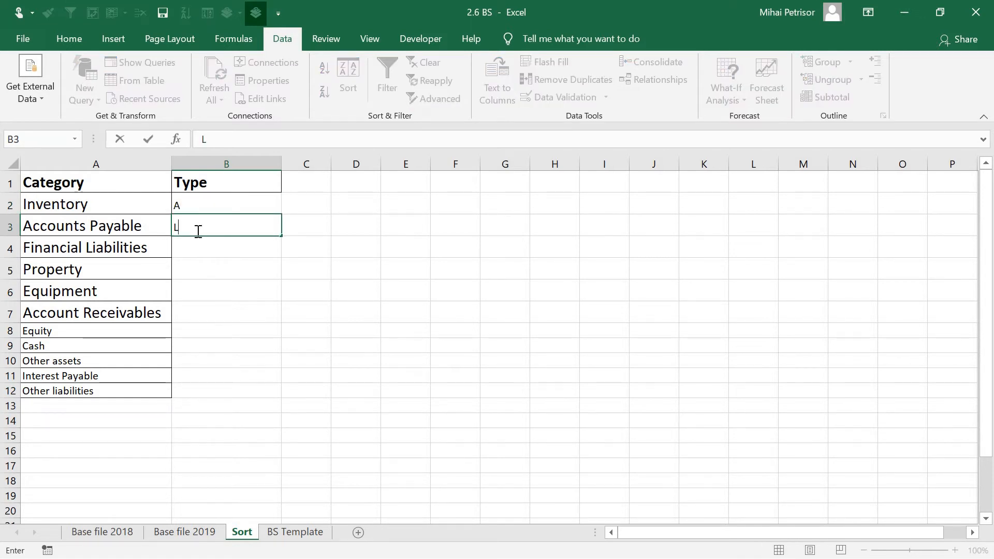
pyautogui.press('Return')
pyautogui.press('Up')
pyautogui.press('Up')
pyautogui.click(198, 228)
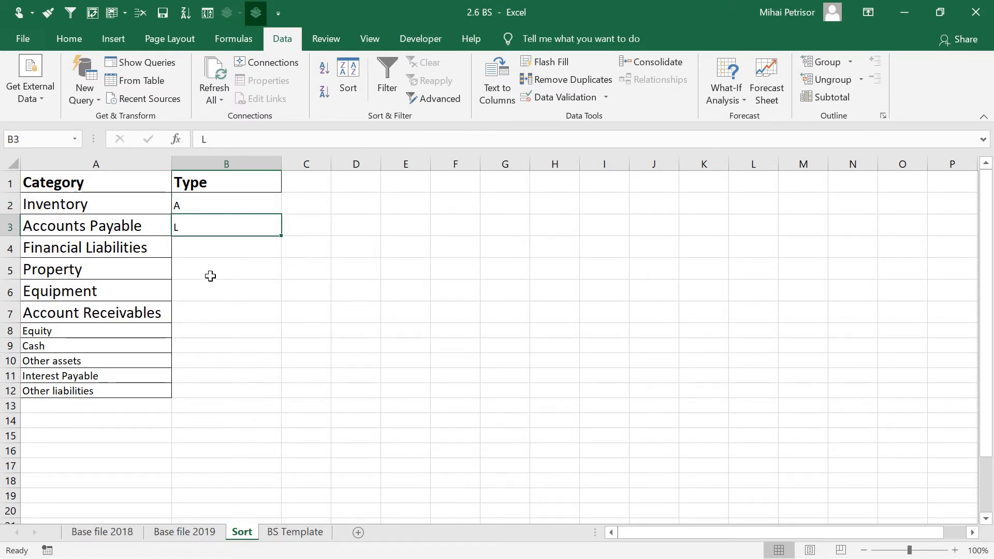
pyautogui.press('Down')
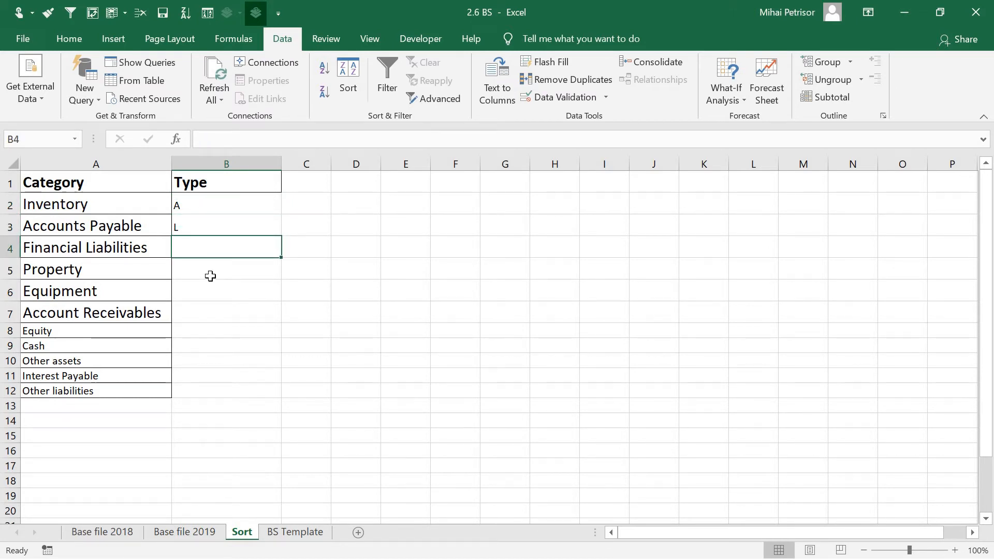
pyautogui.write('L')
pyautogui.press('Return')
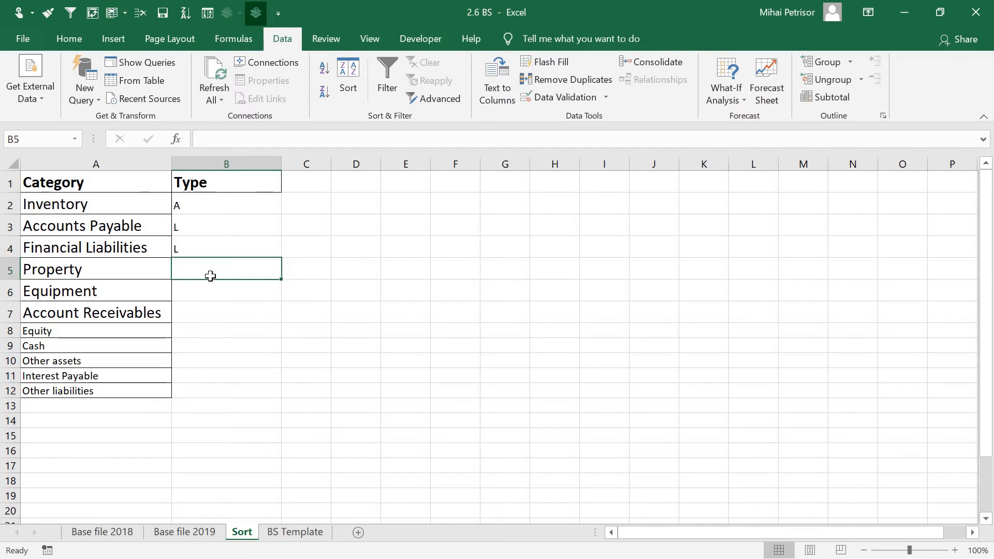
# Enter type A for Property, Equipment and Account Receivables in B5:B7.
pyautogui.write('A')
pyautogui.press('Return')
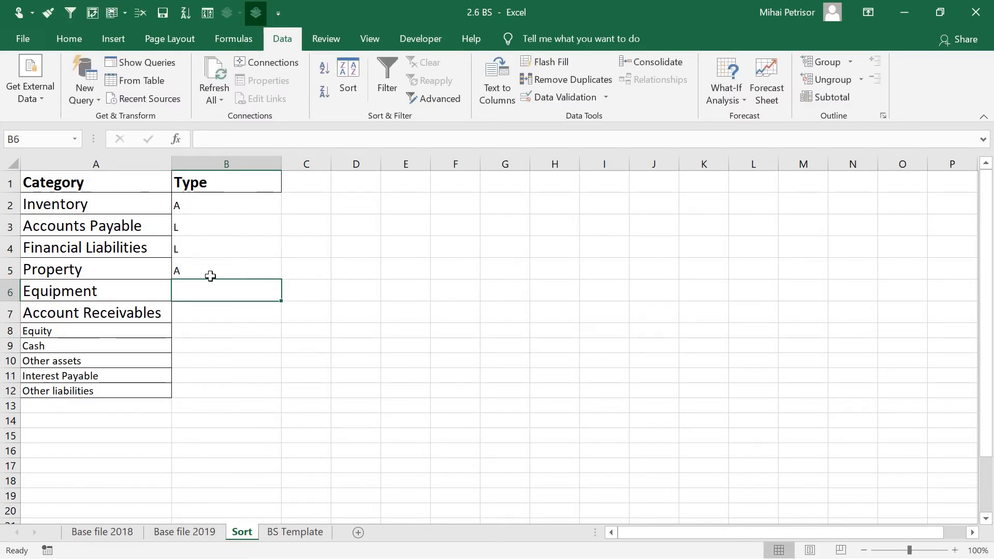
pyautogui.write('A')
pyautogui.press('Return')
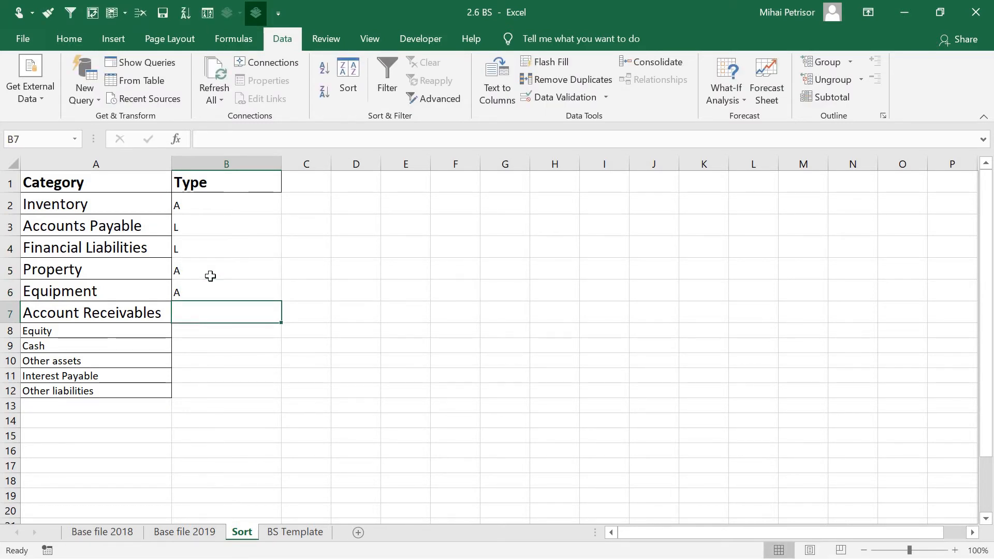
pyautogui.write('A')
pyautogui.press('Return')
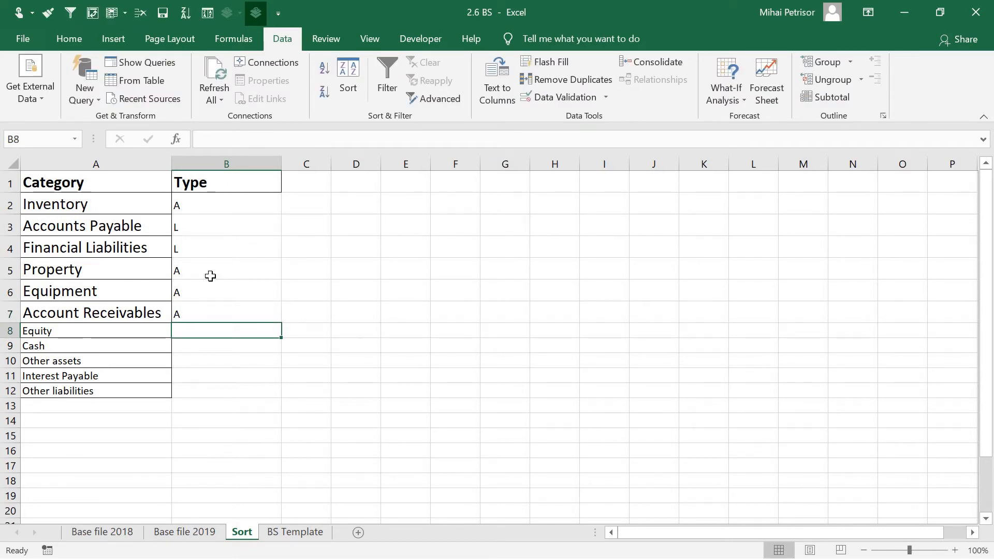
# Fill B8:B12 with type L for Equity, Interest Payable and Other liabilities, and type A for Cash and Other assets.
pyautogui.write('L')
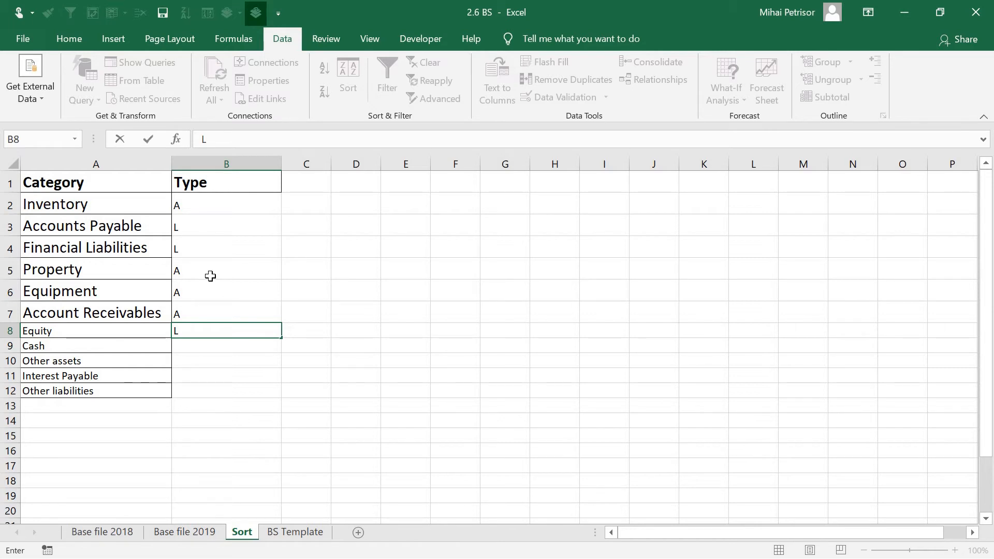
pyautogui.press('Return')
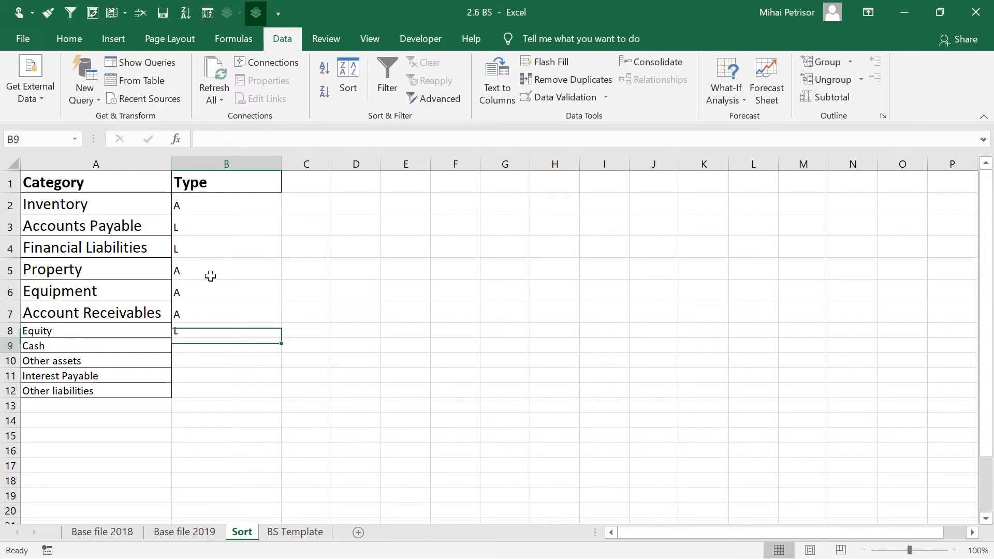
pyautogui.write('A')
pyautogui.press('Return')
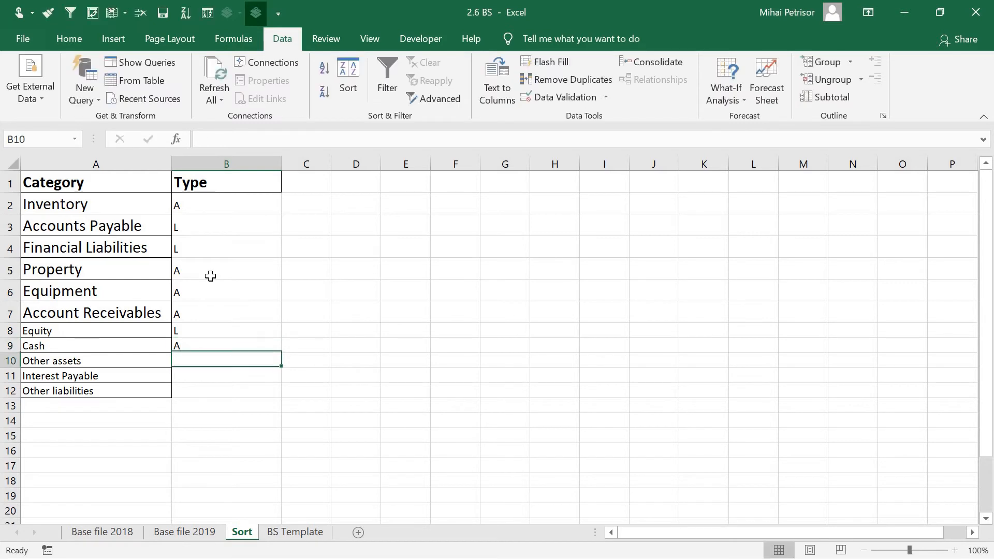
pyautogui.write('A')
pyautogui.press('Return')
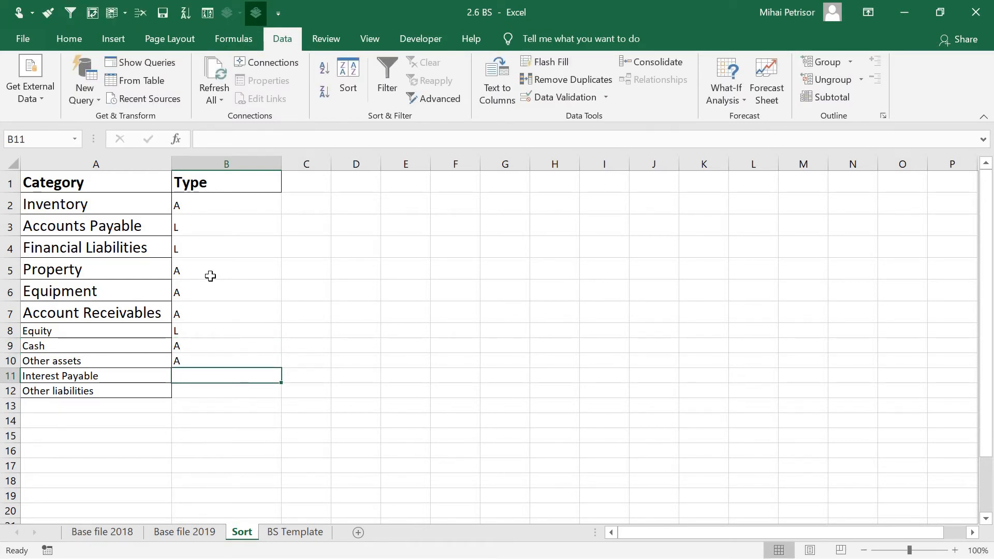
pyautogui.write('L')
pyautogui.press('Return')
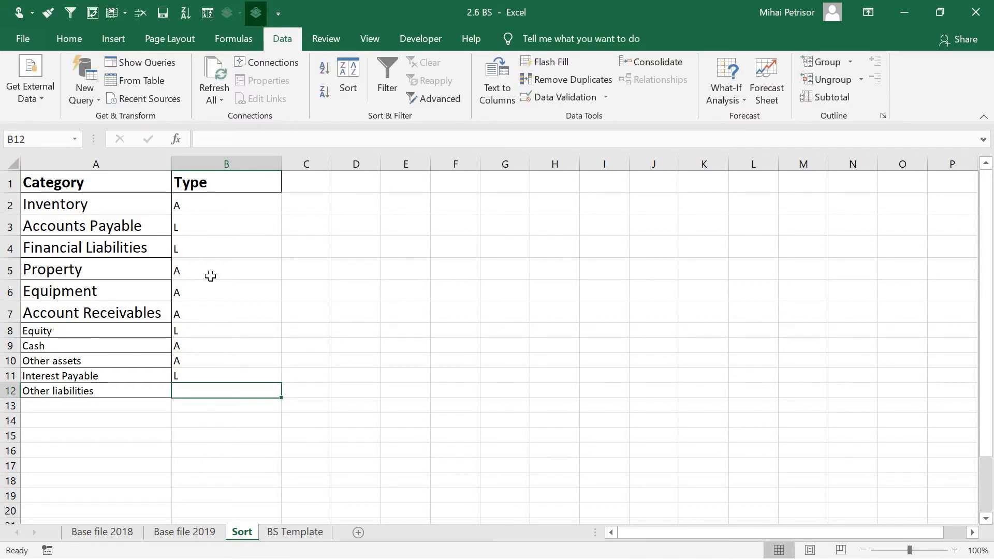
pyautogui.write('L')
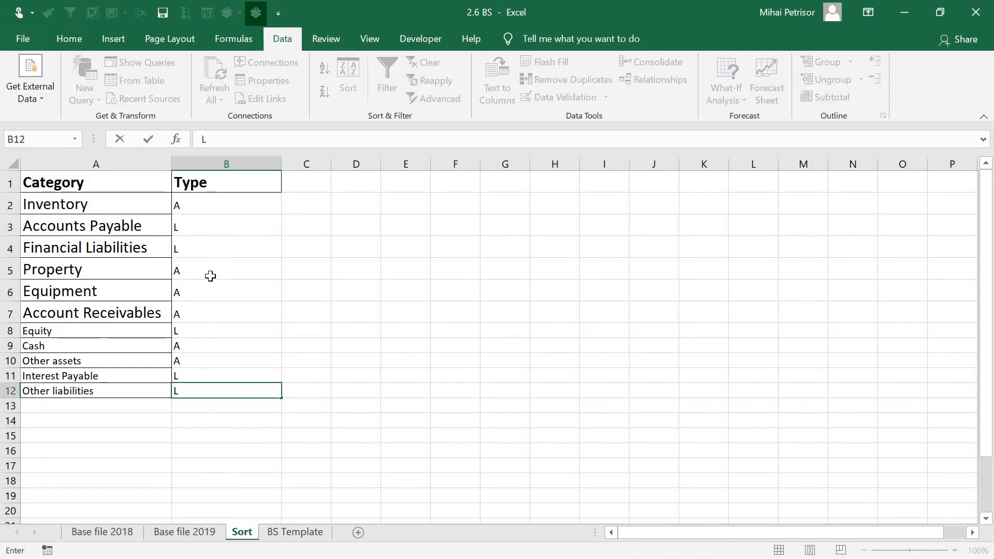
pyautogui.click(411, 311)
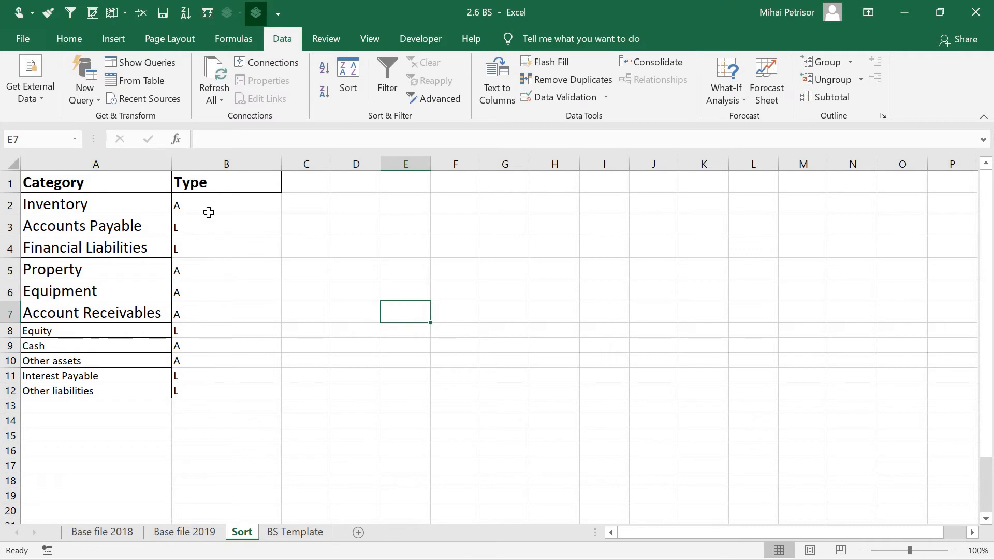
# Sort the category list by Type in ascending order so the A categories precede the L categories.
pyautogui.click(212, 186)
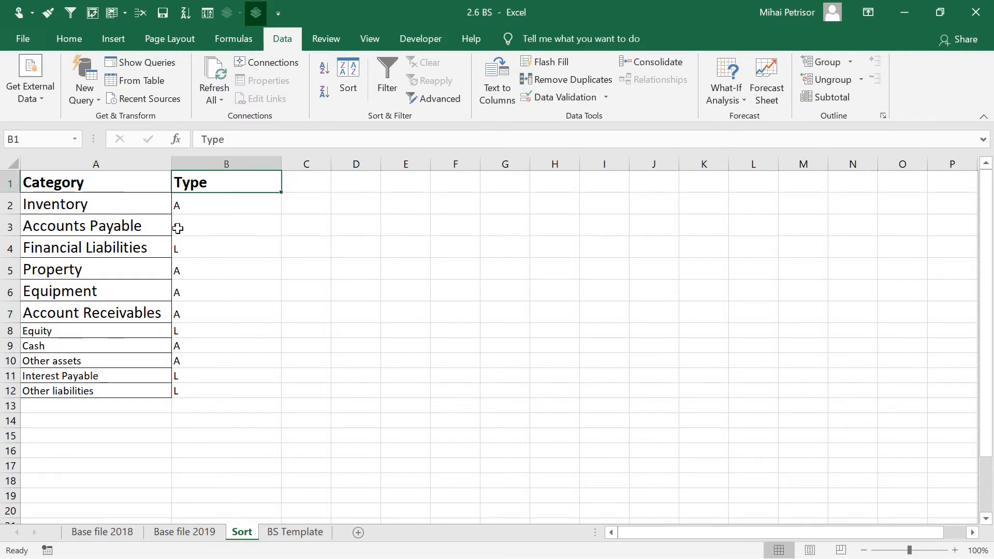
pyautogui.click(325, 67)
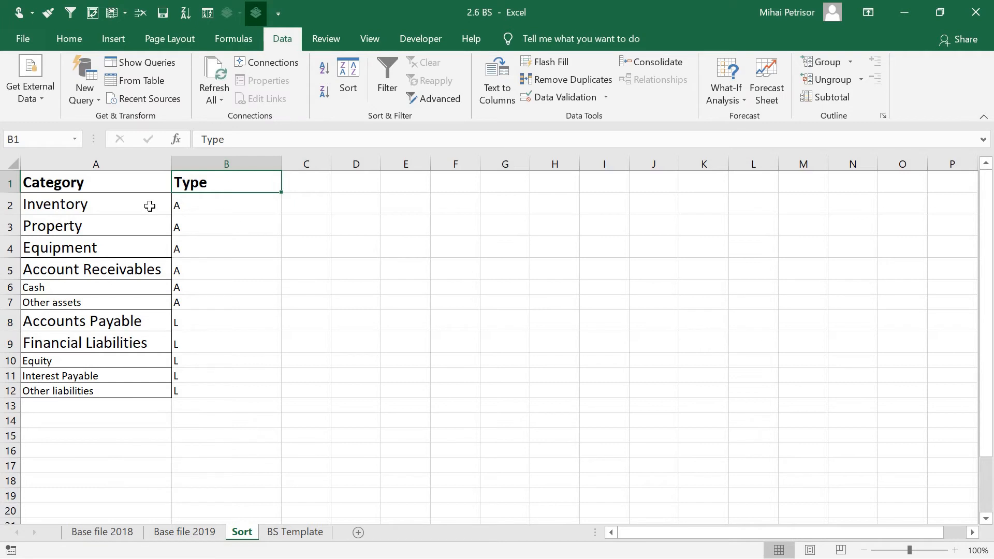
# Copy the asset categories A2:A7 from the Sort sheet and paste them as values at B4 of the BS Template sheet.
pyautogui.moveTo(150, 206); pyautogui.dragTo(145, 309)
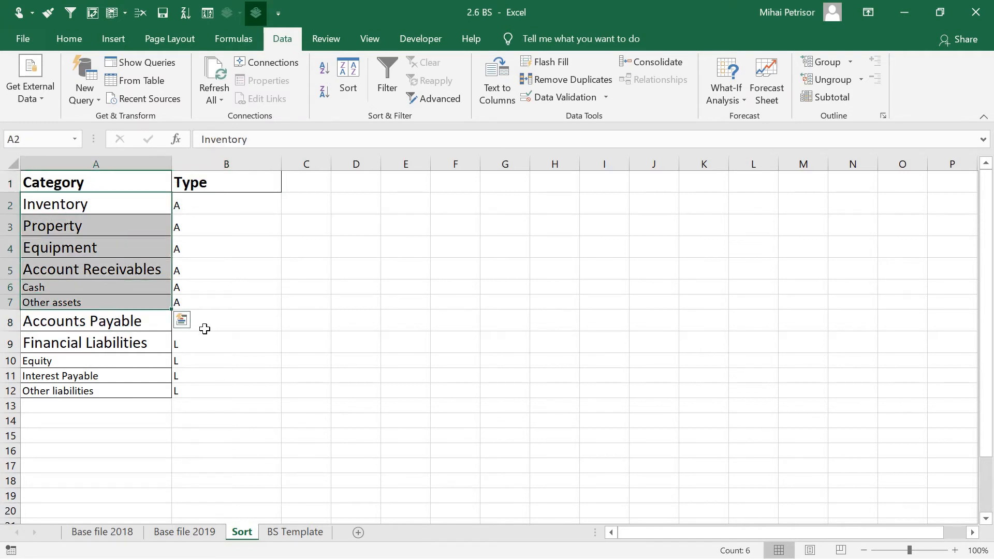
pyautogui.moveTo(104, 318); pyautogui.dragTo(105, 388)
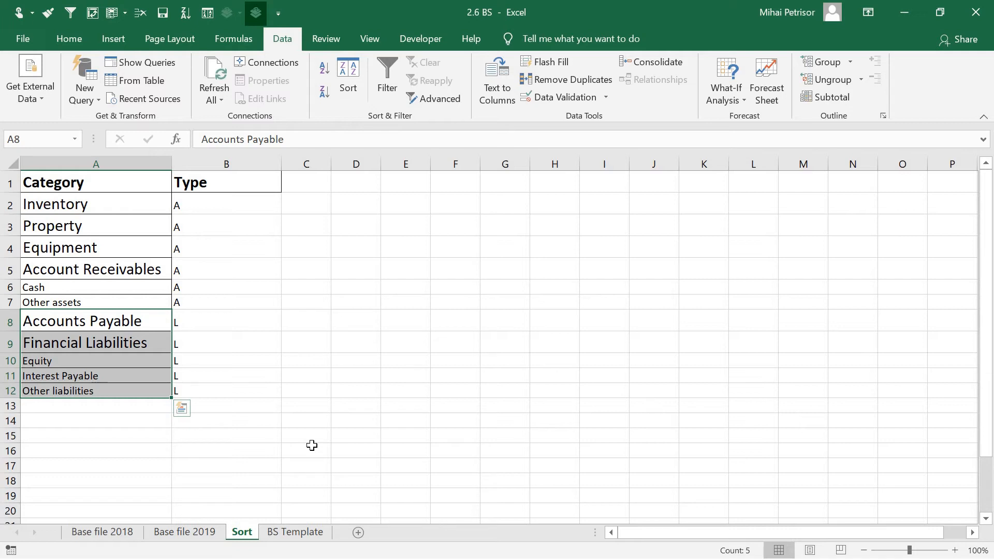
pyautogui.moveTo(99, 202); pyautogui.dragTo(171, 331)
pyautogui.hotkey('ctrl', 'c')
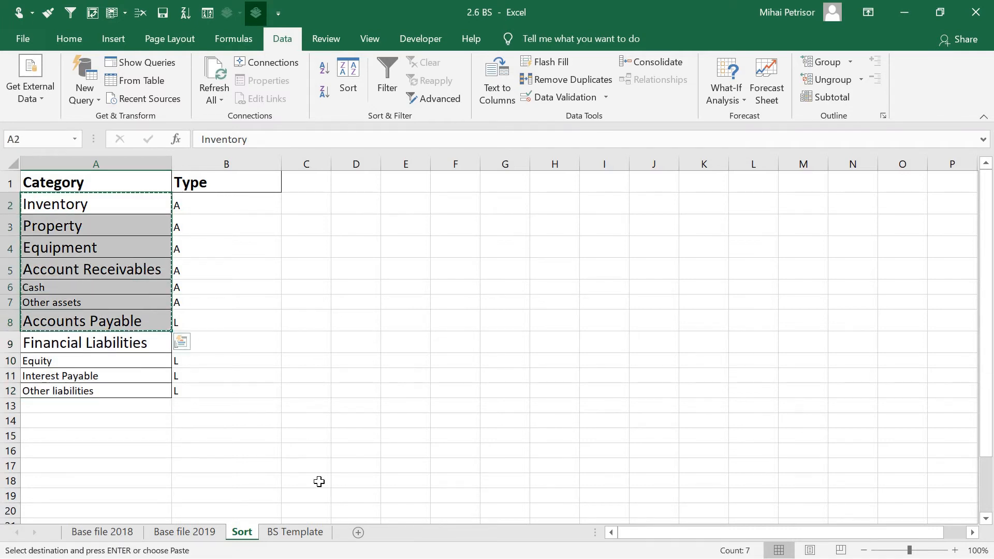
pyautogui.moveTo(129, 198); pyautogui.dragTo(127, 299)
pyautogui.hotkey('ctrl', 'c')
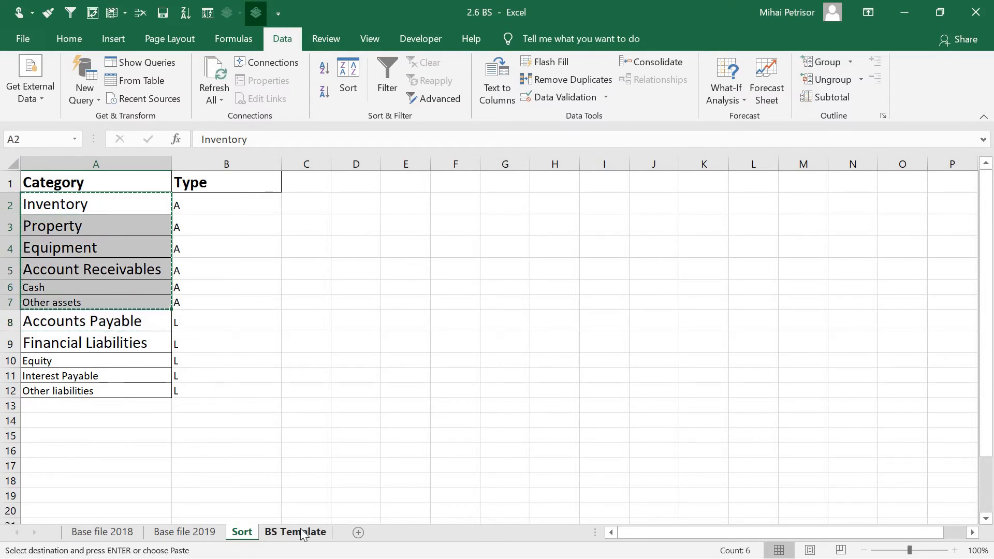
pyautogui.click(302, 533)
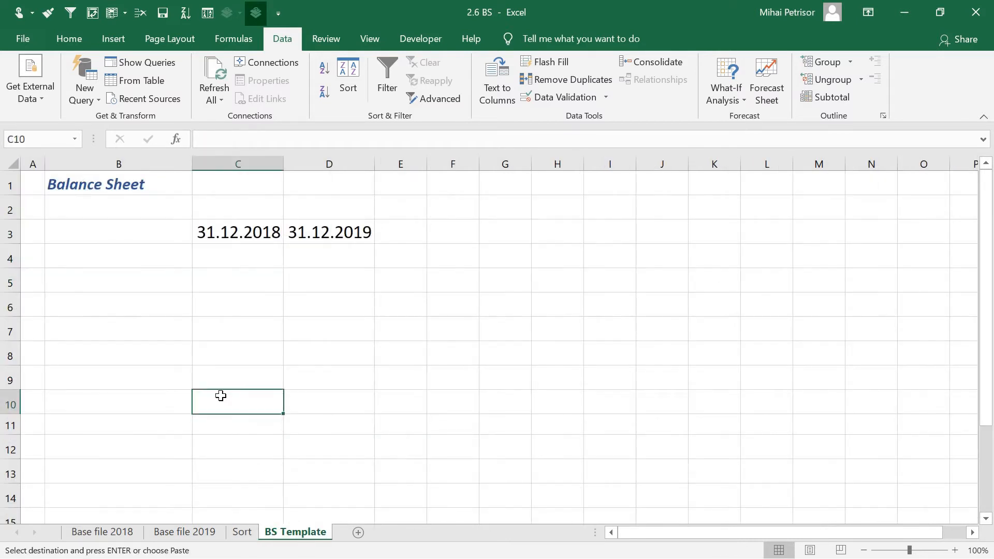
pyautogui.rightClick(114, 256)
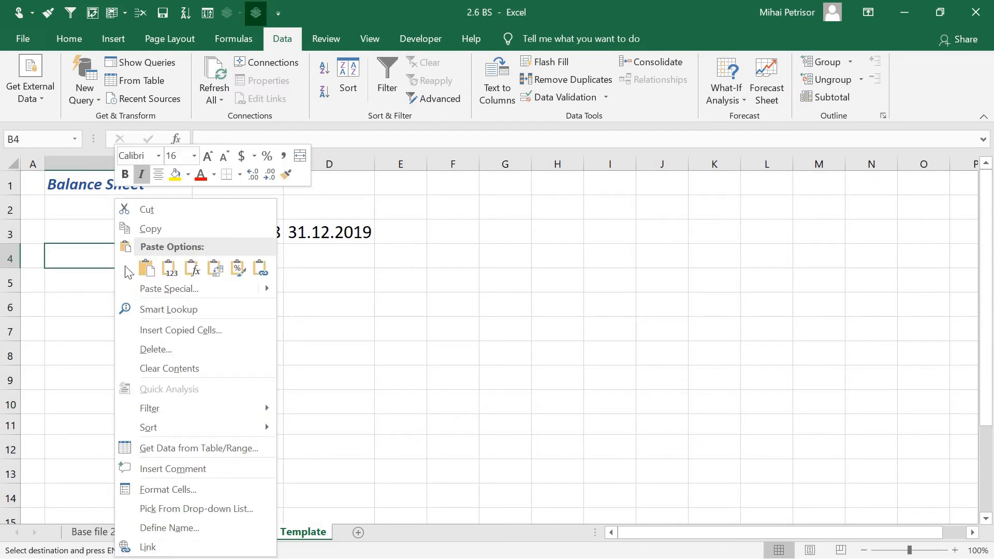
pyautogui.click(168, 271)
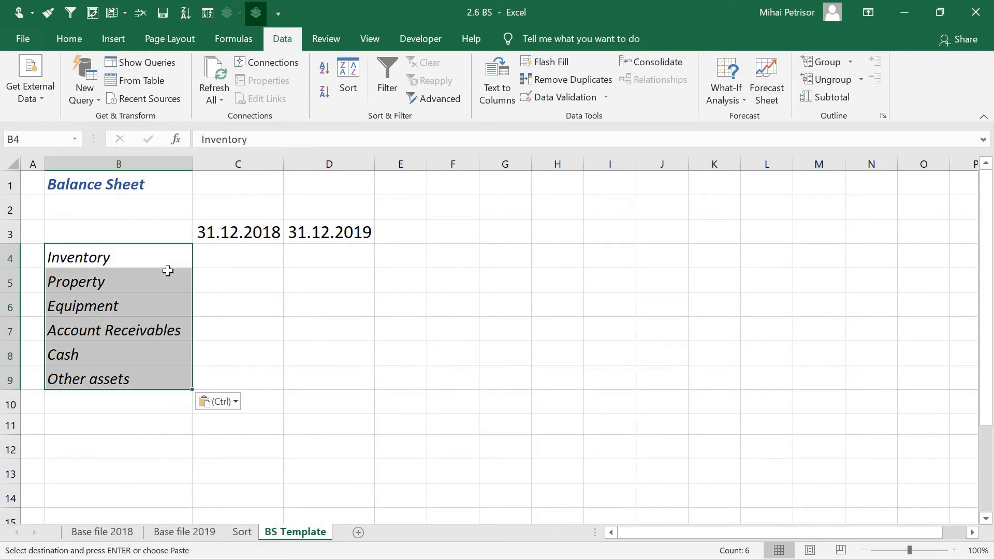
pyautogui.click(197, 251)
pyautogui.moveTo(88, 252); pyautogui.dragTo(99, 390)
pyautogui.click(69, 39)
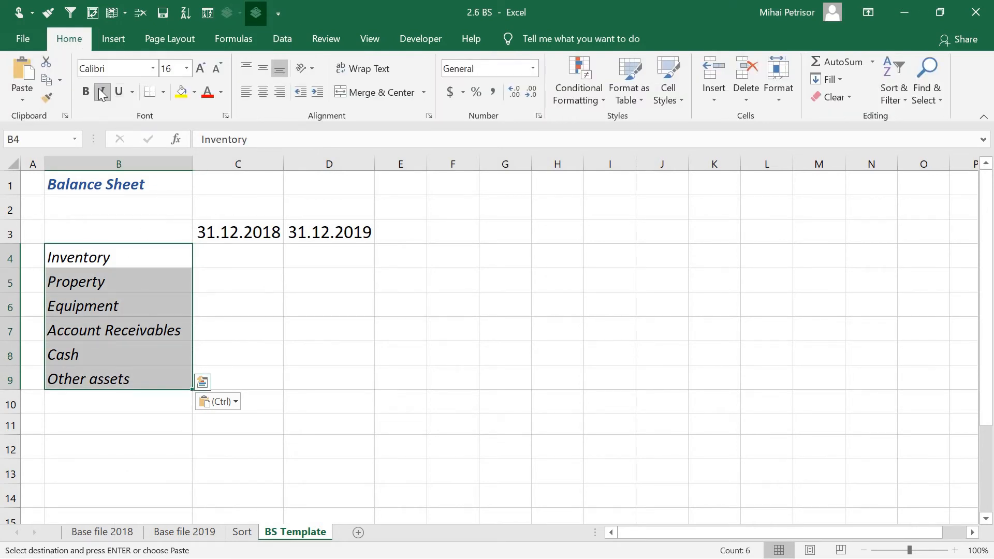
pyautogui.click(310, 352)
pyautogui.moveTo(230, 236); pyautogui.dragTo(351, 234)
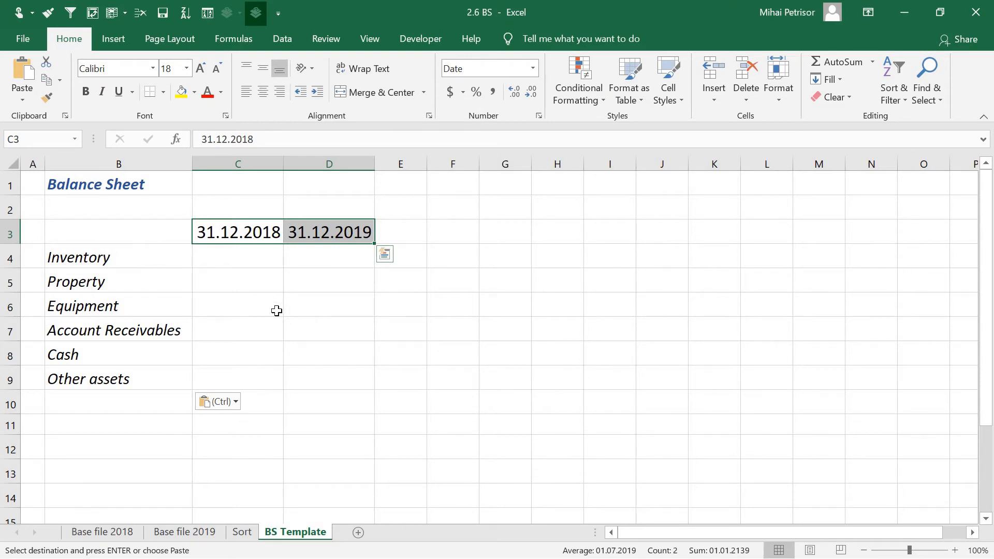
pyautogui.click(158, 257)
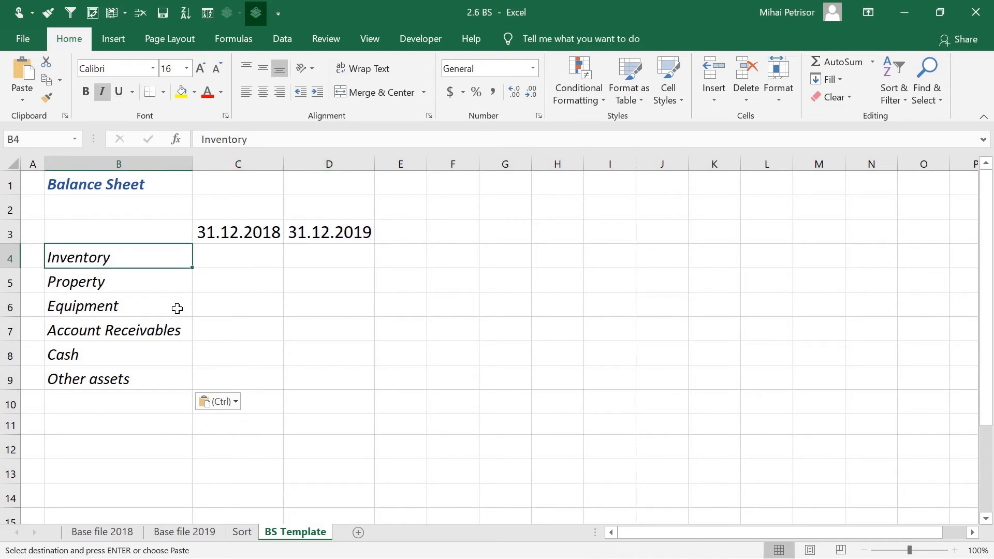
# Hide the gridlines on the BS Template sheet.
pyautogui.click(9, 162)
pyautogui.click(364, 41)
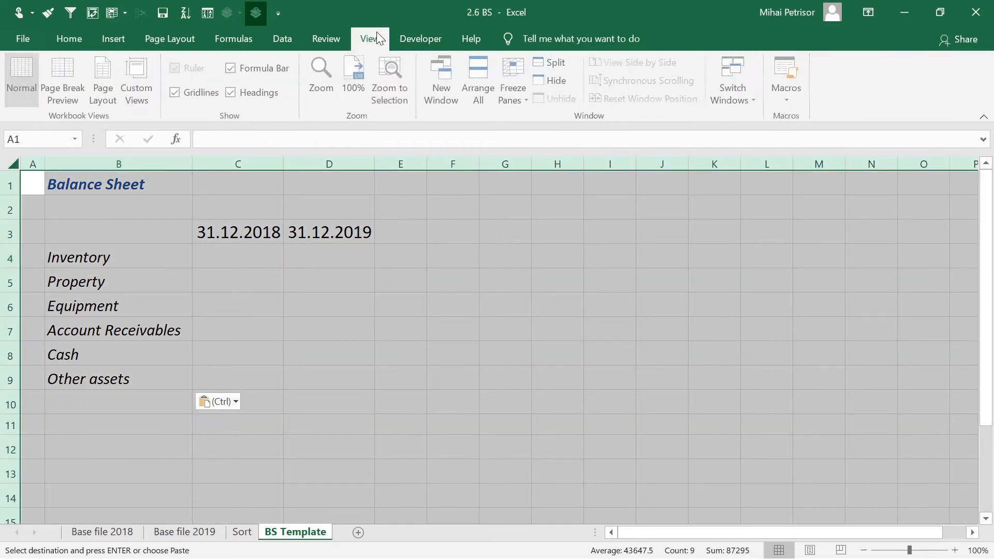
pyautogui.click(177, 93)
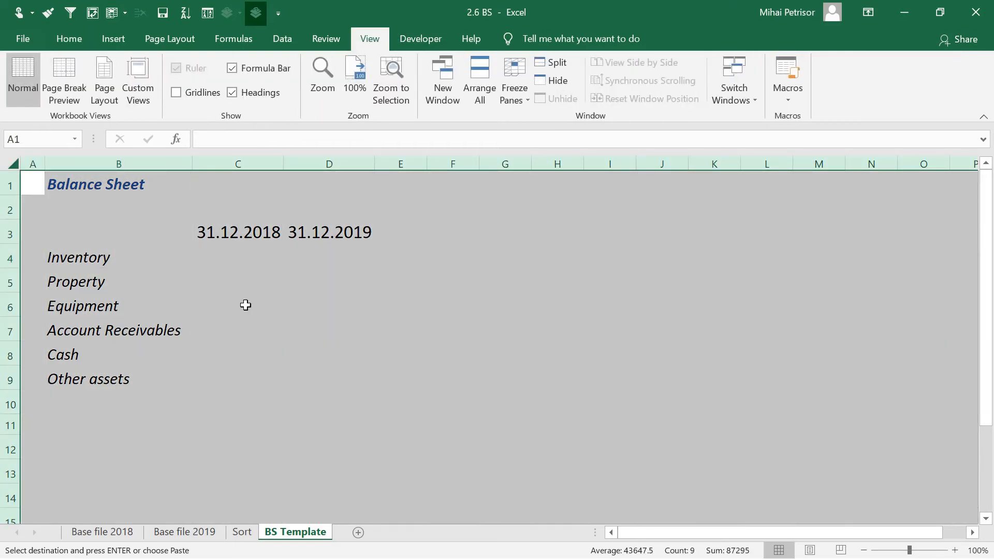
pyautogui.click(265, 349)
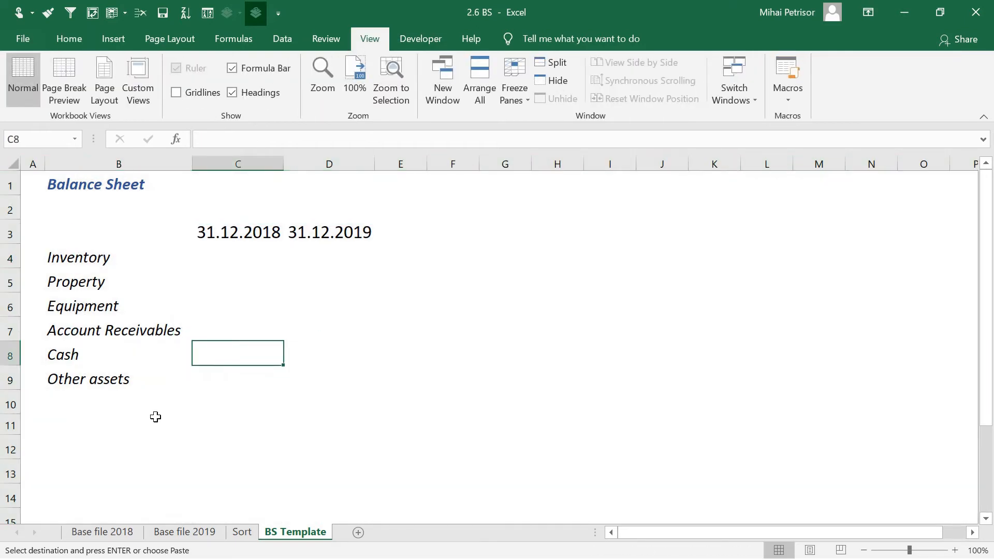
# Review the two date headers, the Balance Sheet title and the first and last asset rows of the template.
pyautogui.click(258, 233)
pyautogui.hotkey('ctrl', 'v')
pyautogui.click(257, 238)
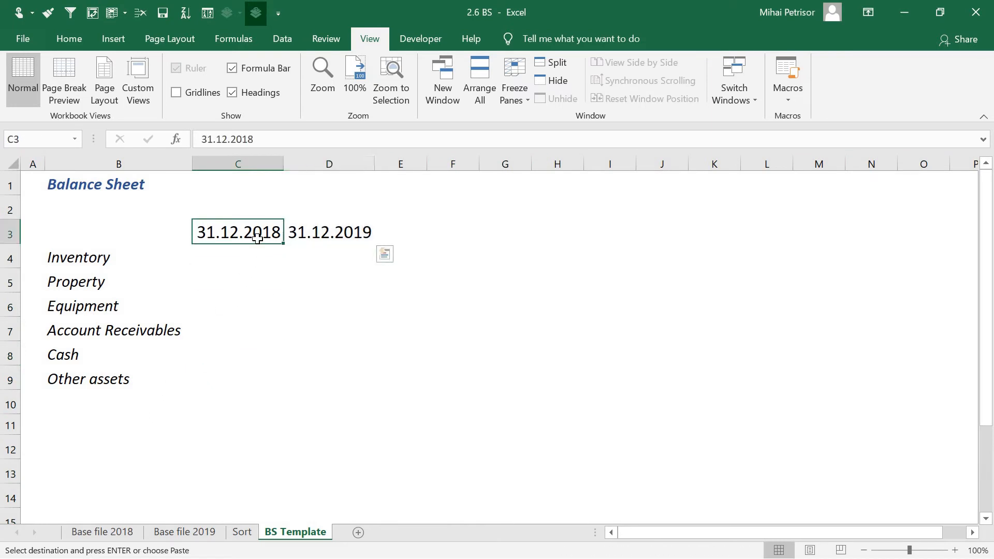
pyautogui.click(355, 234)
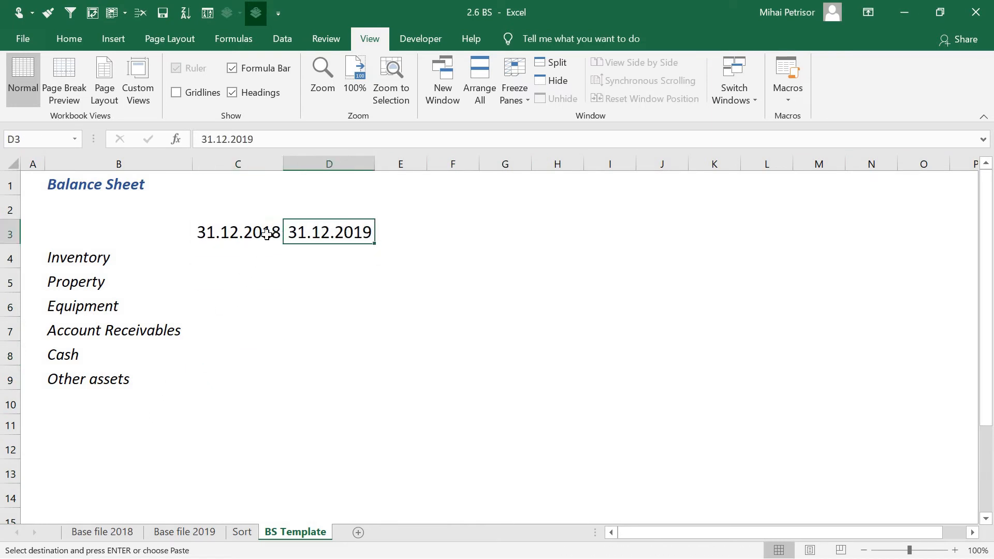
pyautogui.click(262, 233)
pyautogui.click(327, 233)
pyautogui.click(124, 188)
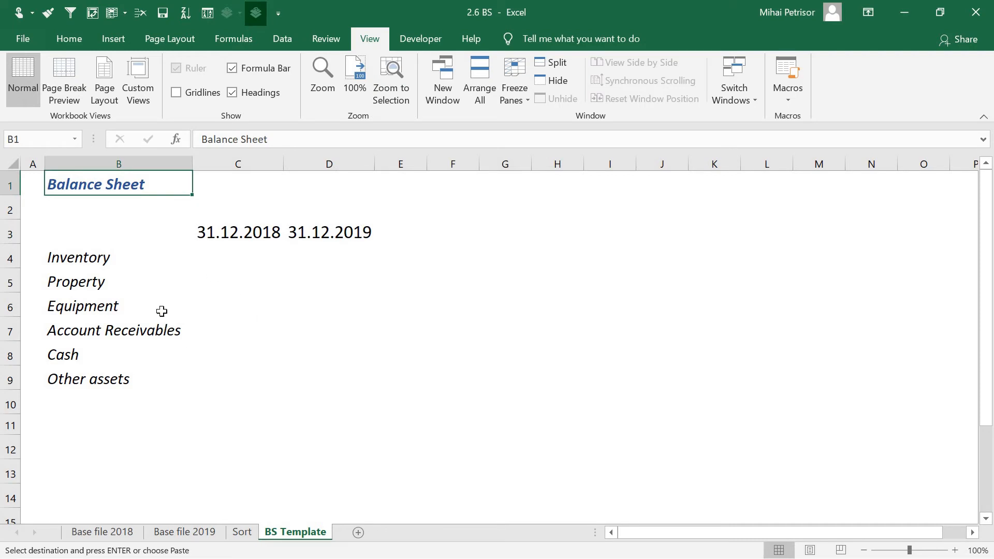
pyautogui.click(136, 258)
pyautogui.click(102, 378)
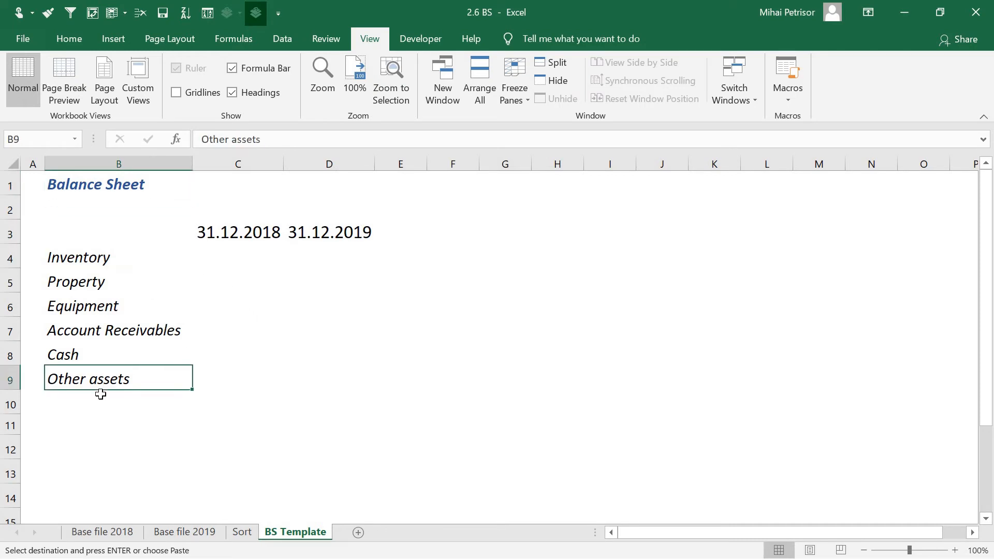
# Enter the total label Assets in B11, below the asset categories.
pyautogui.click(110, 447)
pyautogui.click(114, 427)
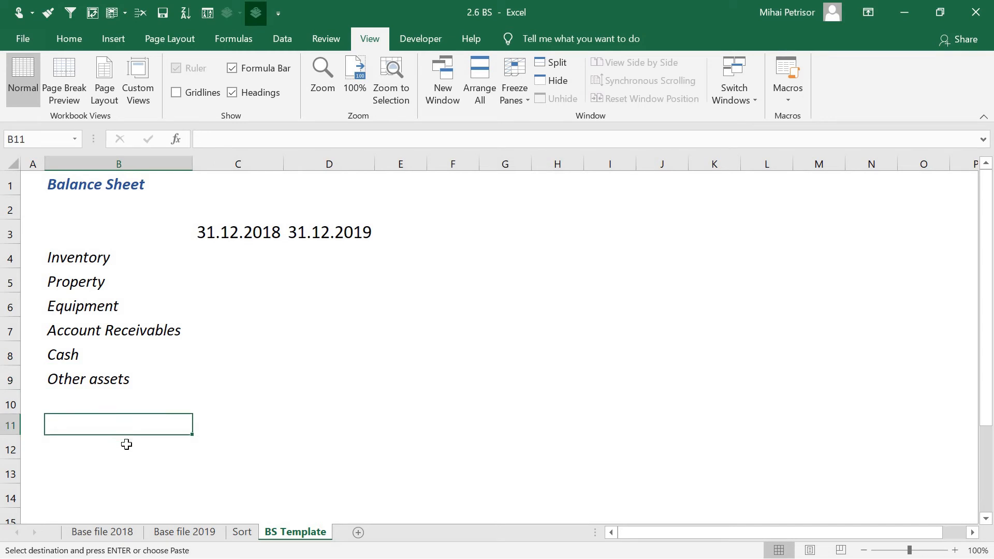
pyautogui.write('Assets')
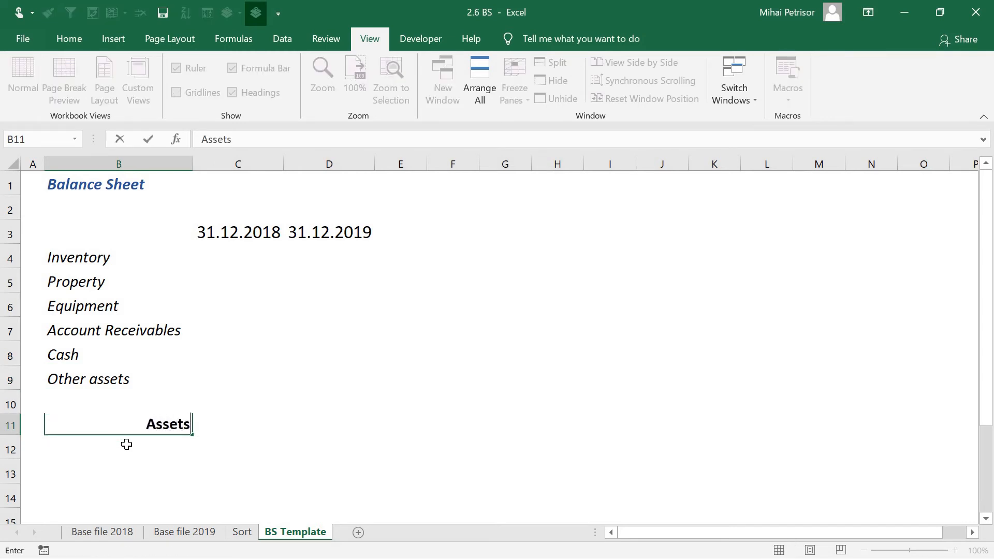
pyautogui.click(329, 385)
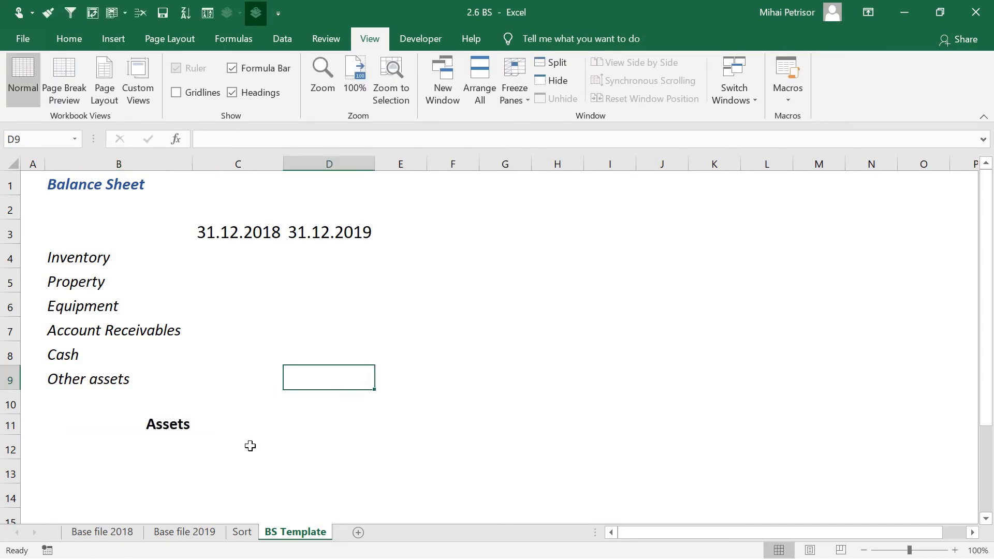
pyautogui.click(173, 429)
# Copy the liability categories A8:A12 from the Sort sheet and paste them as values at B13 of the BS Template sheet.
pyautogui.click(137, 474)
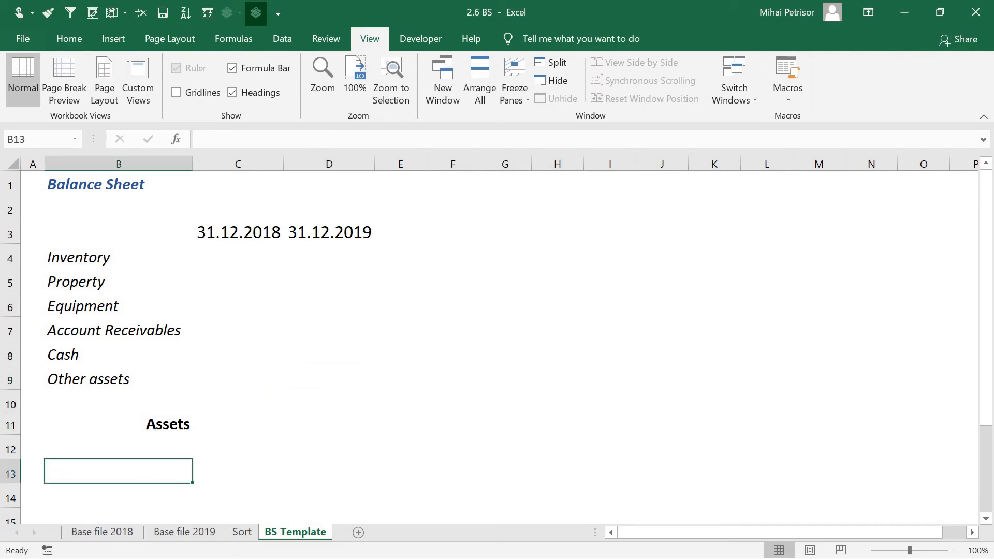
pyautogui.scroll(-2, 197, 403)
pyautogui.scroll(2, 197, 404)
pyautogui.click(242, 532)
pyautogui.moveTo(126, 318); pyautogui.dragTo(125, 390)
pyautogui.hotkey('ctrl', 'c')
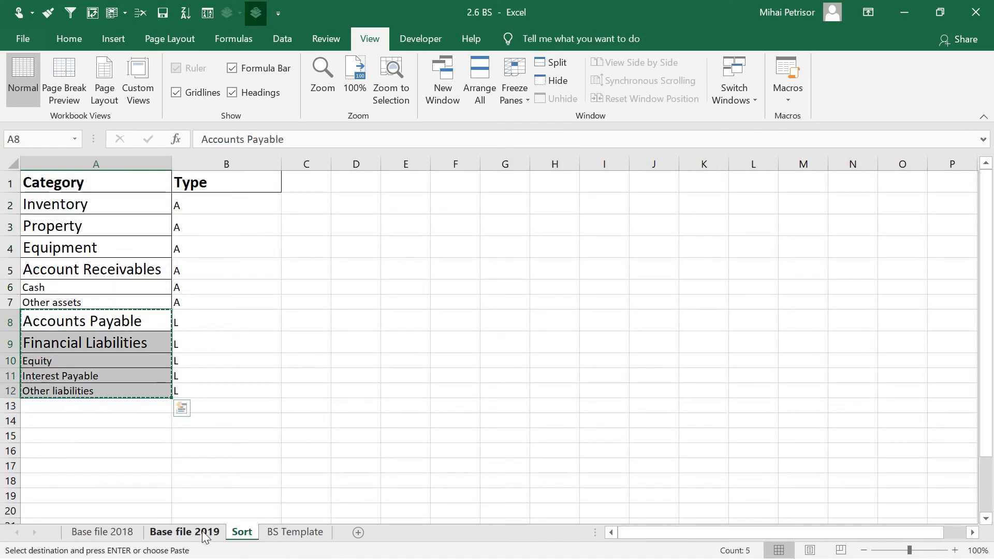
pyautogui.click(295, 532)
pyautogui.rightClick(157, 479)
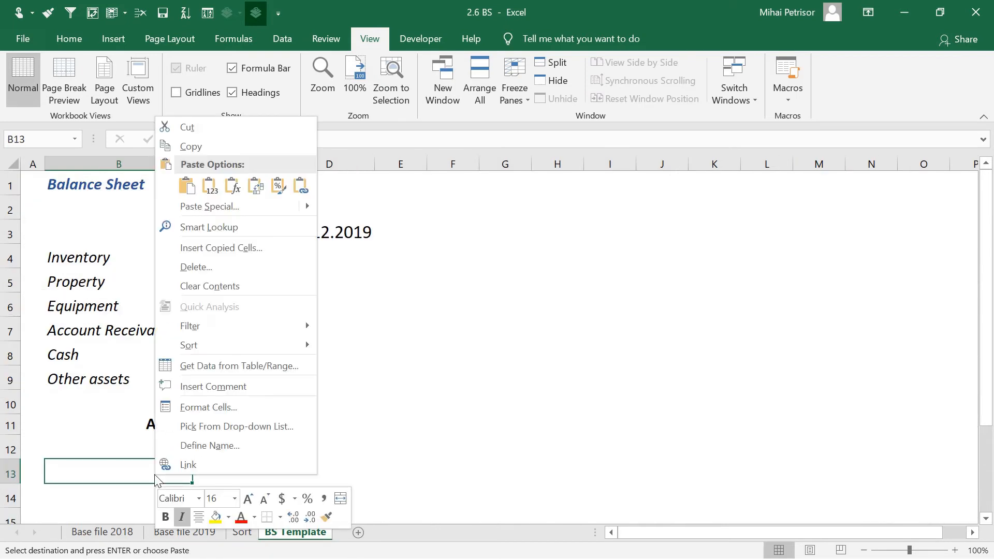
pyautogui.click(210, 185)
pyautogui.scroll(-2, 235, 300)
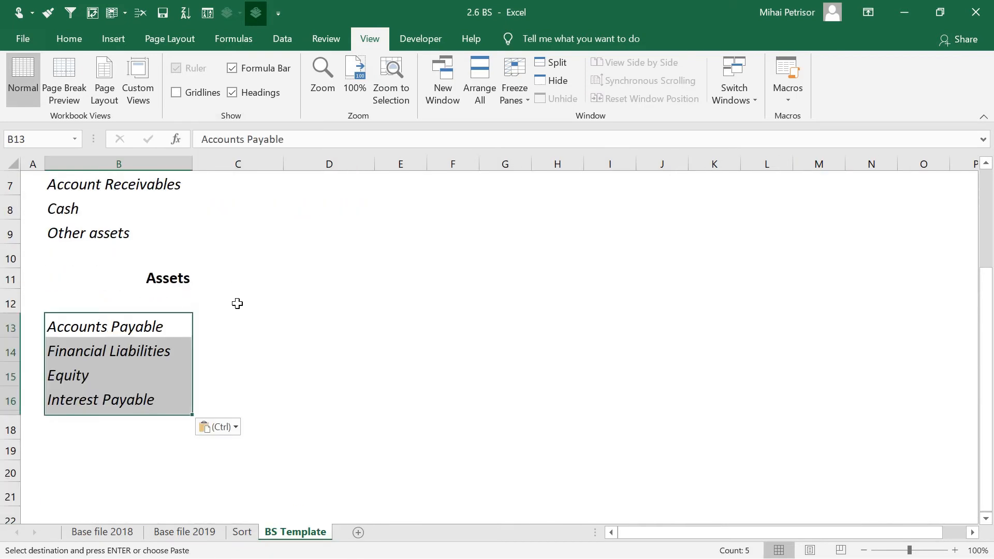
pyautogui.click(281, 332)
pyautogui.scroll(2, 289, 319)
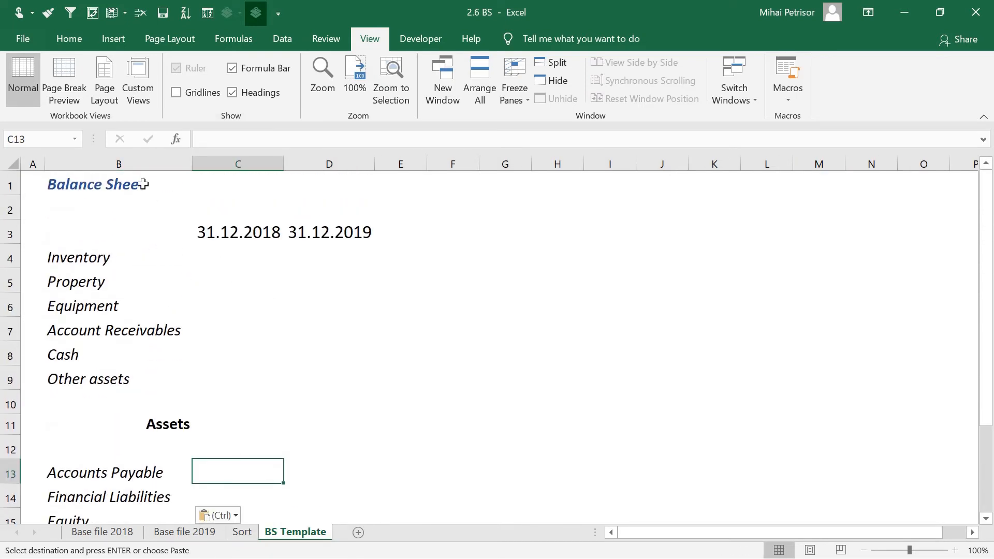
pyautogui.click(143, 183)
pyautogui.click(259, 274)
pyautogui.scroll(-1, 281, 366)
pyautogui.scroll(1, 146, 298)
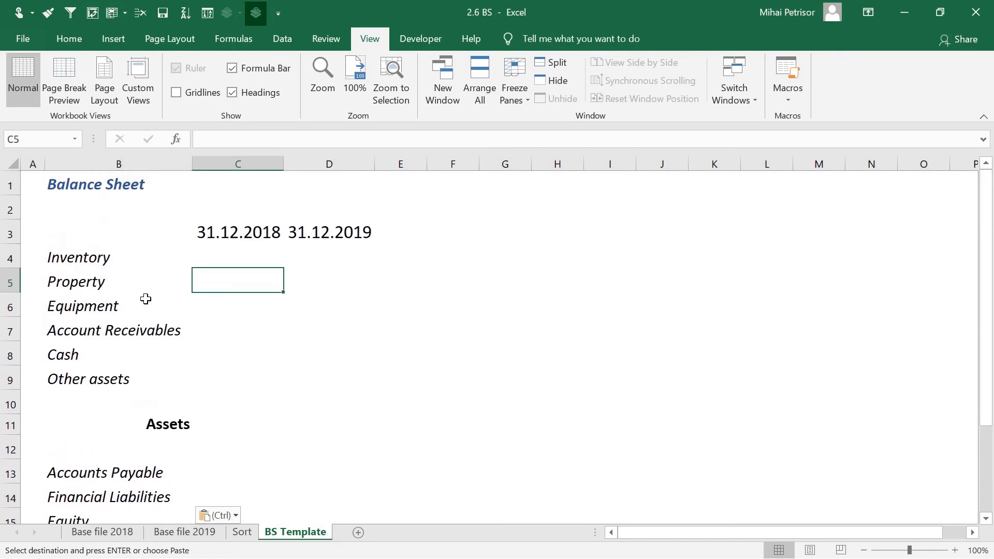
# Enter the total label Liabilities&Equity in B19, below the liability categories.
pyautogui.scroll(-2, 156, 328)
pyautogui.click(163, 425)
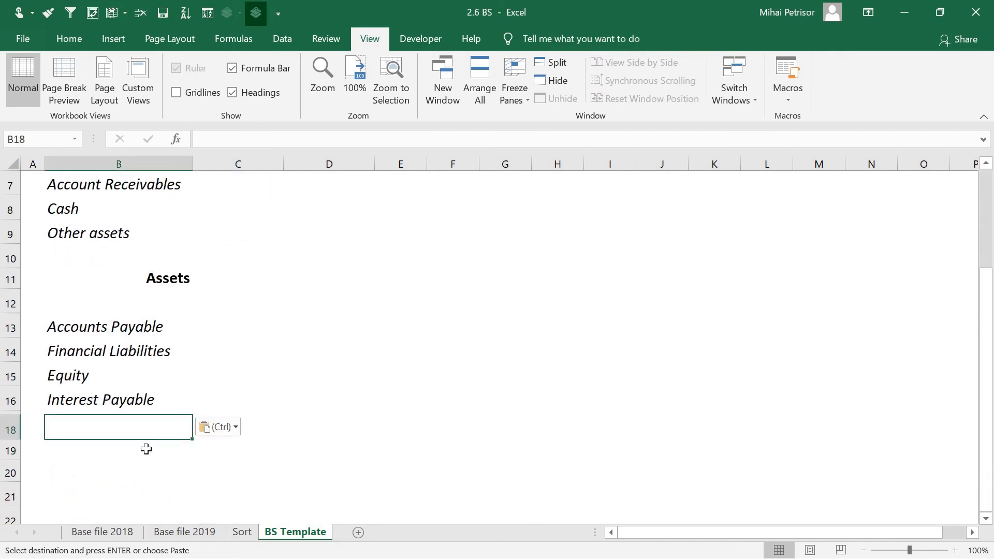
pyautogui.click(166, 450)
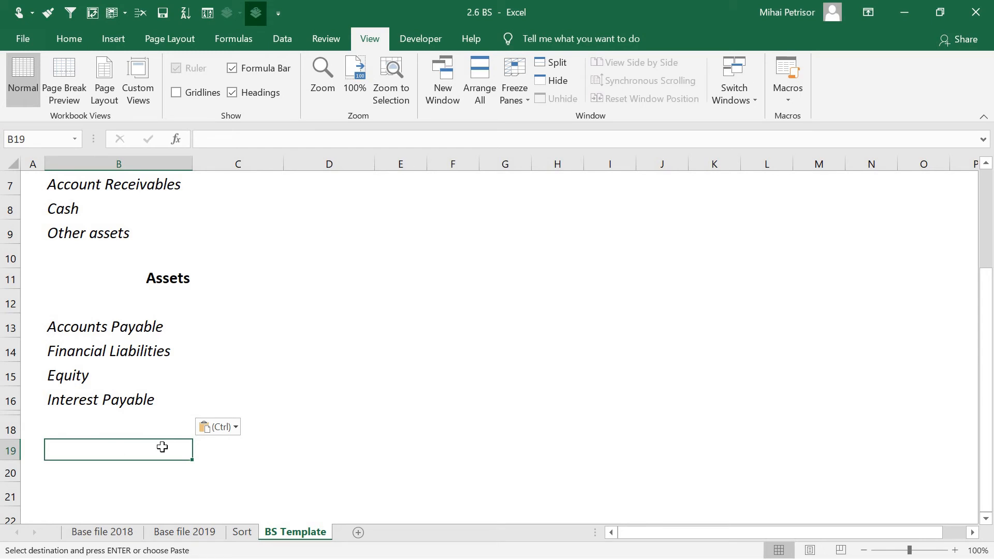
pyautogui.write('Liabili')
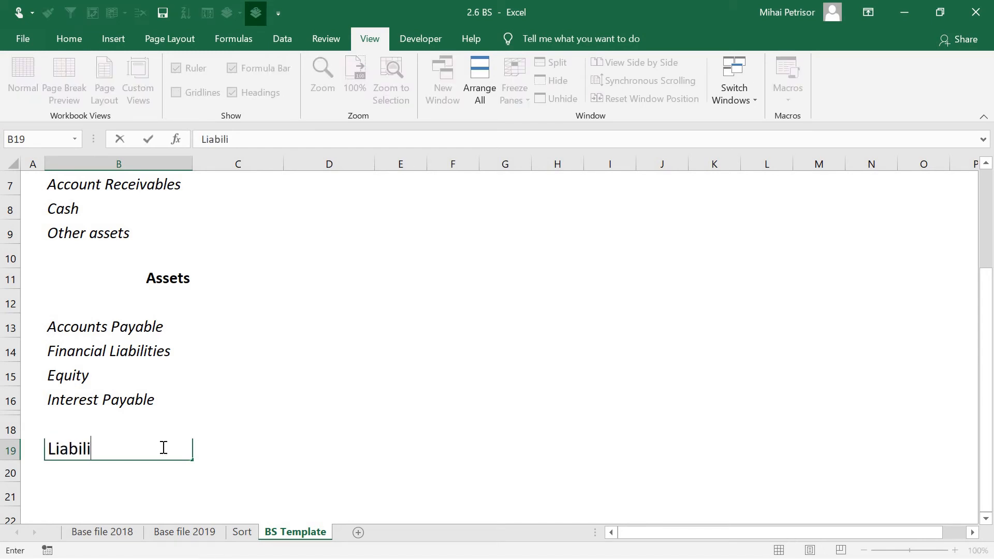
pyautogui.write('ties&')
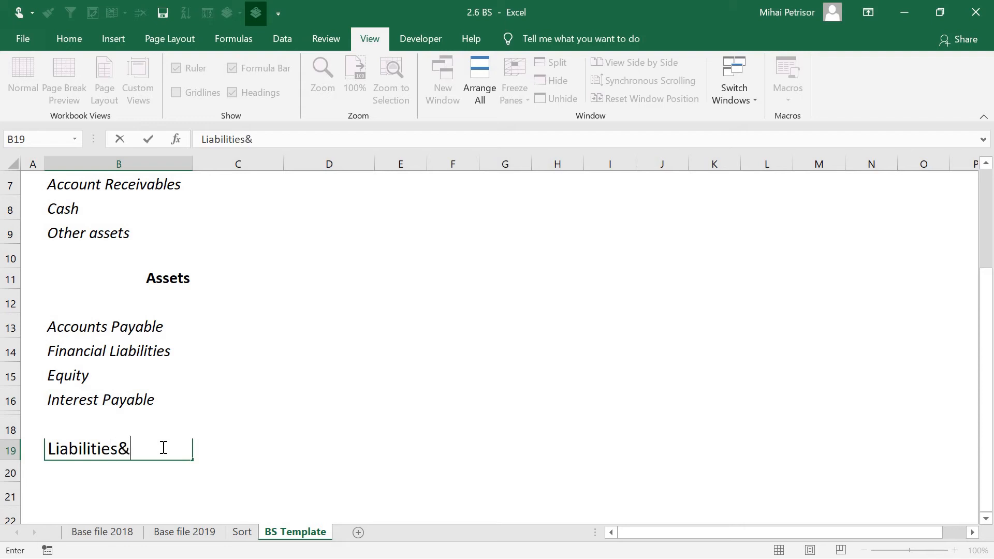
pyautogui.write('Equity')
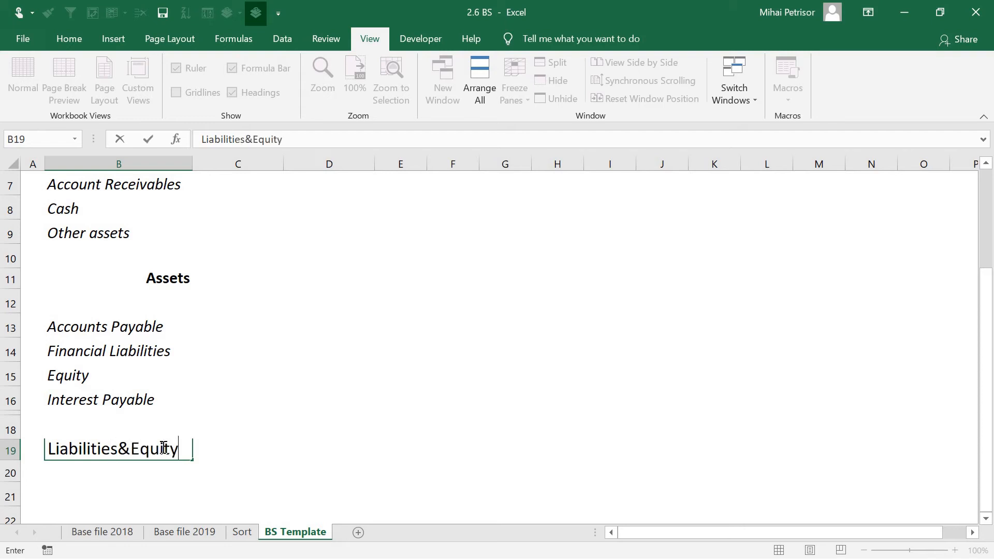
pyautogui.click(260, 395)
# Copy the formatting of the Assets label in B11 onto the Liabilities&Equity label in B19.
pyautogui.click(124, 448)
pyautogui.click(171, 274)
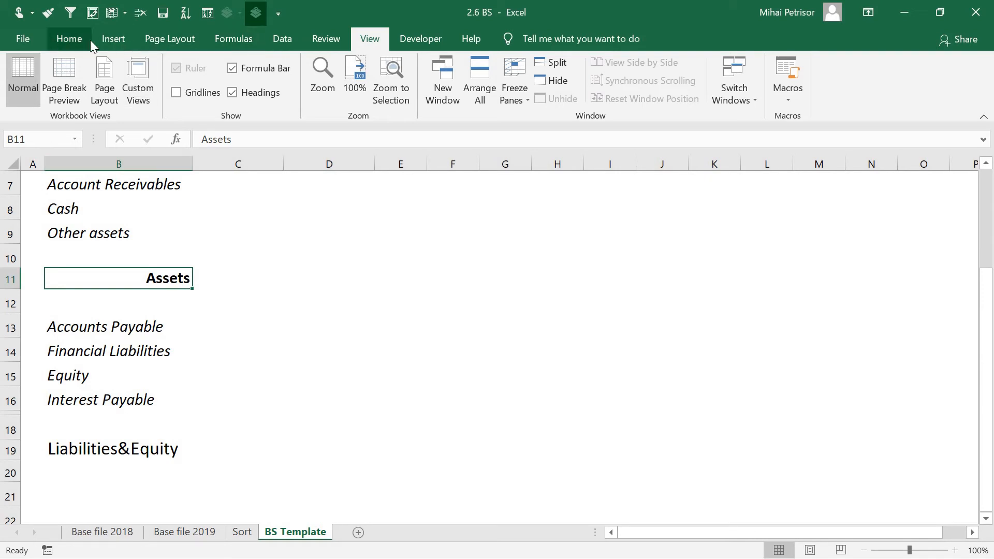
pyautogui.click(280, 39)
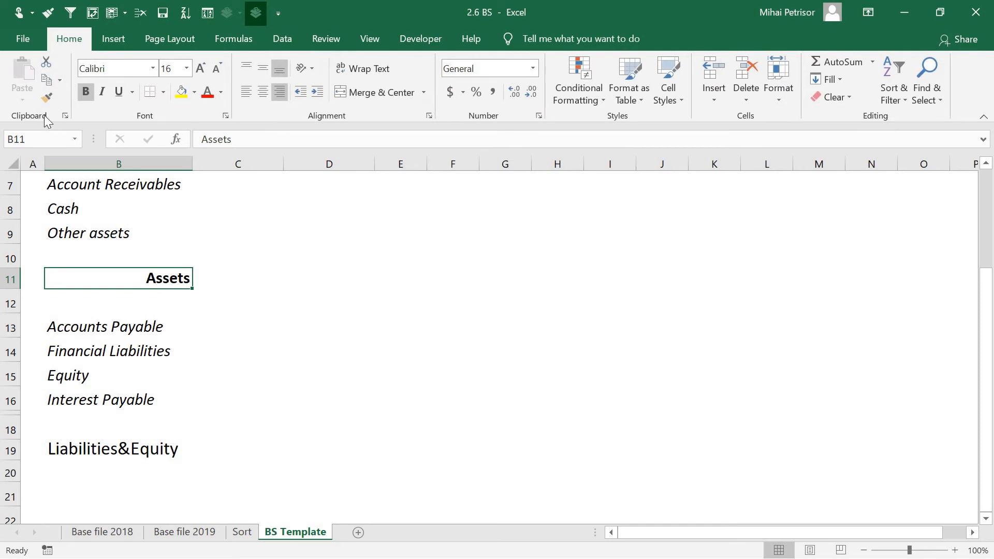
pyautogui.click(46, 98)
pyautogui.click(101, 448)
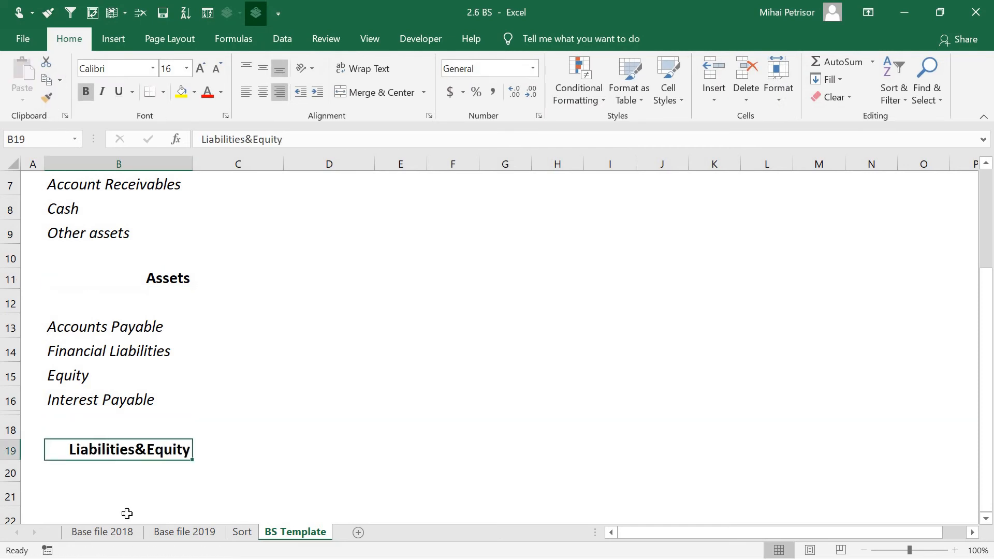
pyautogui.click(170, 275)
pyautogui.click(155, 443)
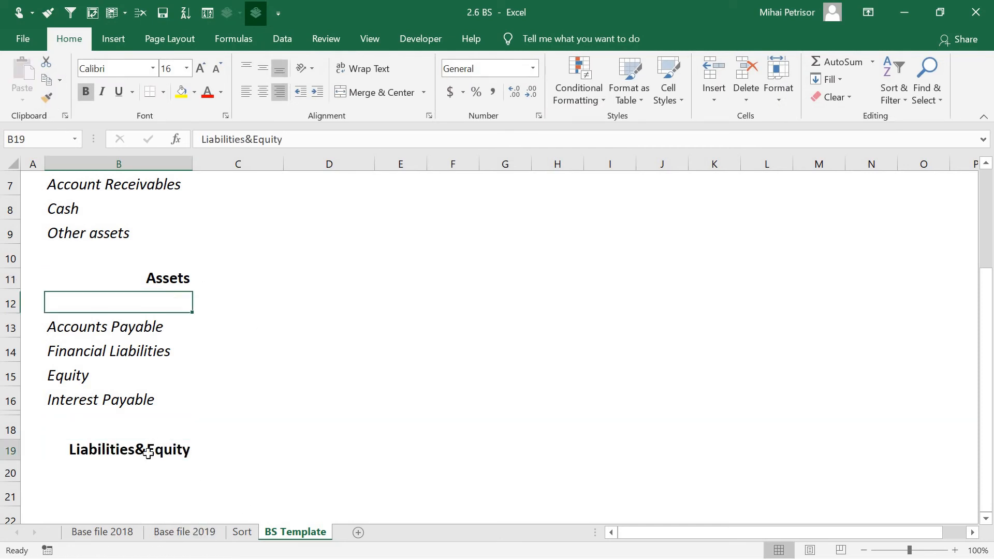
pyautogui.click(155, 277)
pyautogui.scroll(2, 282, 289)
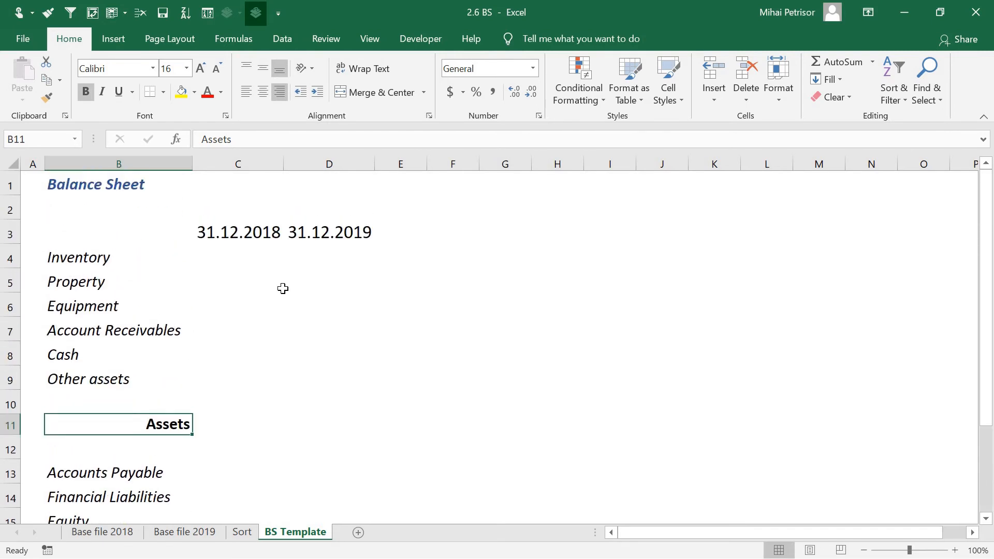
pyautogui.click(232, 285)
pyautogui.press('Up')
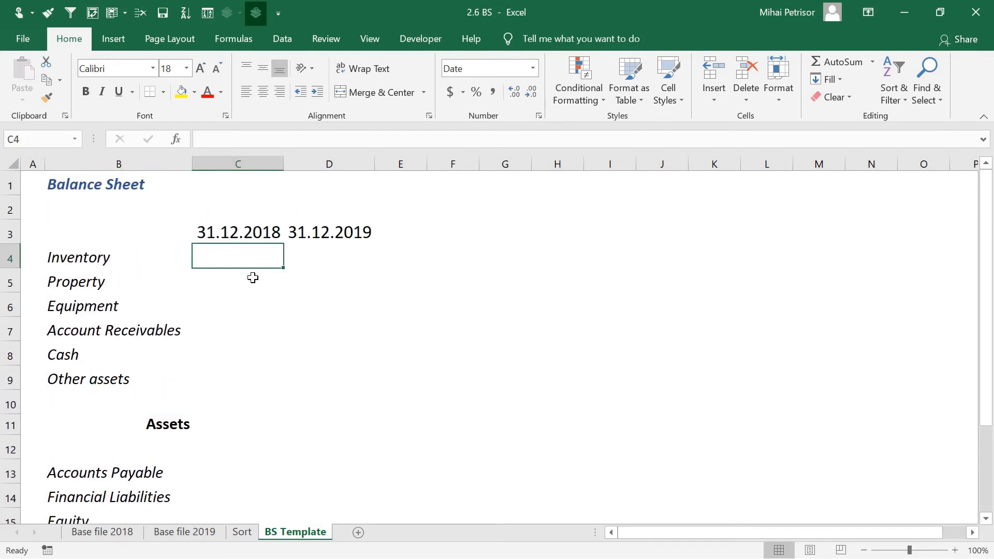
pyautogui.click(328, 253)
pyautogui.scroll(-2, 222, 281)
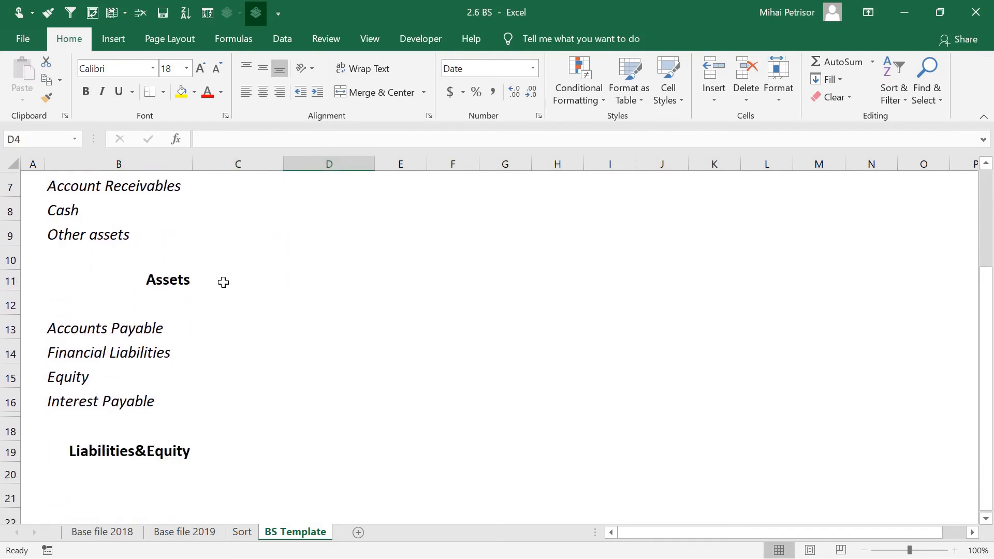
pyautogui.scroll(1, 223, 282)
pyautogui.scroll(1, 223, 282)
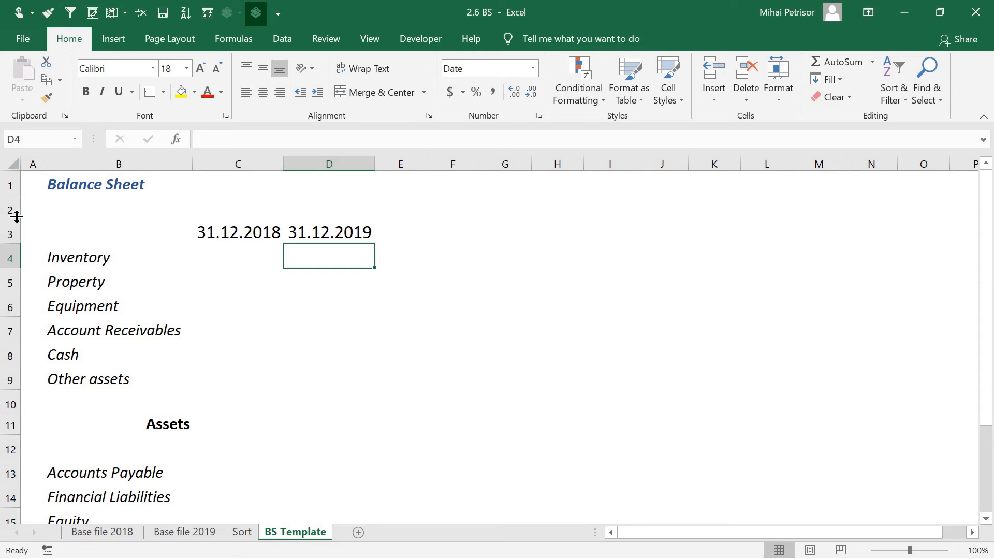
# Reduce the heights of the blank rows 2 and 10 to thin spacer rows.
pyautogui.moveTo(17, 217); pyautogui.dragTo(15, 203)
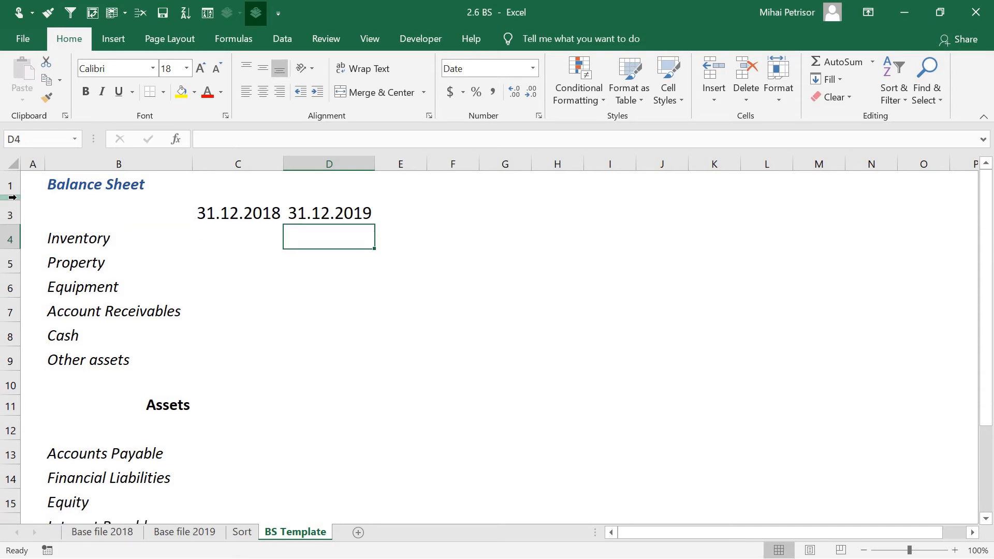
pyautogui.click(226, 240)
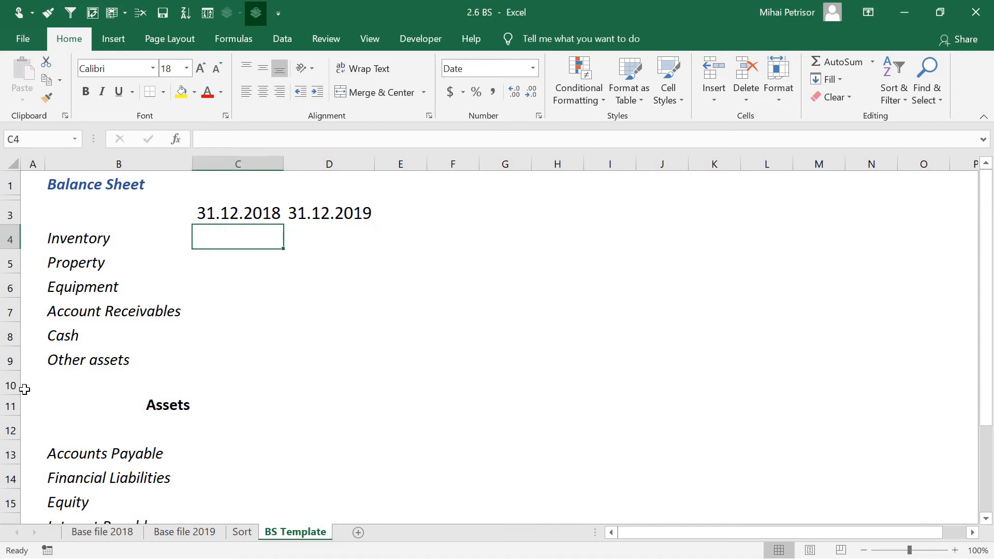
pyautogui.moveTo(16, 395); pyautogui.dragTo(16, 377)
pyautogui.click(210, 405)
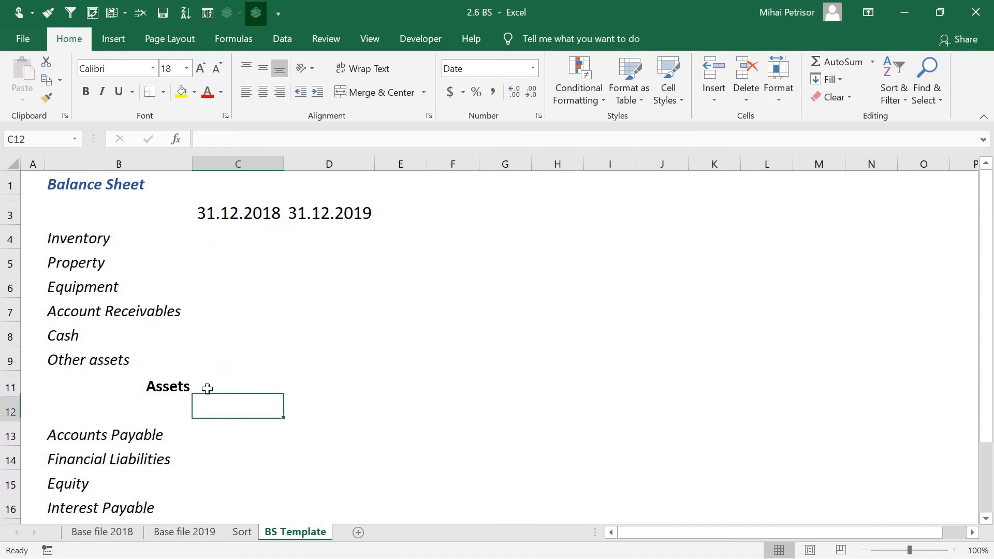
# Delete the blank row 10 between Other assets and the Assets total.
pyautogui.click(124, 365)
pyautogui.click(122, 377)
pyautogui.click(9, 373)
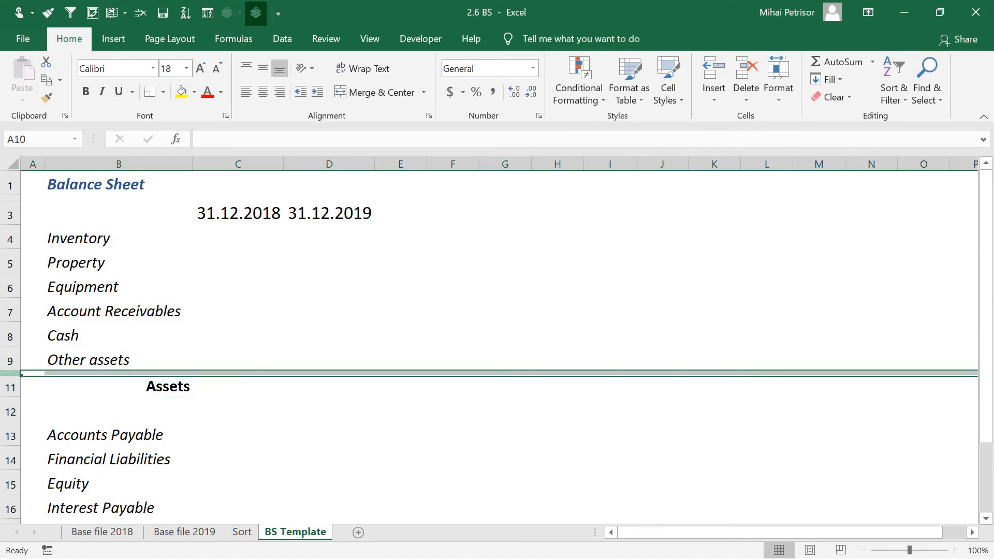
pyautogui.rightClick(10, 373)
pyautogui.click(56, 265)
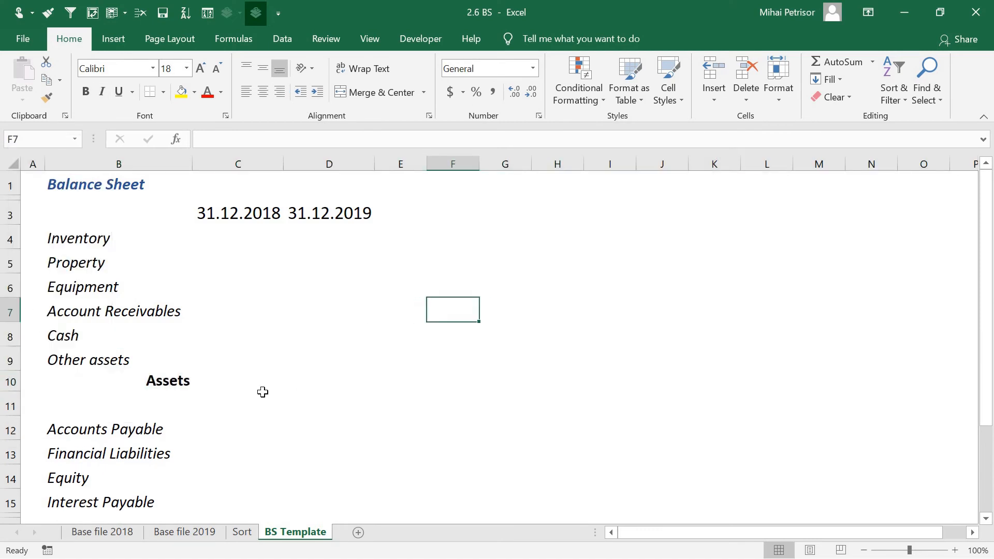
# Use AutoSum in C10 to total the 2018 asset cells C4:C9.
pyautogui.click(223, 380)
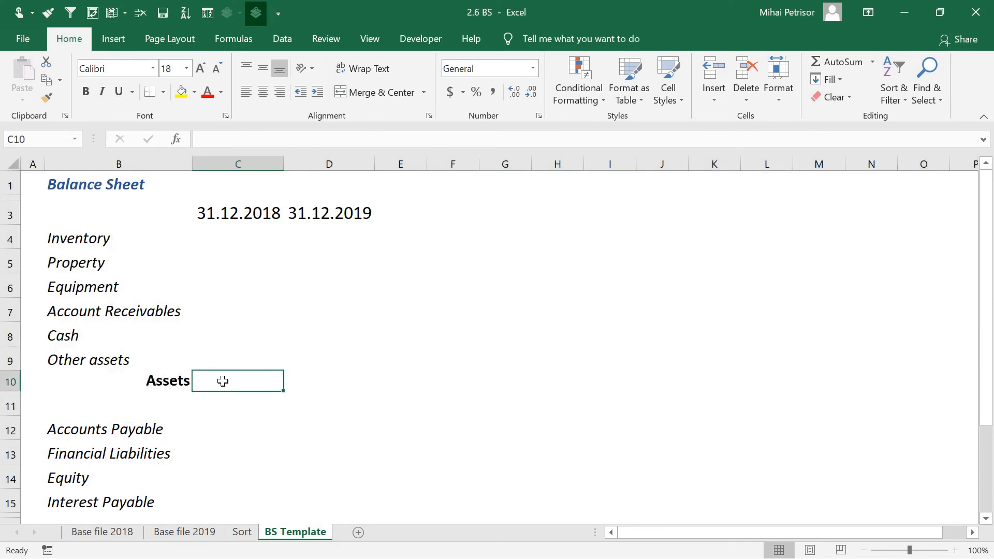
pyautogui.click(839, 62)
pyautogui.moveTo(228, 250); pyautogui.dragTo(232, 351)
pyautogui.press('Return')
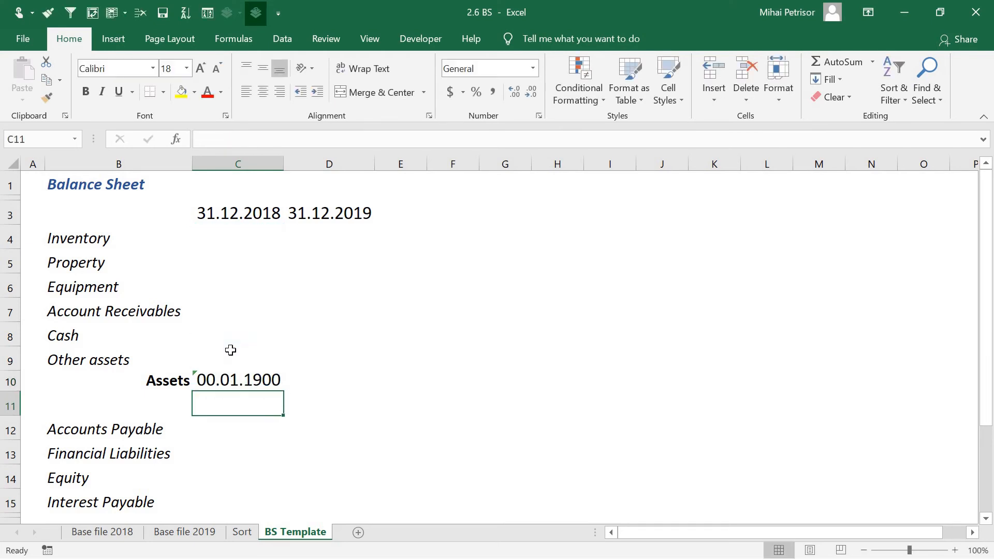
# Format the Assets total in C10 as Number with two decimal places.
pyautogui.click(254, 380)
pyautogui.rightClick(254, 380)
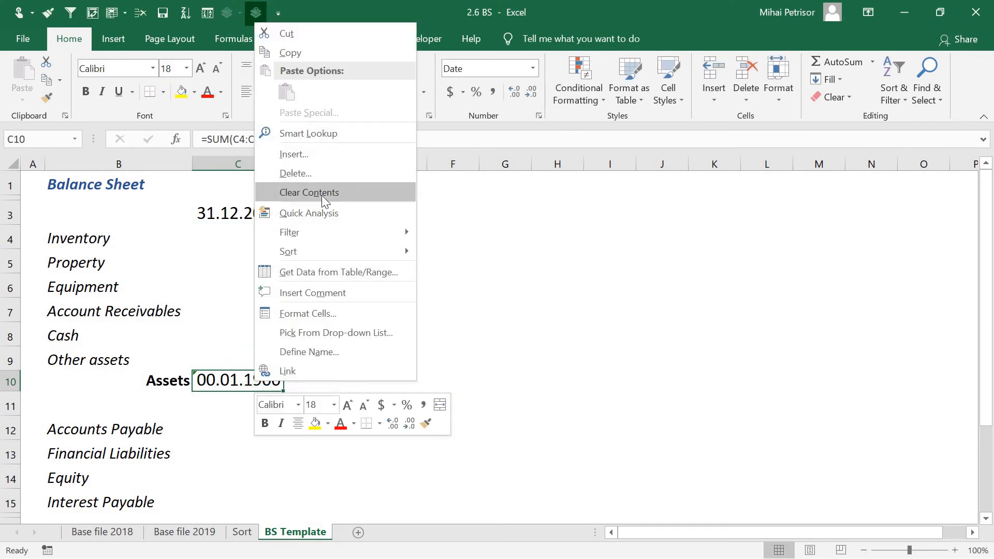
pyautogui.click(310, 313)
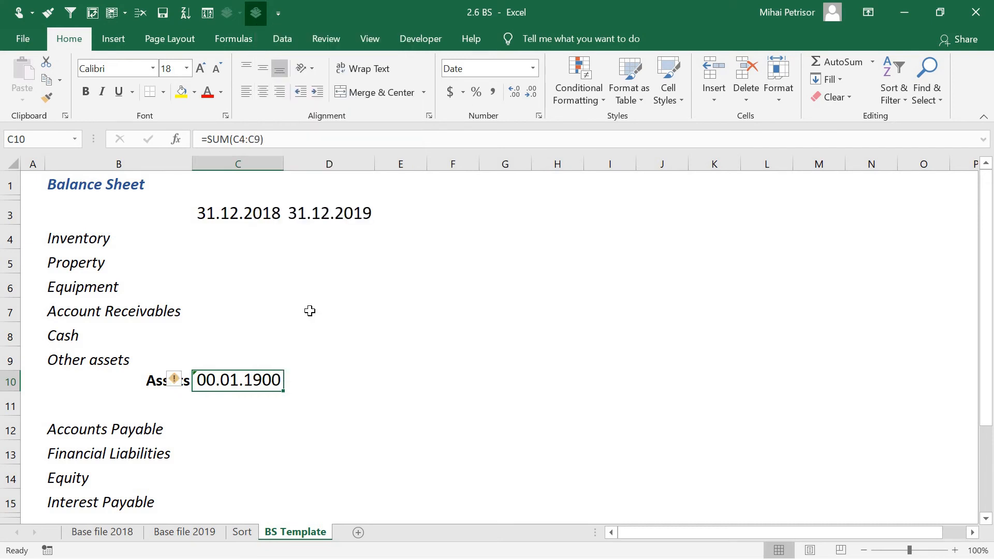
pyautogui.click(155, 186)
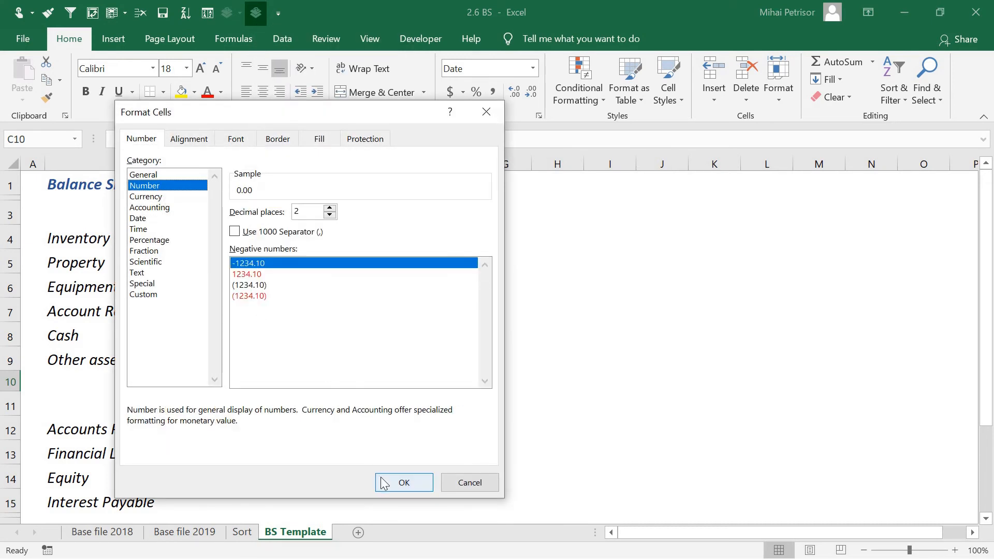
pyautogui.click(404, 483)
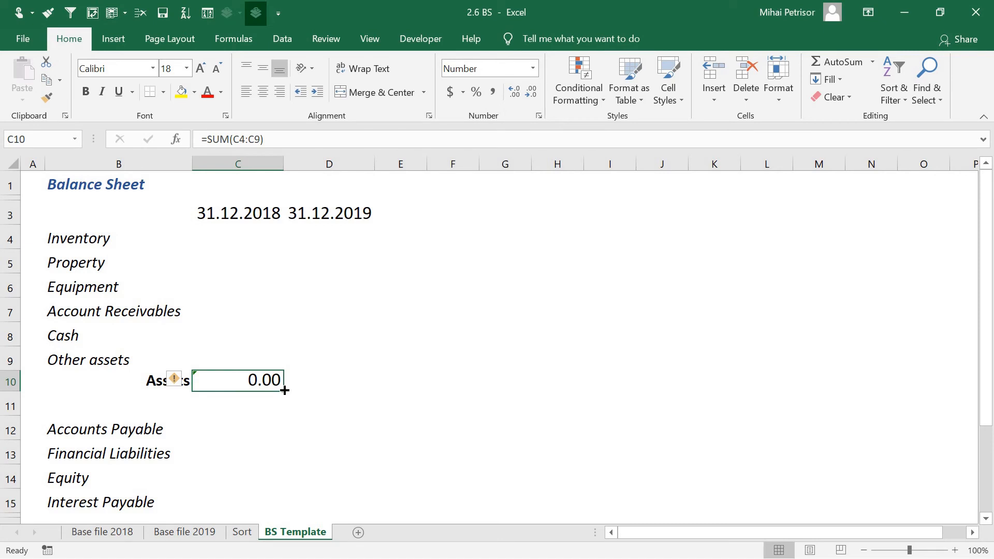
# Fill the Assets total formula from C10 into D10 and check the ranges summed in both cells.
pyautogui.moveTo(285, 389); pyautogui.dragTo(337, 379)
pyautogui.doubleClick(337, 381)
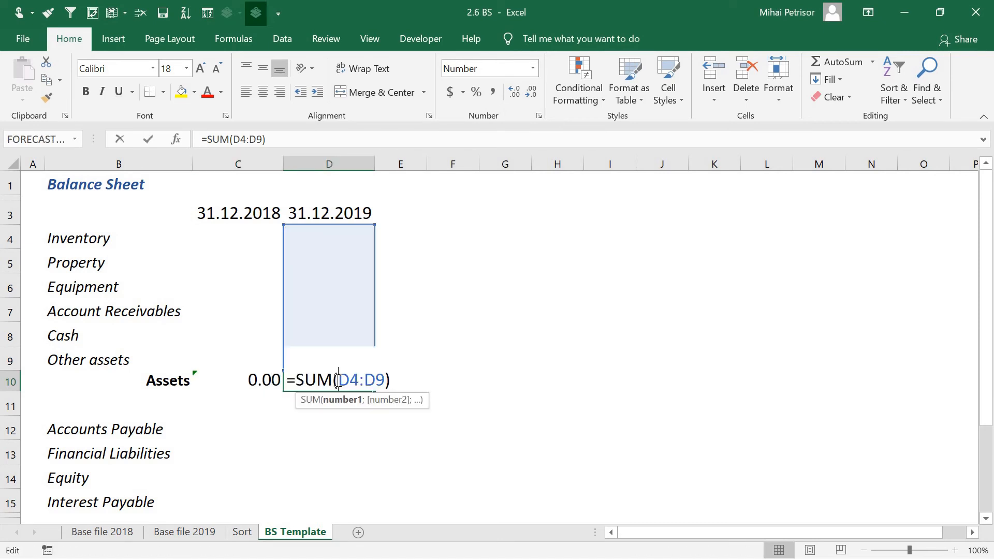
pyautogui.press('Escape')
pyautogui.doubleClick(244, 380)
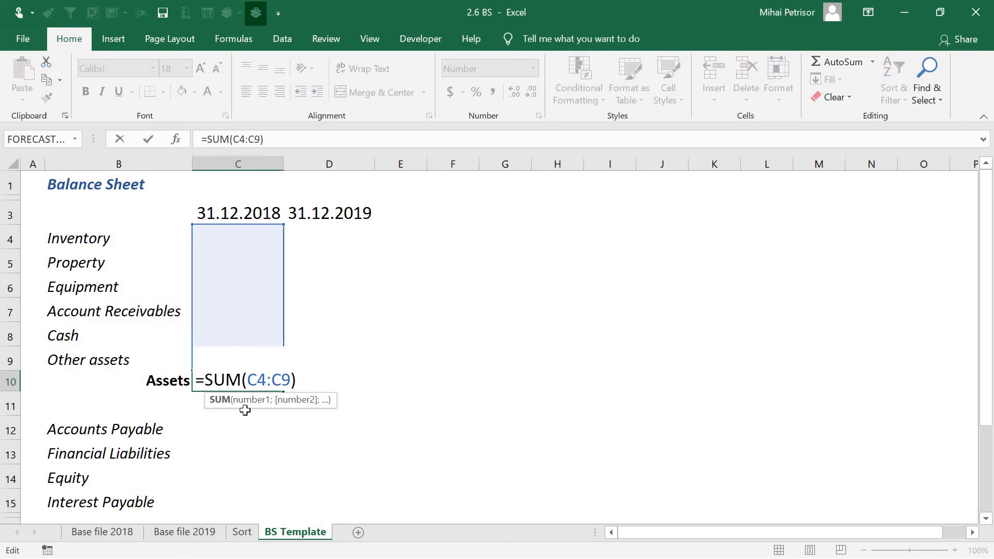
pyautogui.press('Escape')
pyautogui.click(340, 379)
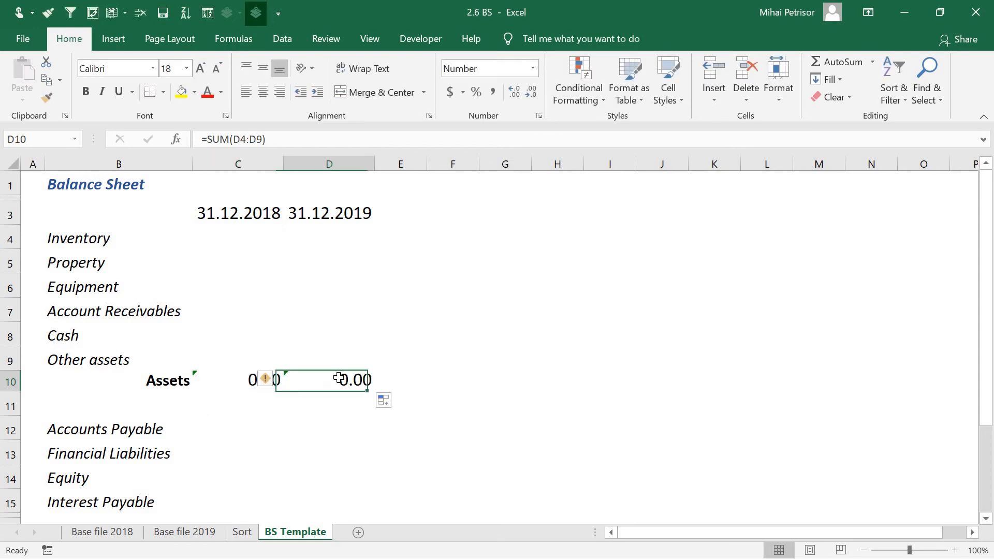
pyautogui.doubleClick(340, 380)
pyautogui.press('Escape')
pyautogui.click(234, 381)
# Delete the blank rows 16 and 17 between Interest Payable and the Liabilities&Equity total.
pyautogui.click(217, 423)
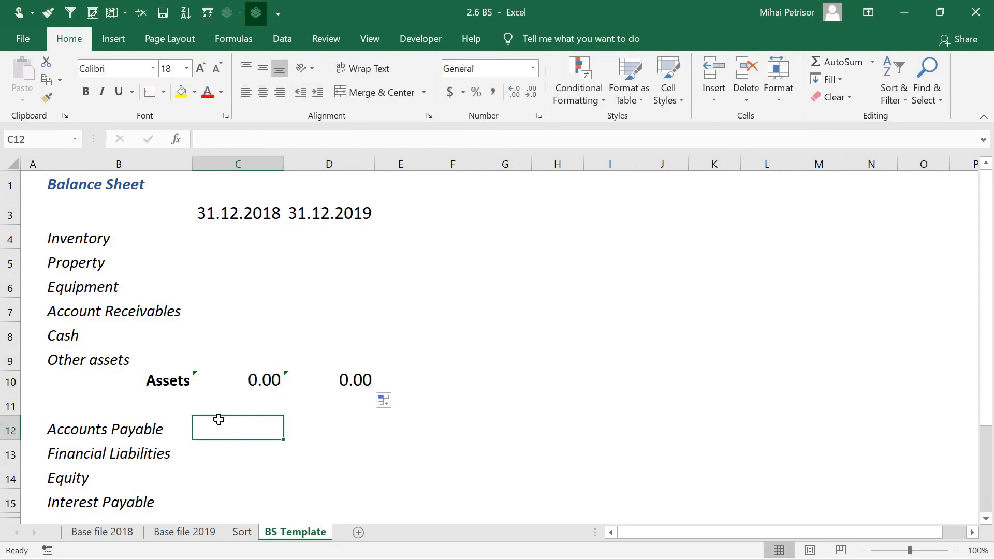
pyautogui.scroll(-3, 218, 419)
pyautogui.scroll(1, 155, 419)
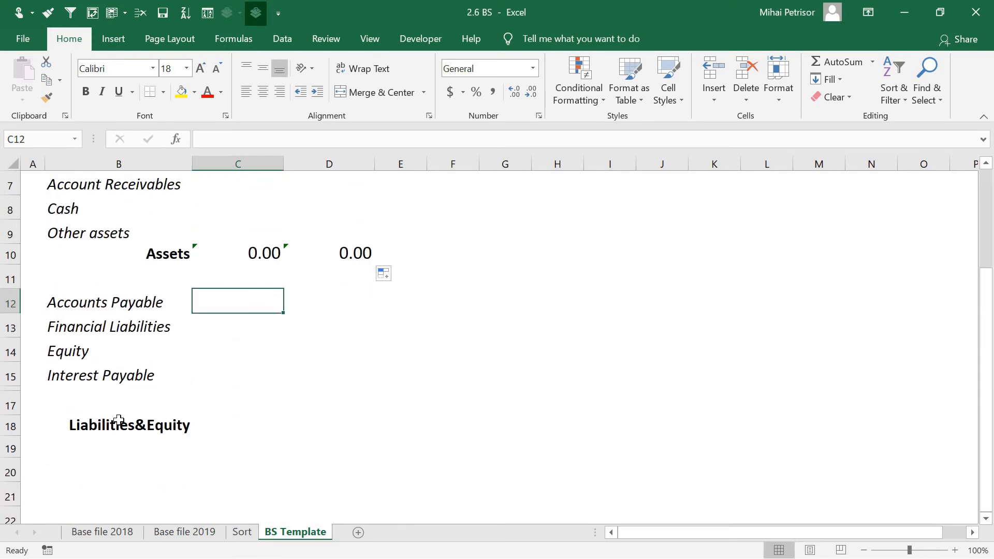
pyautogui.click(10, 405)
pyautogui.rightClick(12, 405)
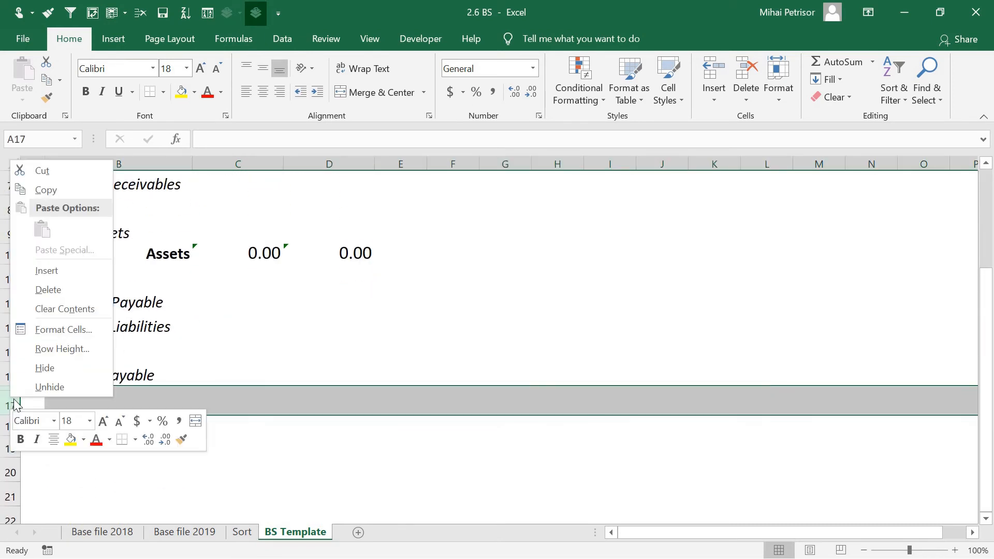
pyautogui.click(76, 285)
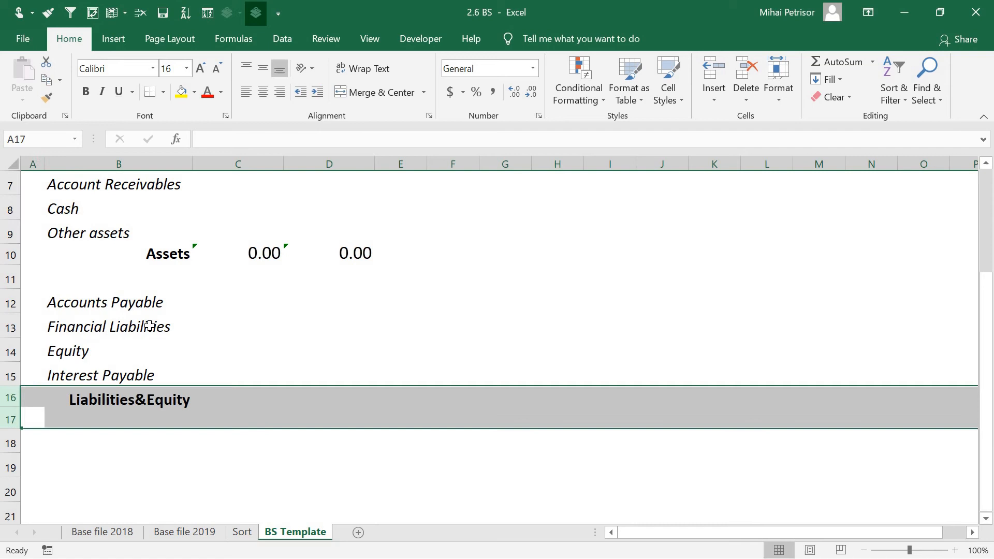
# Total C12:C15 with AutoSum in C16 of the Liabilities&Equity row and fill the formula into D16.
pyautogui.click(267, 401)
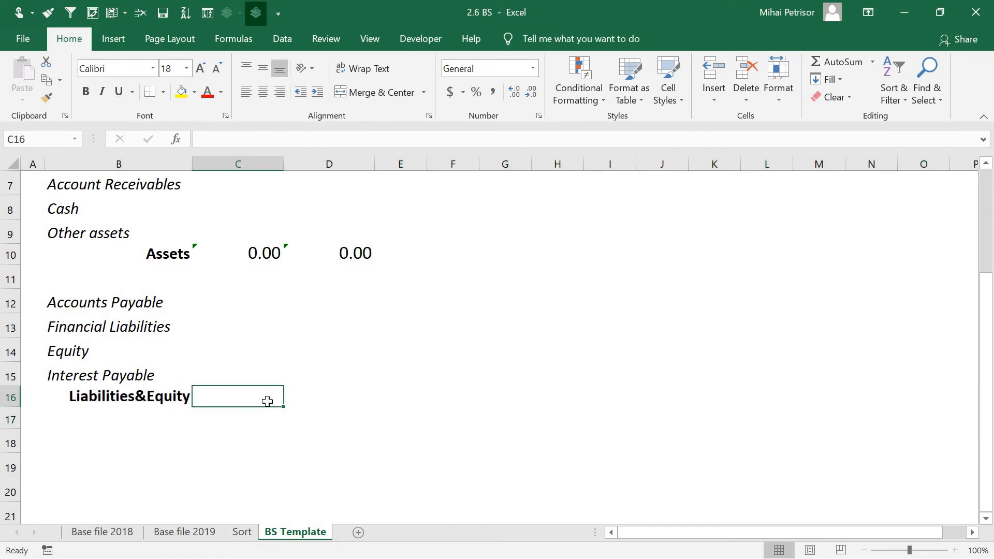
pyautogui.click(836, 61)
pyautogui.moveTo(257, 302); pyautogui.dragTo(257, 373)
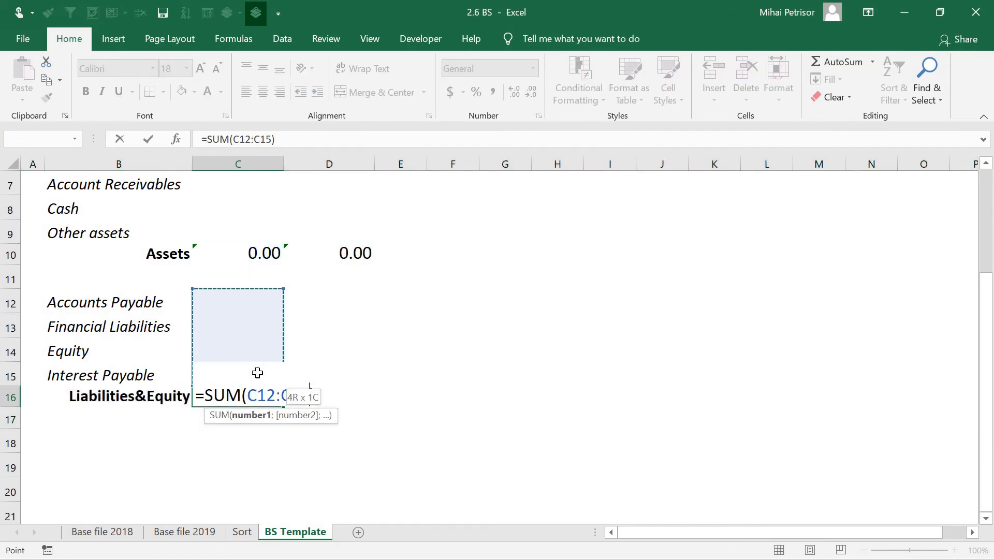
pyautogui.press('Return')
pyautogui.click(259, 397)
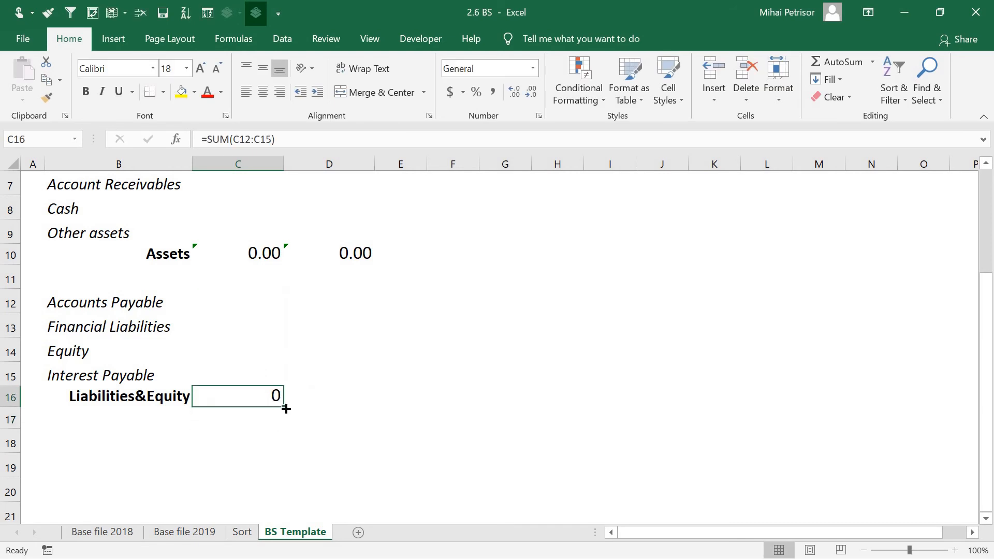
pyautogui.moveTo(287, 409); pyautogui.dragTo(381, 403)
pyautogui.click(422, 325)
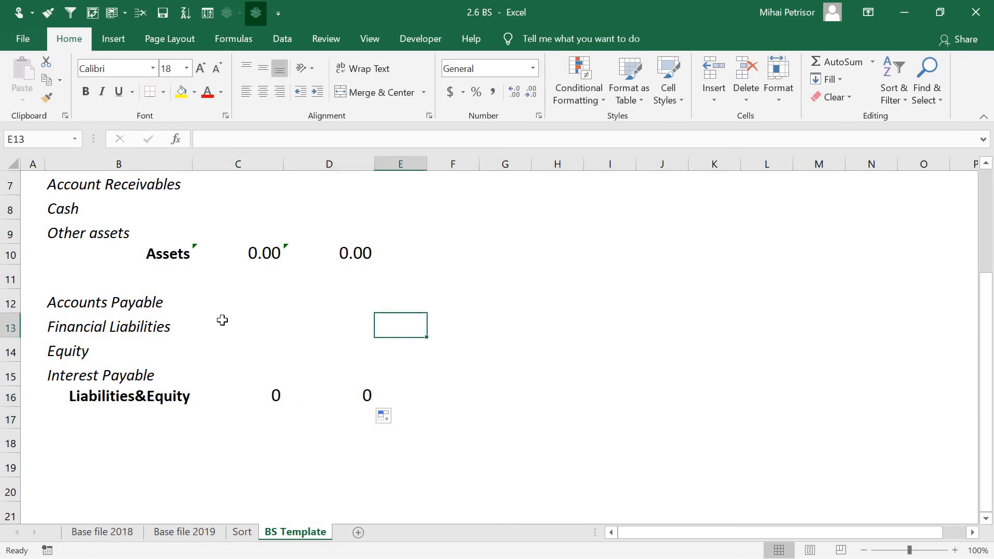
# Apply the Heading 2 cell style to the date header row B3:D3.
pyautogui.scroll(2, 223, 320)
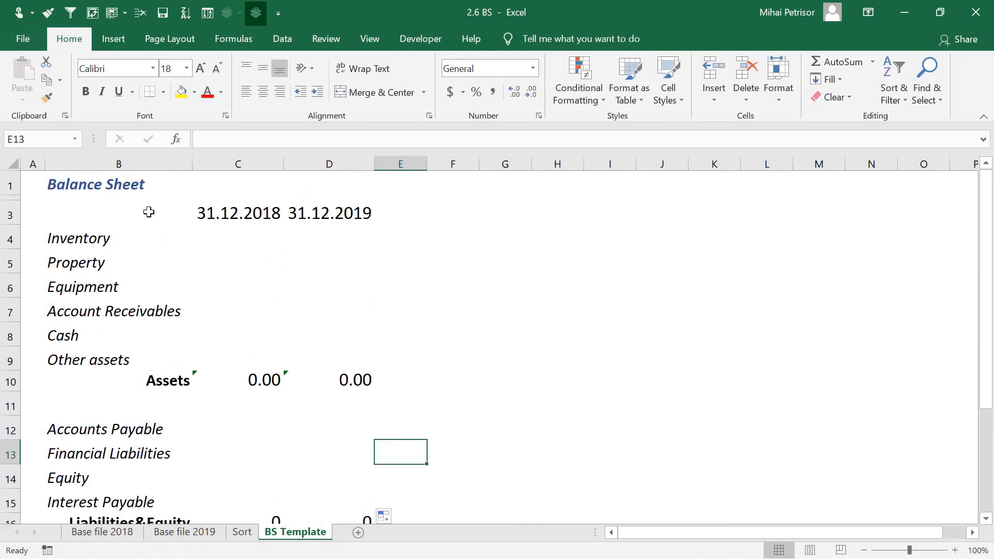
pyautogui.moveTo(149, 212); pyautogui.dragTo(309, 213)
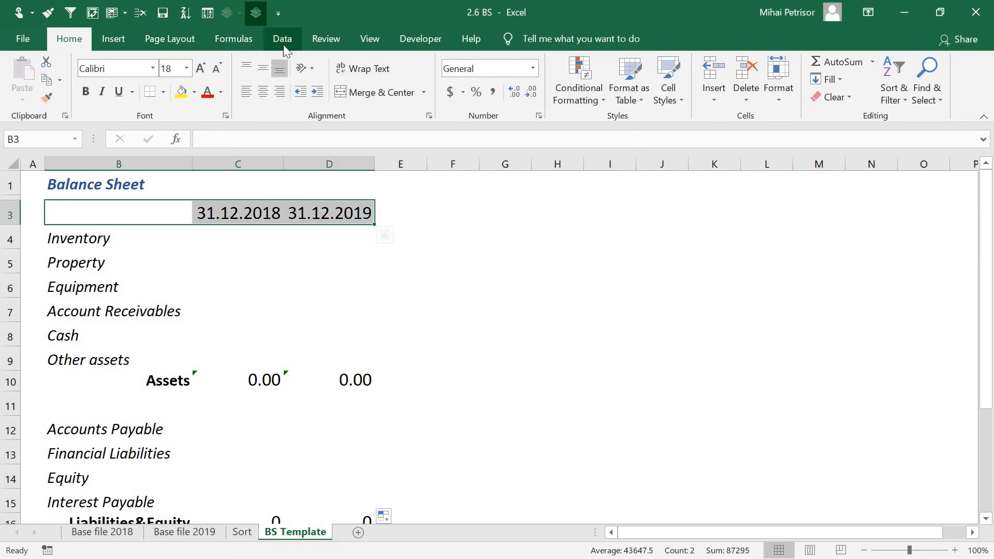
pyautogui.click(679, 104)
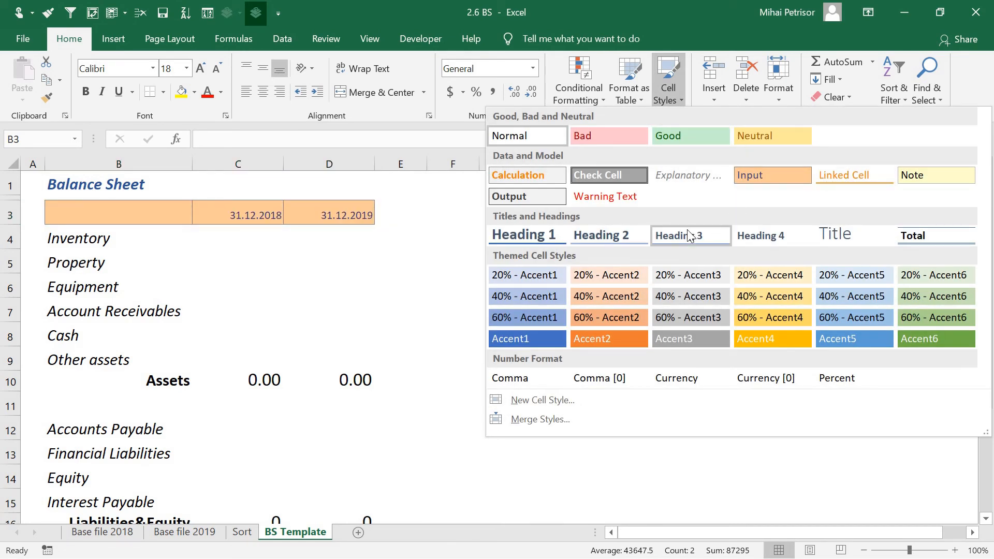
pyautogui.click(608, 236)
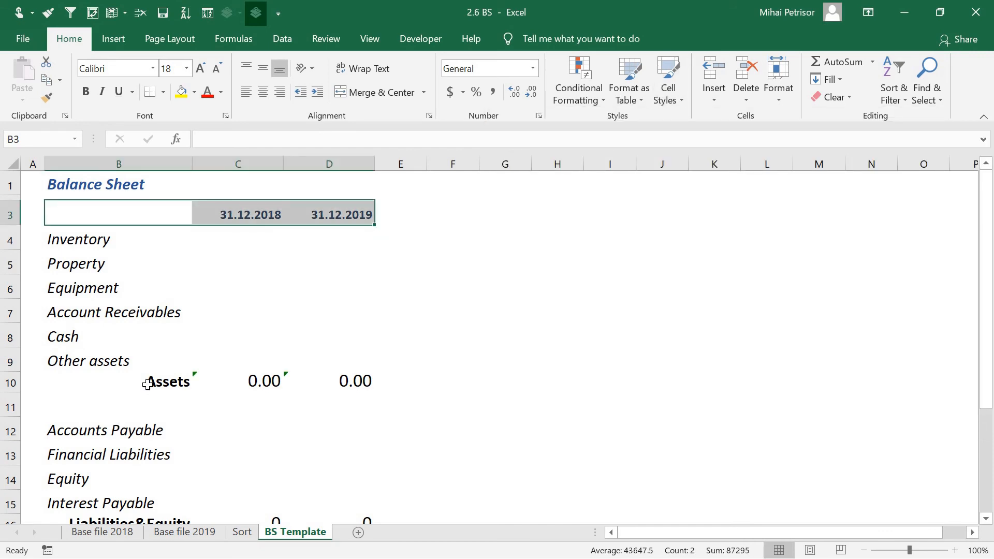
# Apply the Total cell style to the Assets row B10:D10.
pyautogui.moveTo(147, 384); pyautogui.dragTo(344, 381)
pyautogui.click(668, 85)
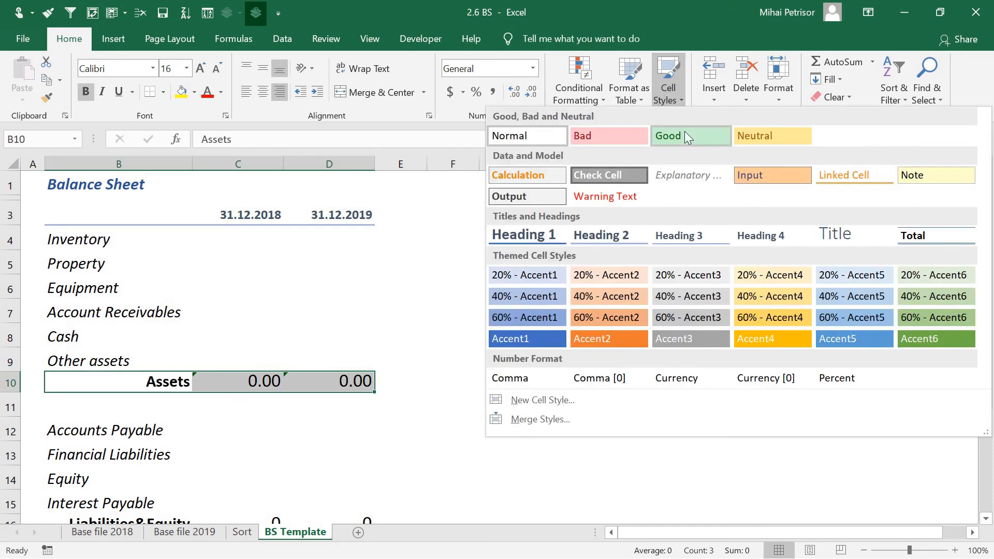
pyautogui.click(928, 239)
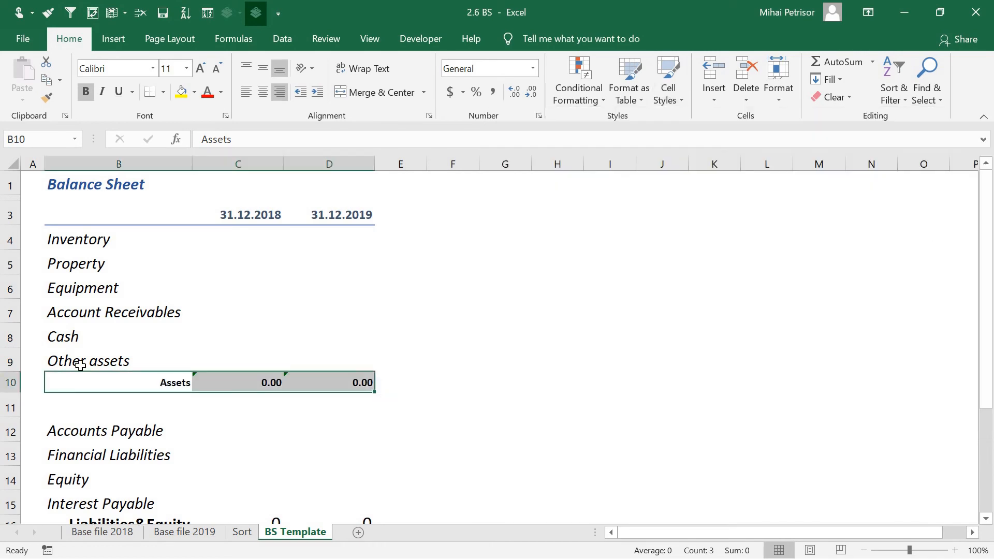
# Apply the Total cell style to the Liabilities&Equity row B16:D16.
pyautogui.scroll(-2, 91, 352)
pyautogui.moveTo(139, 396); pyautogui.dragTo(342, 388)
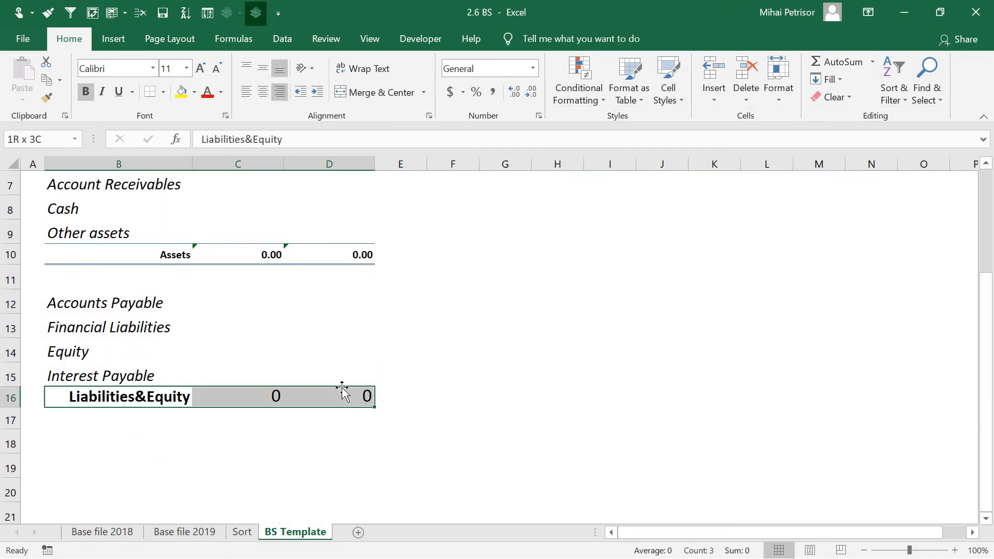
pyautogui.click(668, 85)
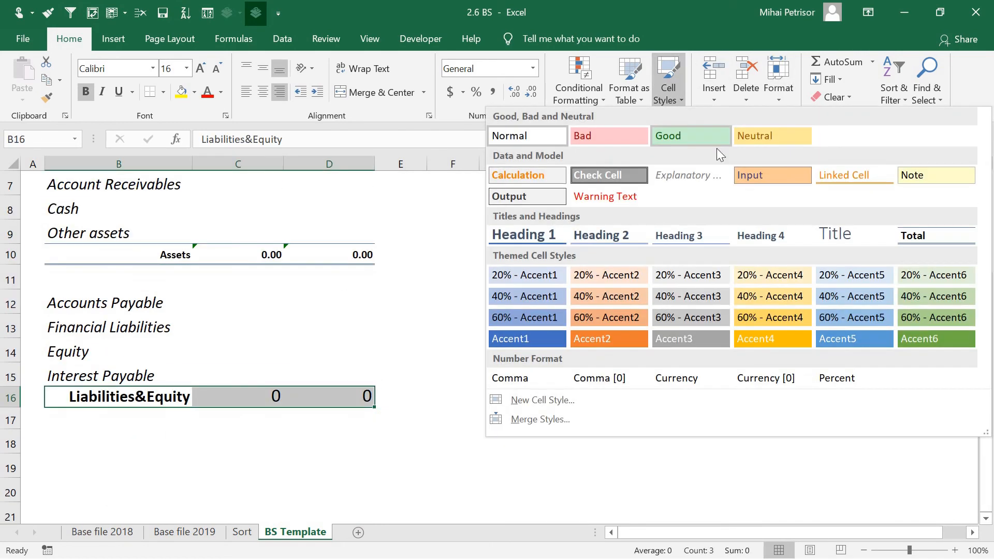
pyautogui.click(917, 233)
pyautogui.click(171, 289)
pyautogui.scroll(2, 176, 295)
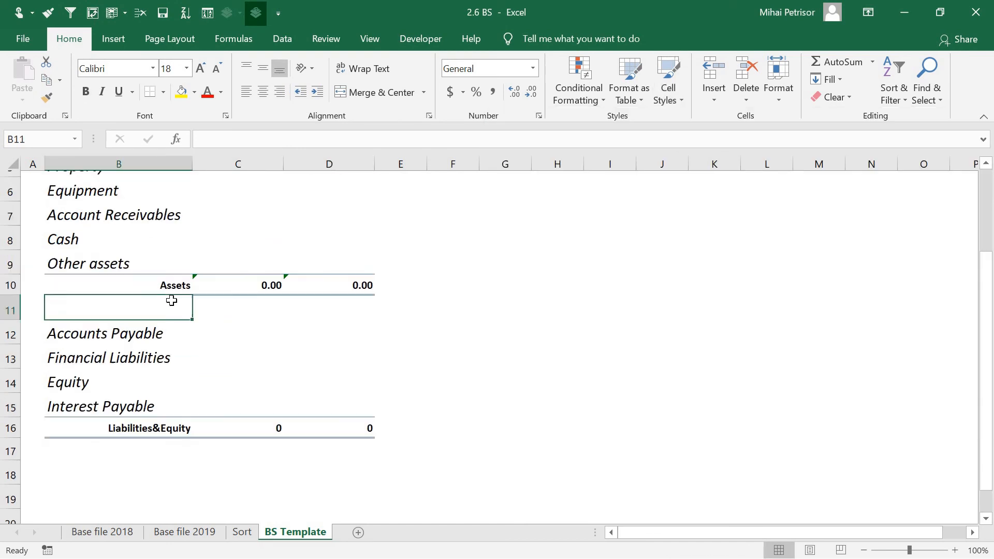
# Reduce the heights of the date header row 3 and the blank row 11 between the assets and liabilities sections.
pyautogui.click(559, 286)
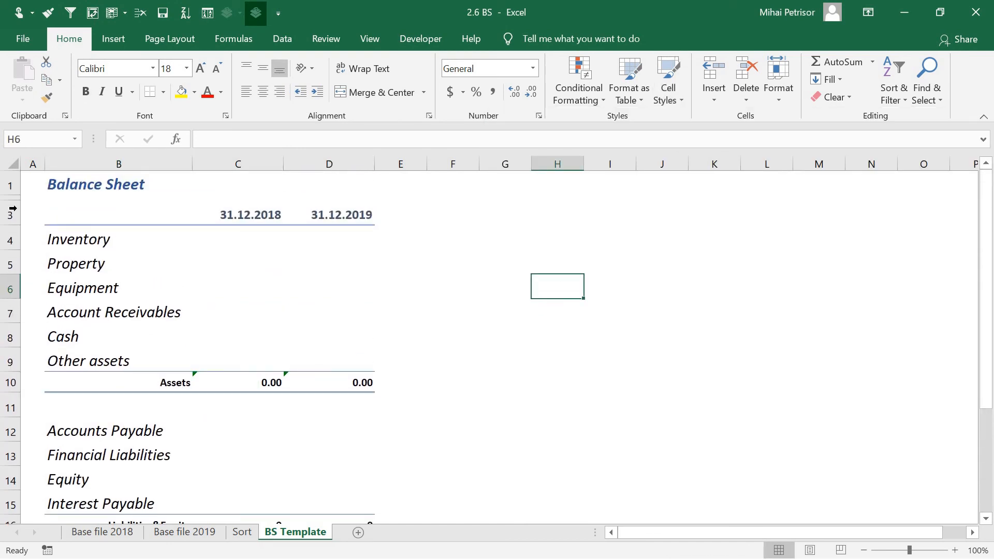
pyautogui.moveTo(10, 223); pyautogui.dragTo(19, 189)
pyautogui.click(431, 316)
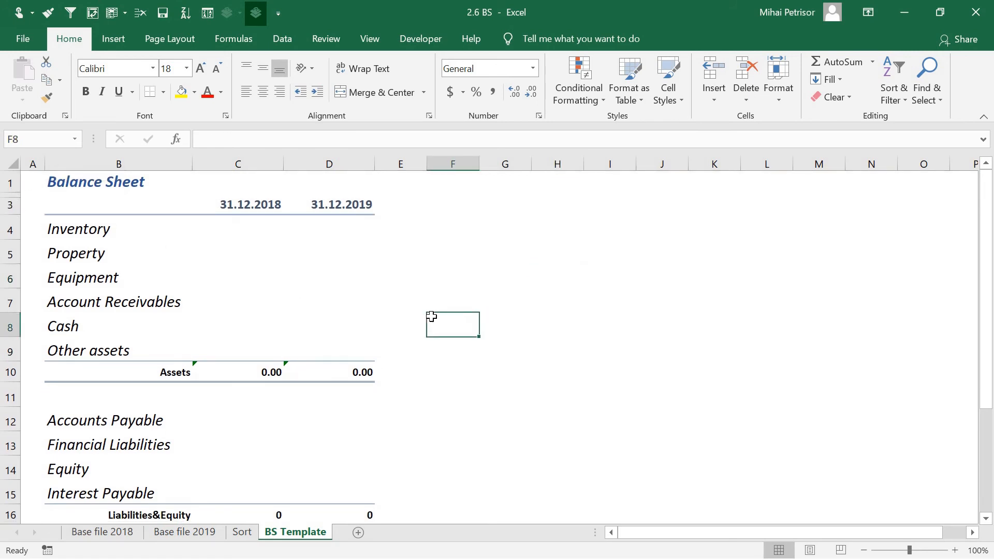
pyautogui.scroll(-1, 229, 299)
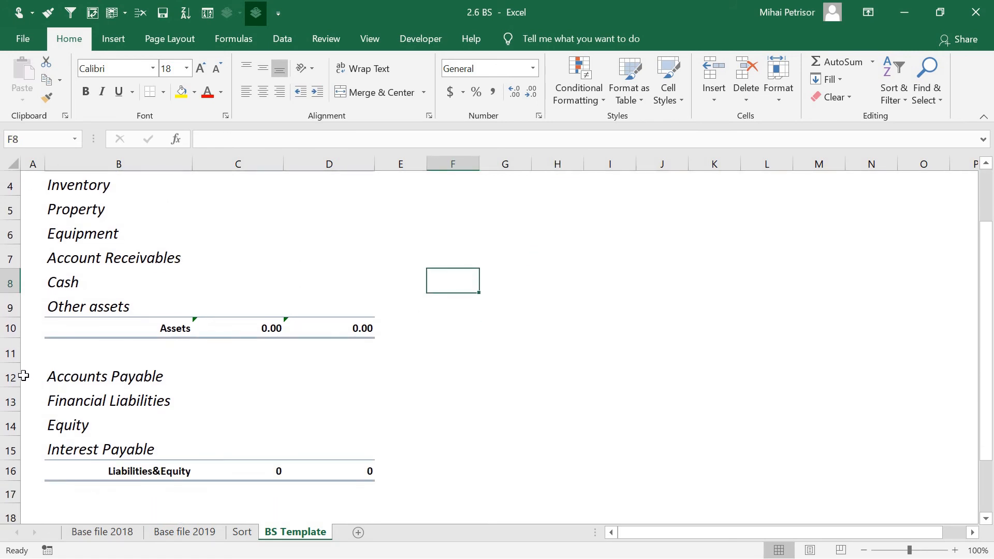
pyautogui.moveTo(10, 363); pyautogui.dragTo(9, 352)
pyautogui.click(484, 391)
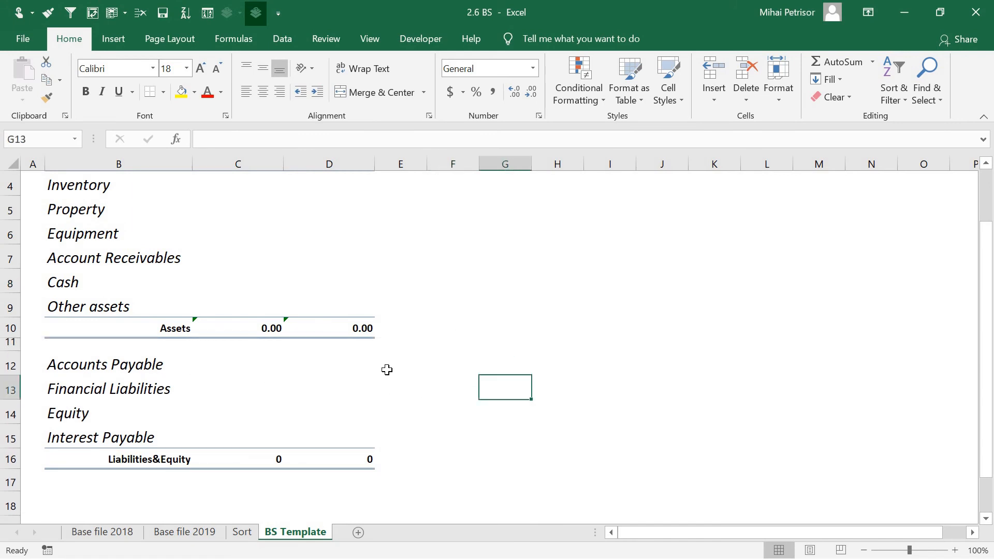
pyautogui.scroll(1, 312, 322)
pyautogui.scroll(-1, 311, 317)
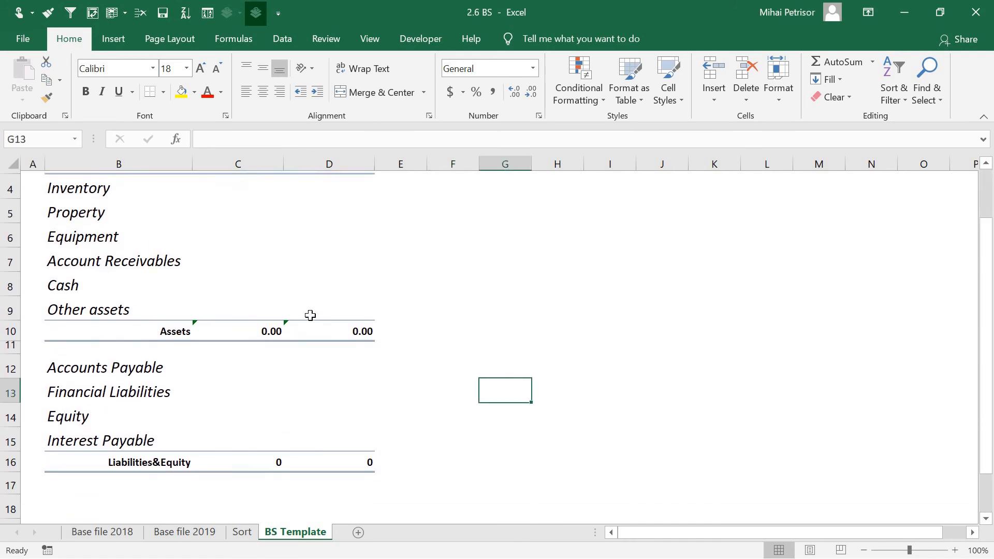
# Slightly reduce the height of the Accounts Payable row 12.
pyautogui.scroll(-2, 306, 311)
pyautogui.click(145, 340)
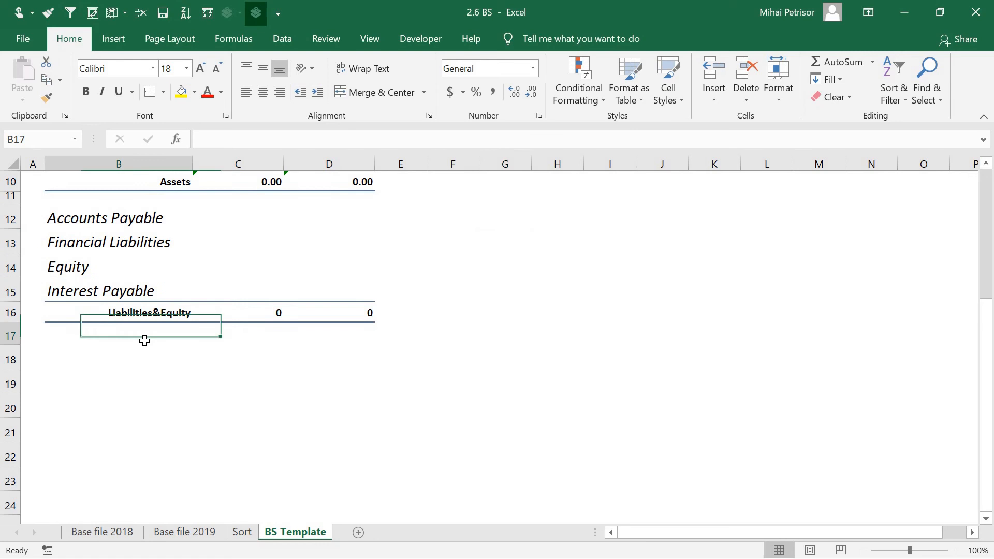
pyautogui.click(153, 375)
pyautogui.click(143, 350)
pyautogui.scroll(3, 284, 326)
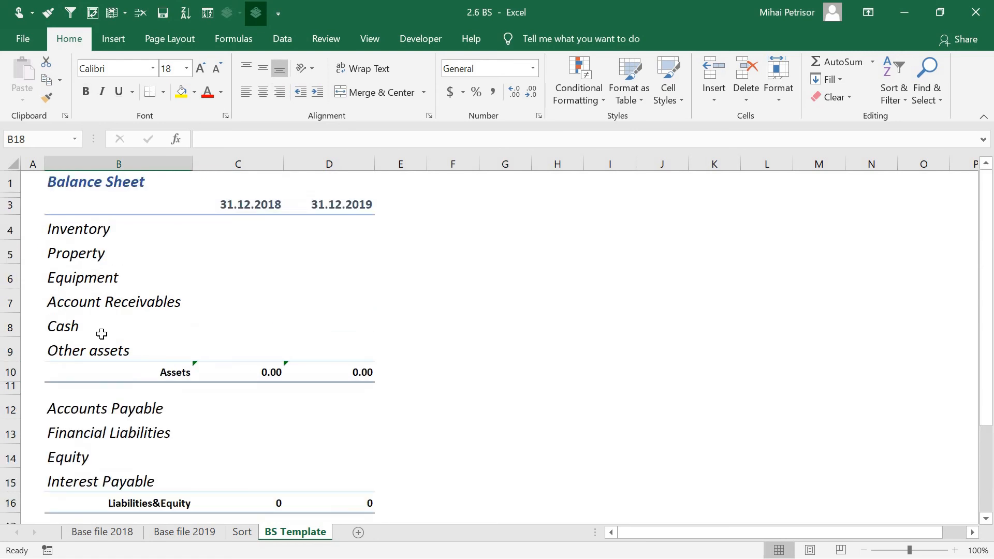
pyautogui.moveTo(9, 415); pyautogui.dragTo(11, 413)
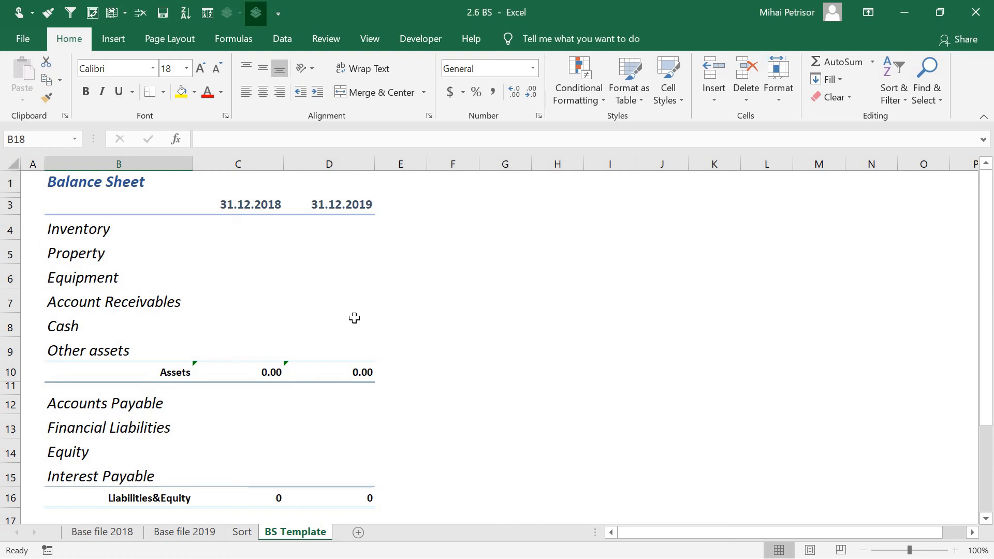
# Reduce the height of the asset category rows 4 to 9, from Inventory to Other assets, to one equal smaller size.
pyautogui.click(150, 518)
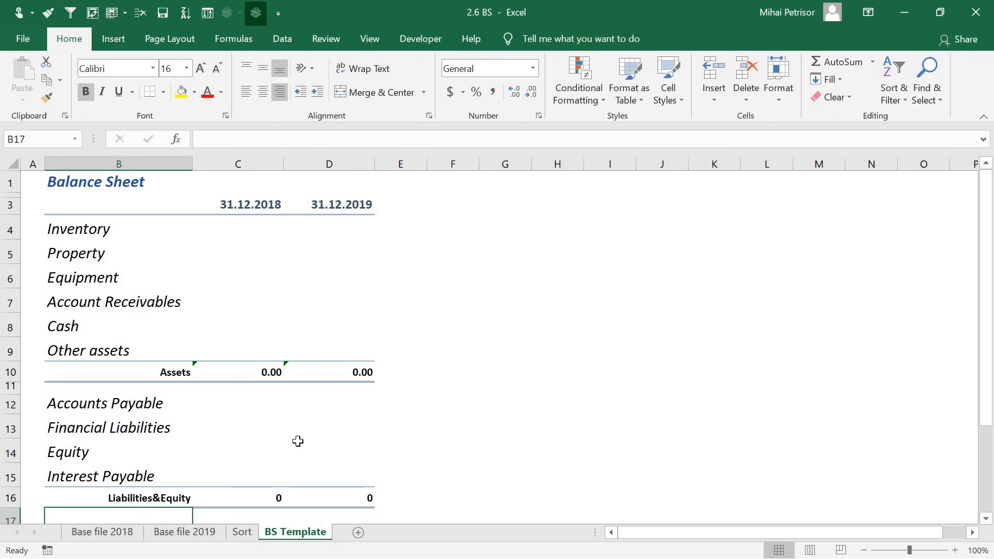
pyautogui.click(276, 515)
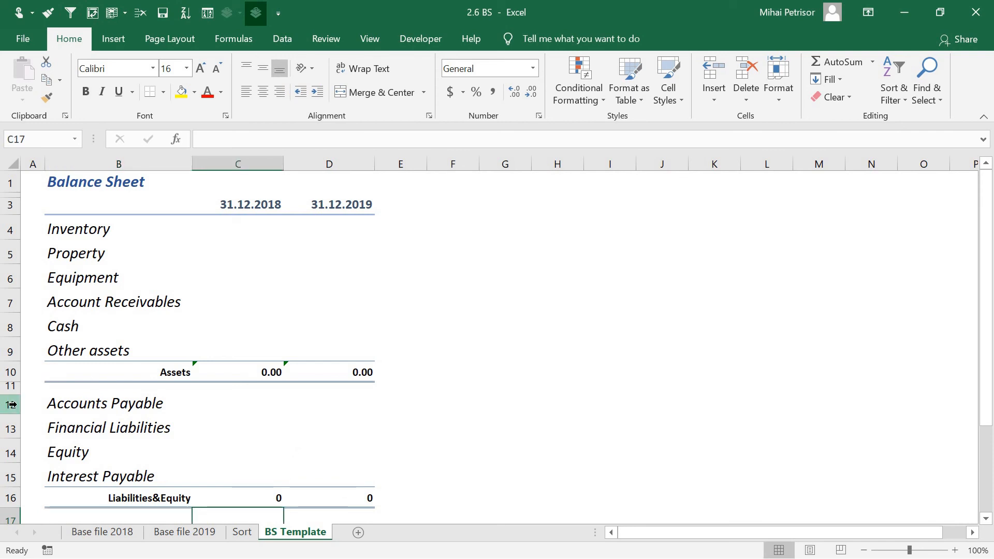
pyautogui.moveTo(10, 228); pyautogui.dragTo(12, 349)
pyautogui.moveTo(7, 315); pyautogui.dragTo(7, 309)
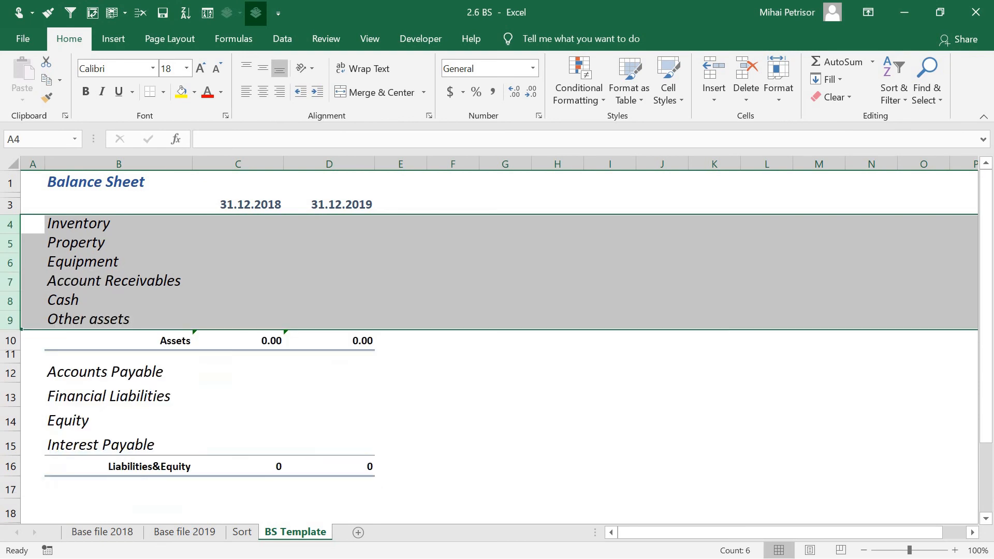
pyautogui.click(156, 267)
pyautogui.click(156, 267)
pyautogui.click(123, 391)
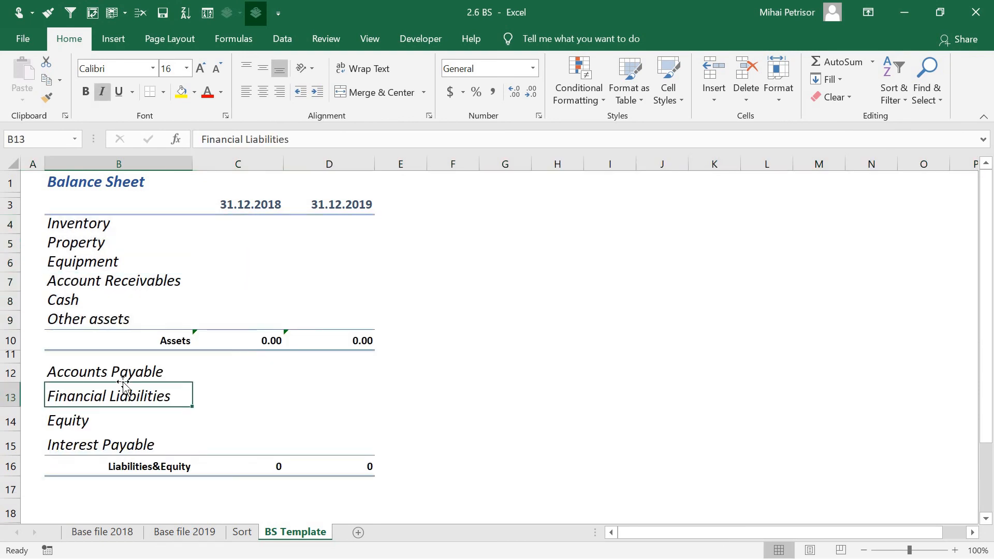
# Slightly reduce the height of row 18 and enter the check label Assets=Liabilities&Equity in B18.
pyautogui.click(213, 497)
pyautogui.click(158, 500)
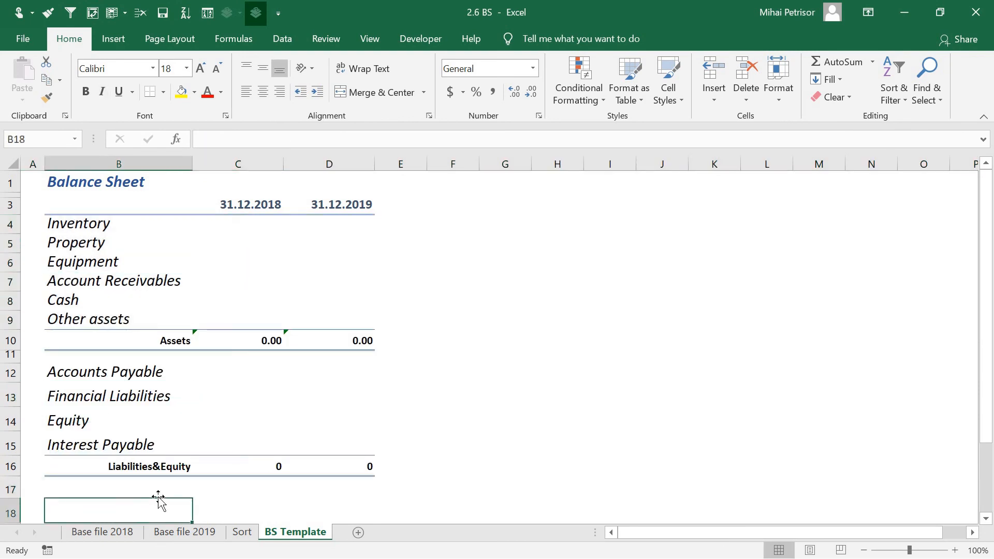
pyautogui.click(245, 504)
pyautogui.click(130, 508)
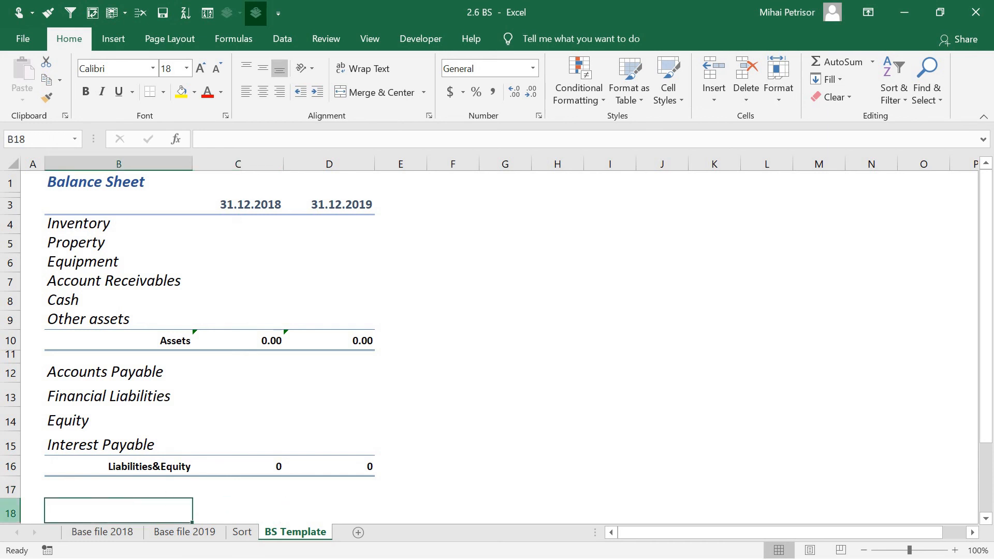
pyautogui.moveTo(10, 523); pyautogui.dragTo(10, 515)
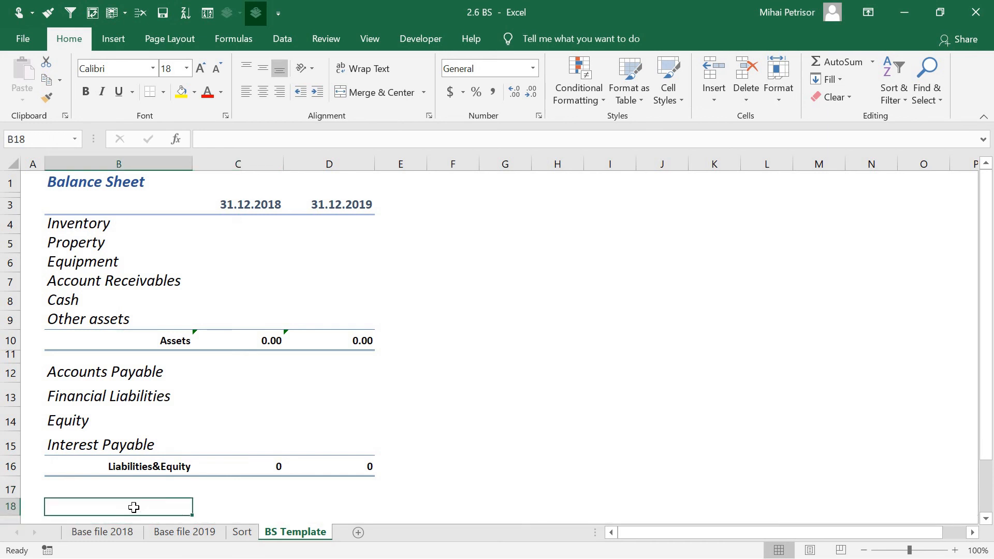
pyautogui.write('A')
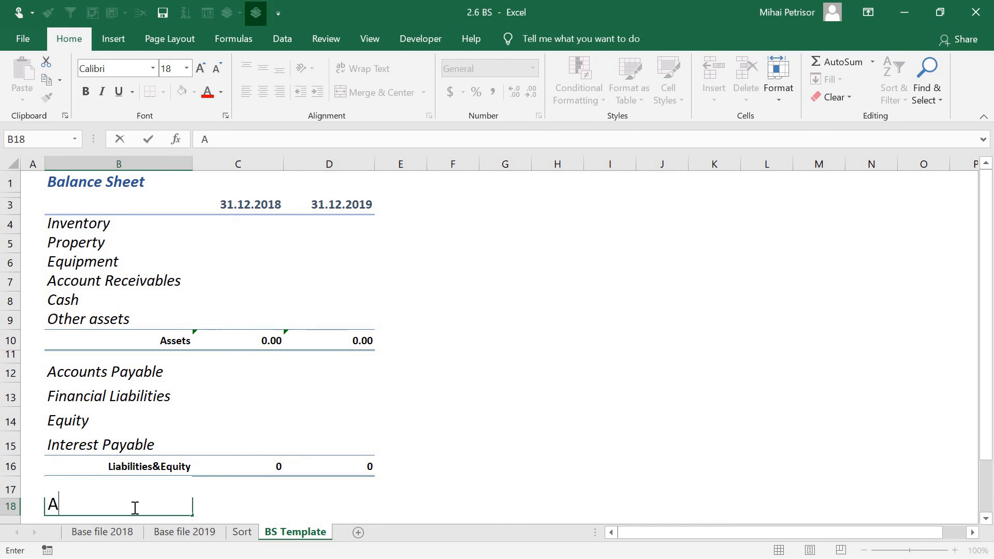
pyautogui.write('ssets')
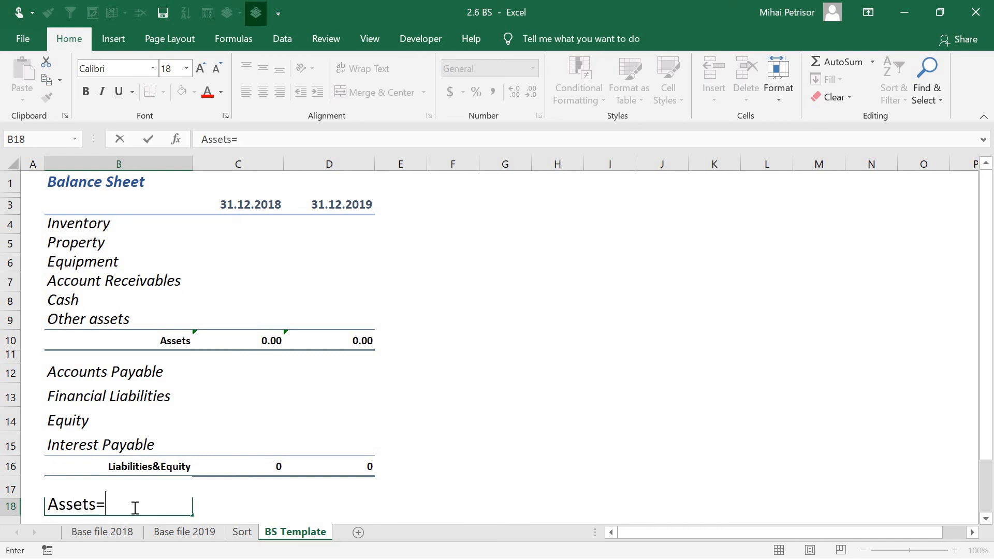
pyautogui.write('=Liabilities%')
pyautogui.press('BackSpace')
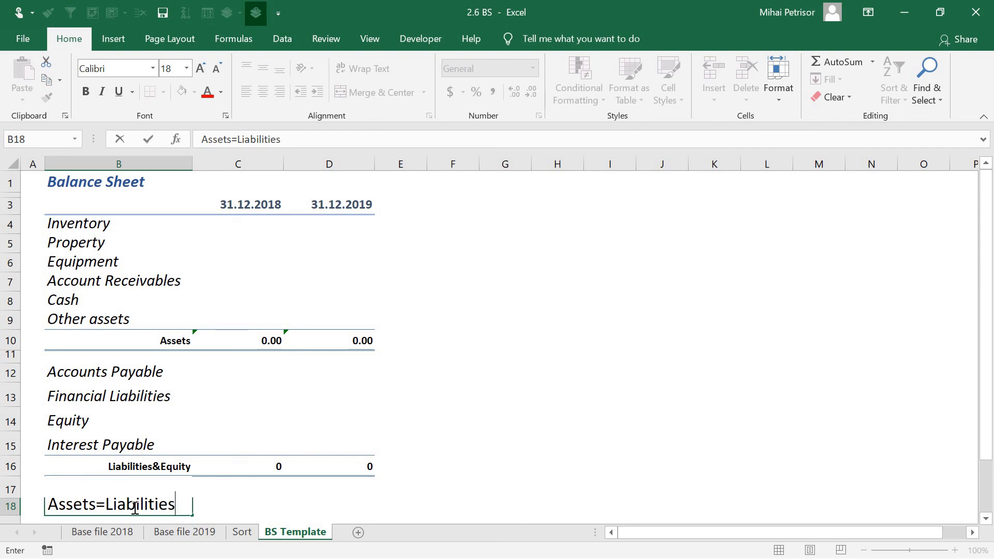
pyautogui.write('&Equity')
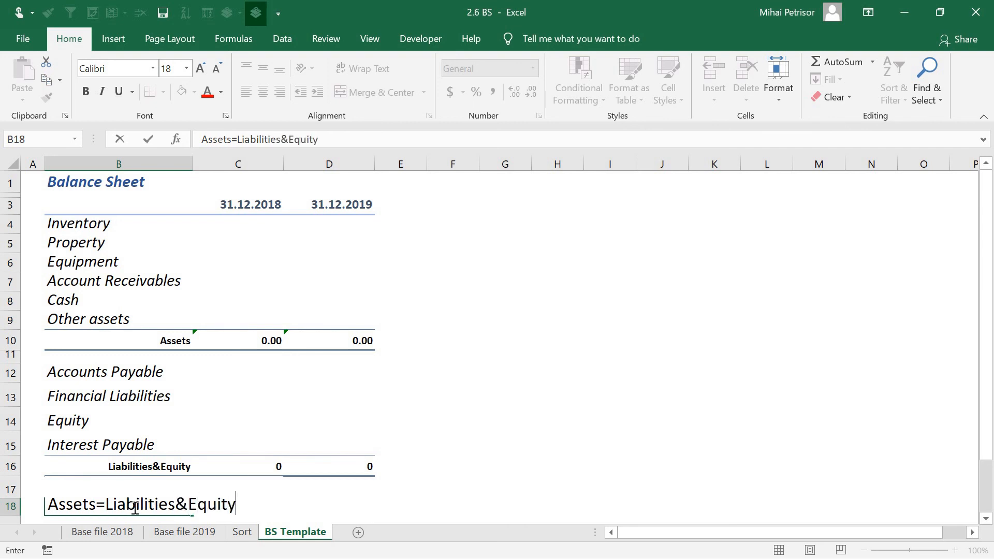
pyautogui.press('Return')
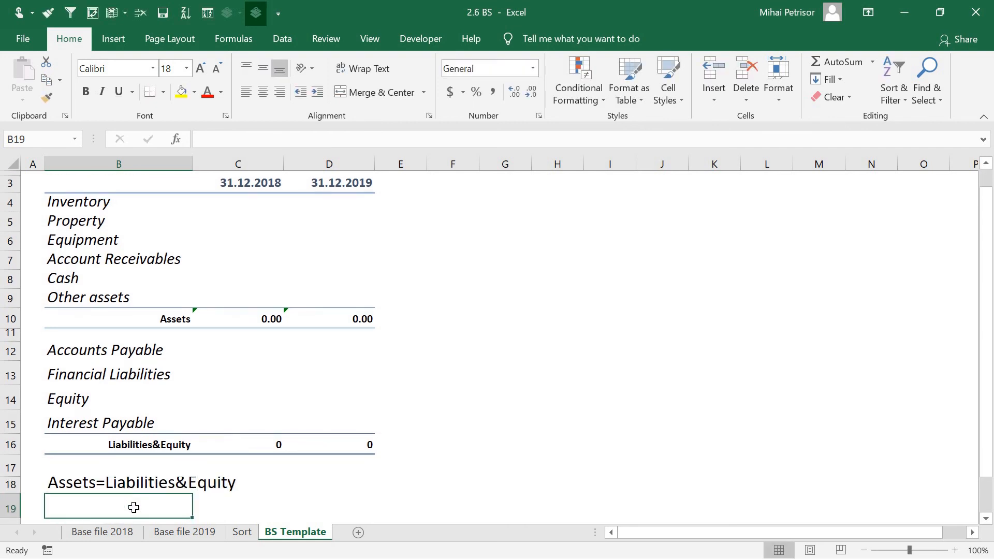
# Slightly increase the height of blank row 17 and reduce the font size of the check label in B18 to 16.
pyautogui.moveTo(10, 474); pyautogui.dragTo(9, 477)
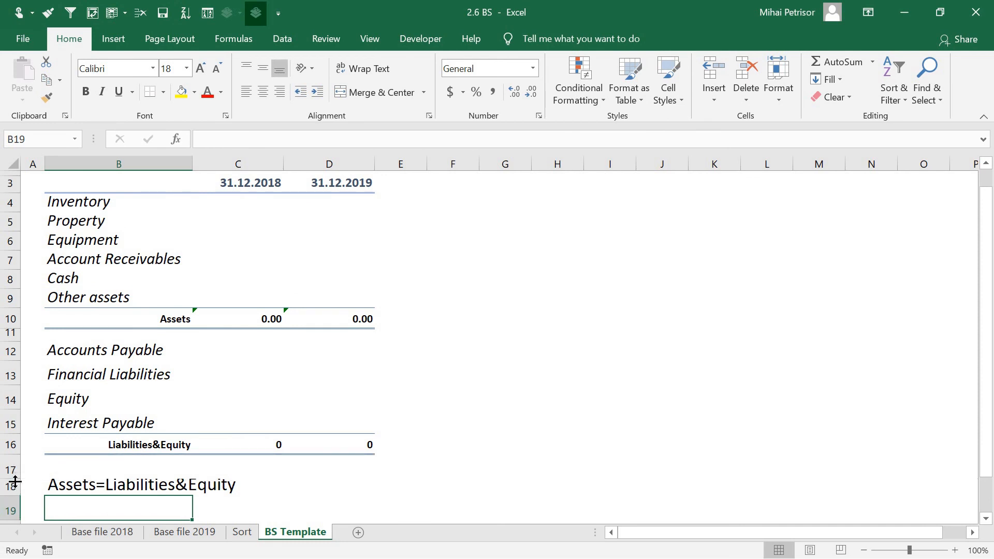
pyautogui.press('Up')
pyautogui.click(221, 65)
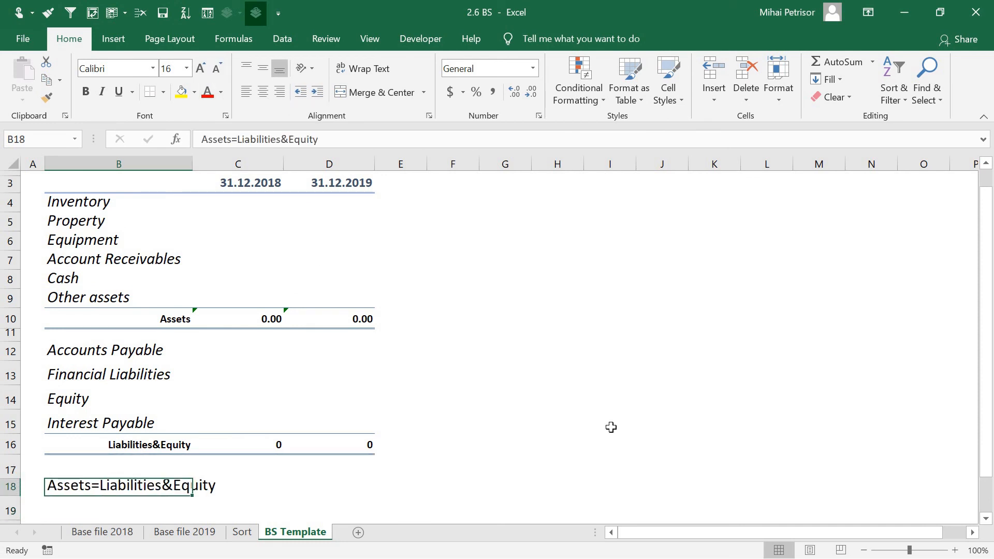
pyautogui.click(654, 430)
# Enter the check formula =C10-C16 in C18 and fill it into D18.
pyautogui.click(183, 481)
pyautogui.click(272, 482)
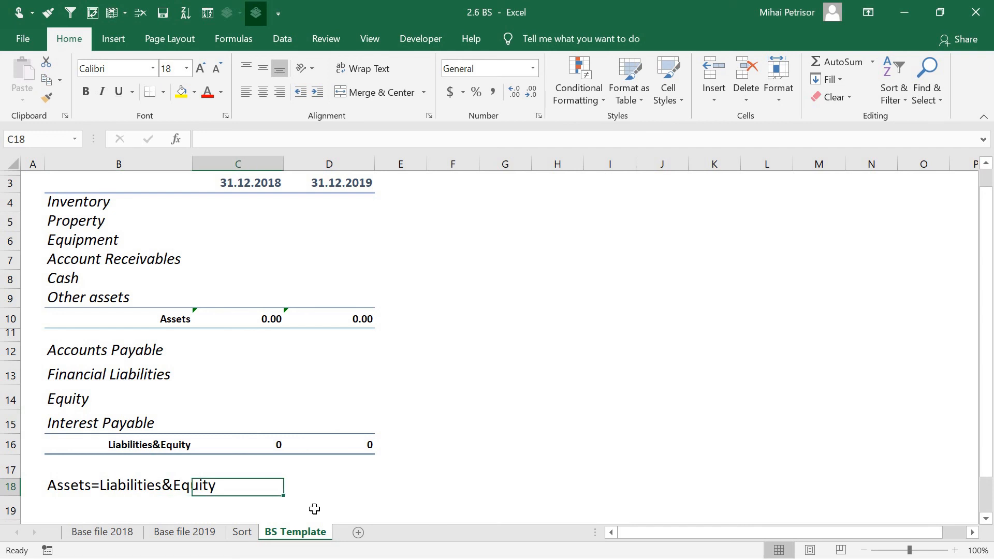
pyautogui.write('=')
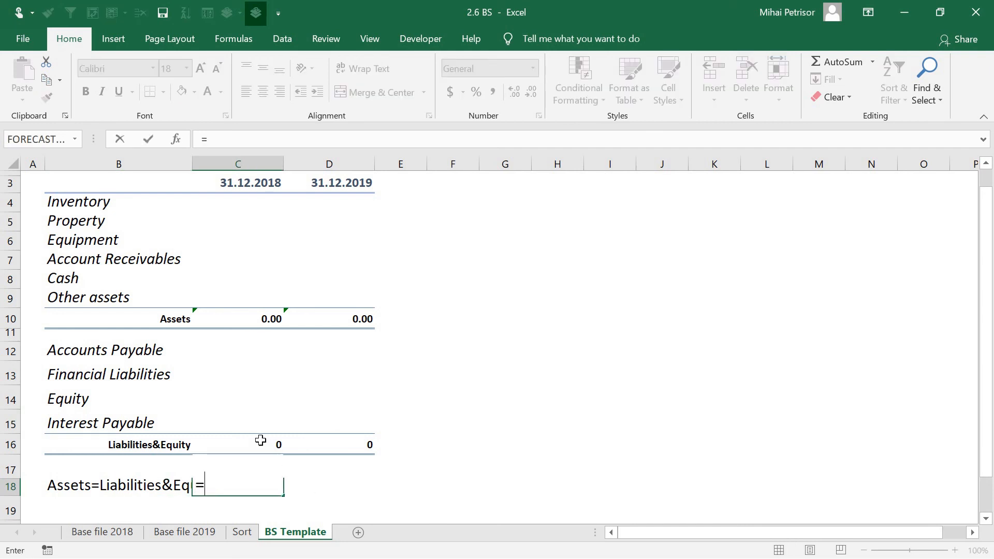
pyautogui.click(256, 319)
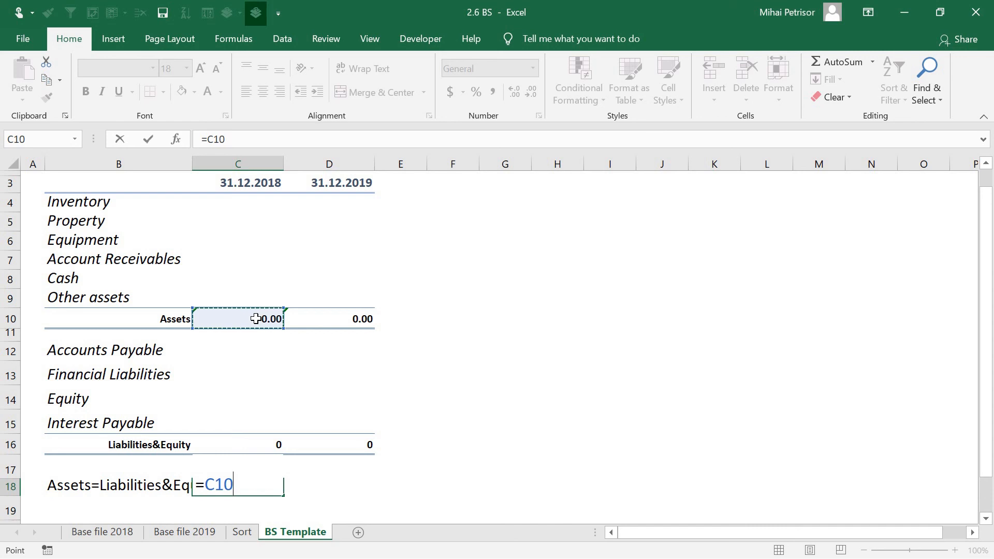
pyautogui.write('-')
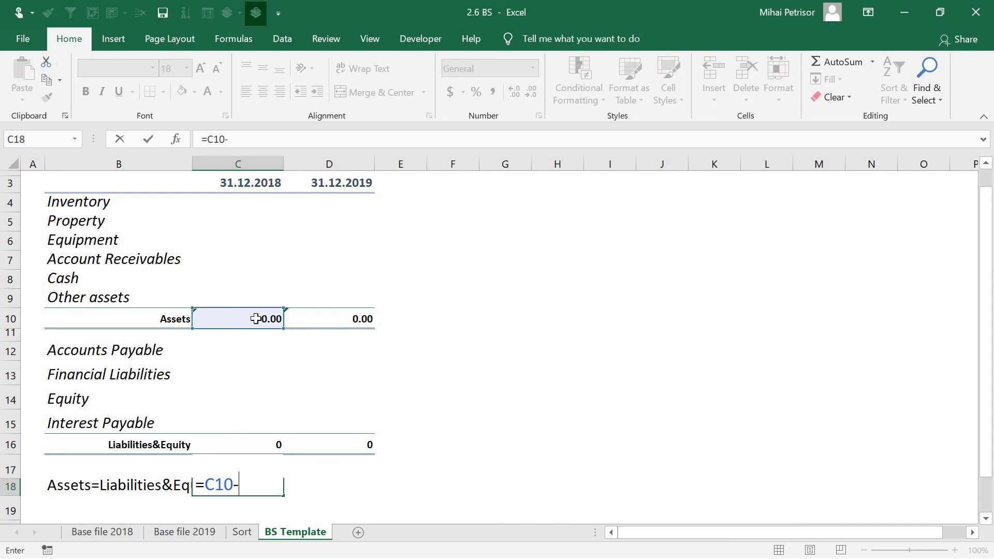
pyautogui.click(251, 442)
pyautogui.press('Return')
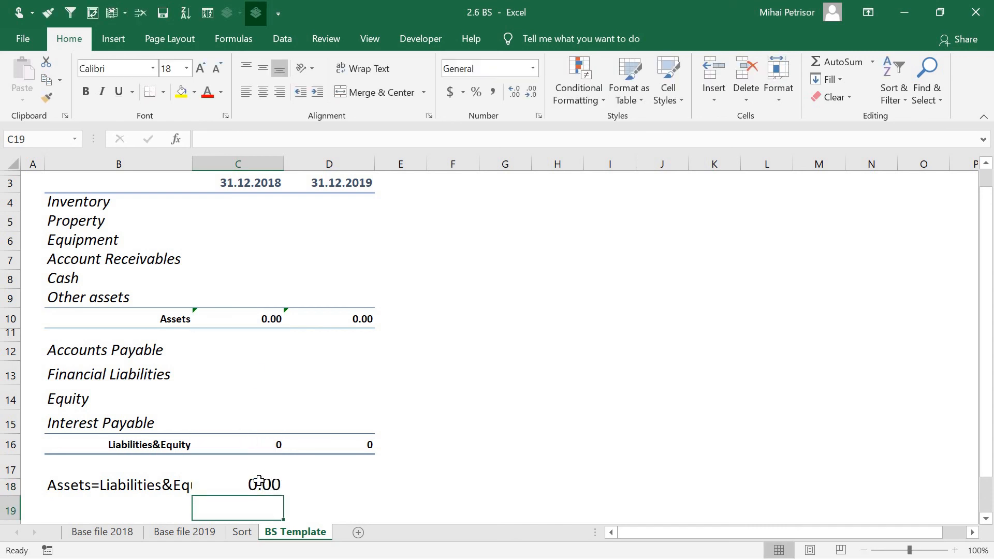
pyautogui.click(274, 490)
pyautogui.moveTo(276, 497); pyautogui.dragTo(381, 494)
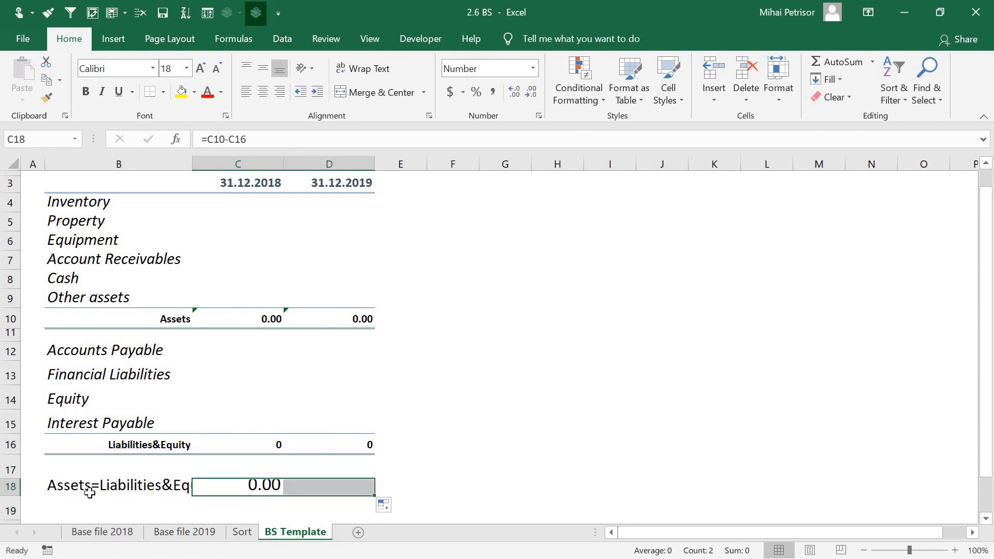
# Apply the Explanatory Text cell style to the check row B18:D18.
pyautogui.moveTo(78, 485); pyautogui.dragTo(313, 486)
pyautogui.click(667, 100)
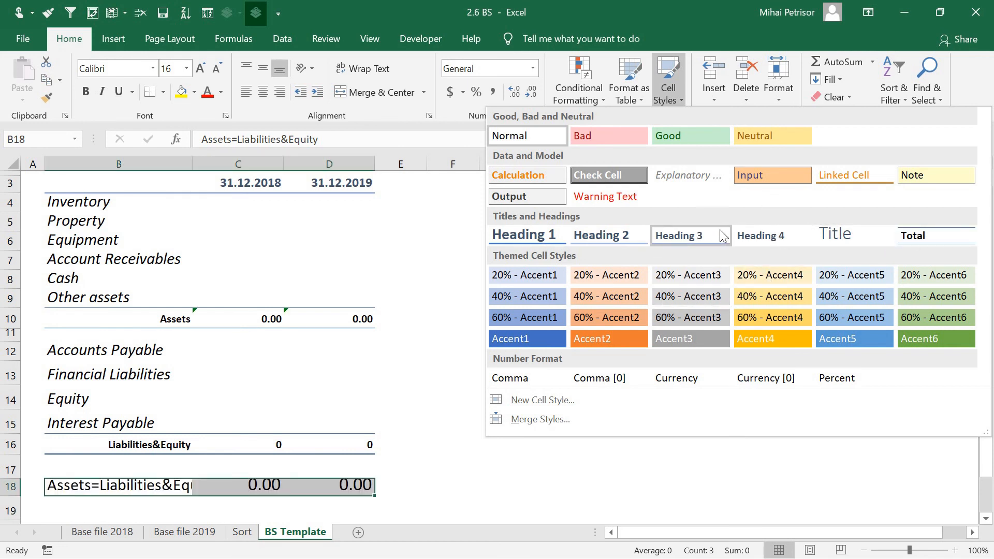
pyautogui.click(680, 177)
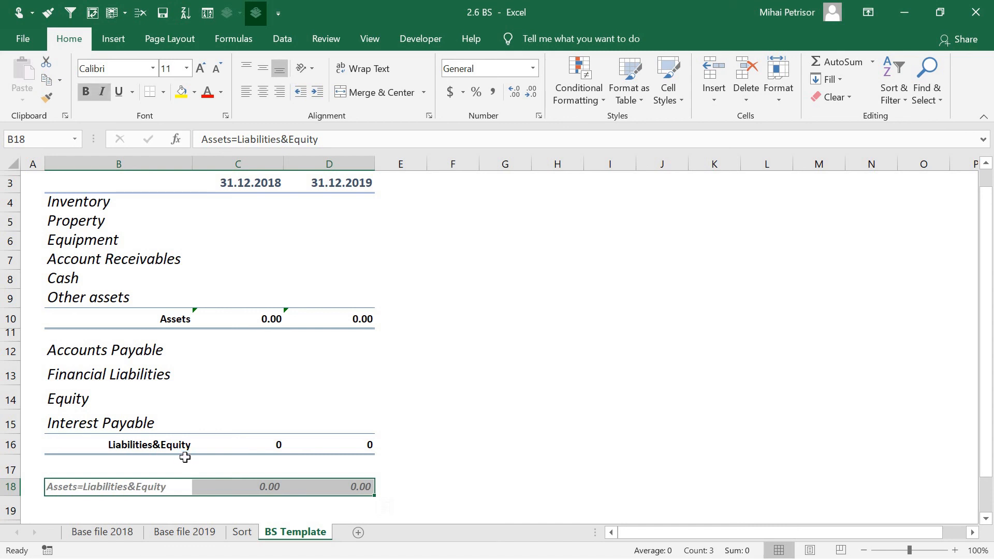
pyautogui.click(495, 453)
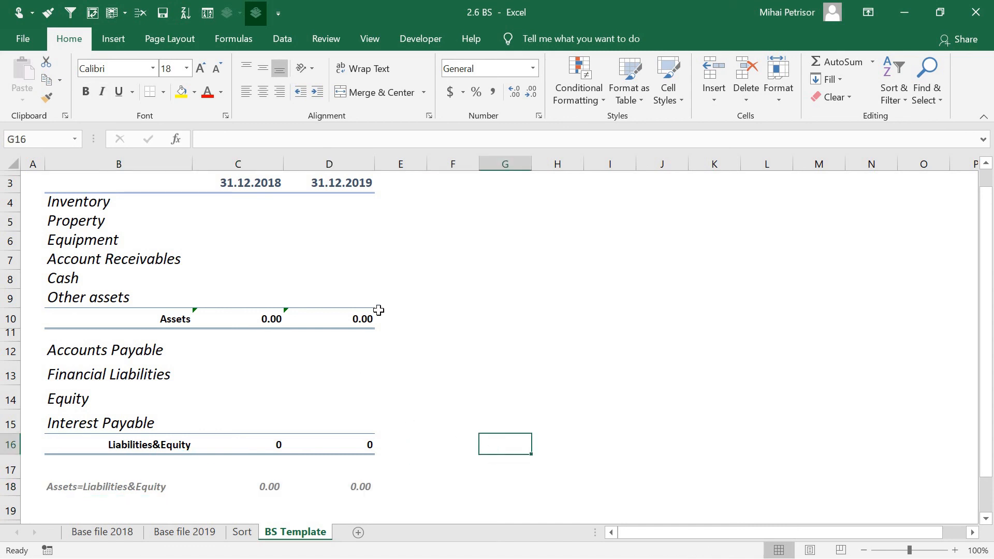
# Ignore the formula error flagged on the Assets totals in C10:D10.
pyautogui.scroll(1, 380, 310)
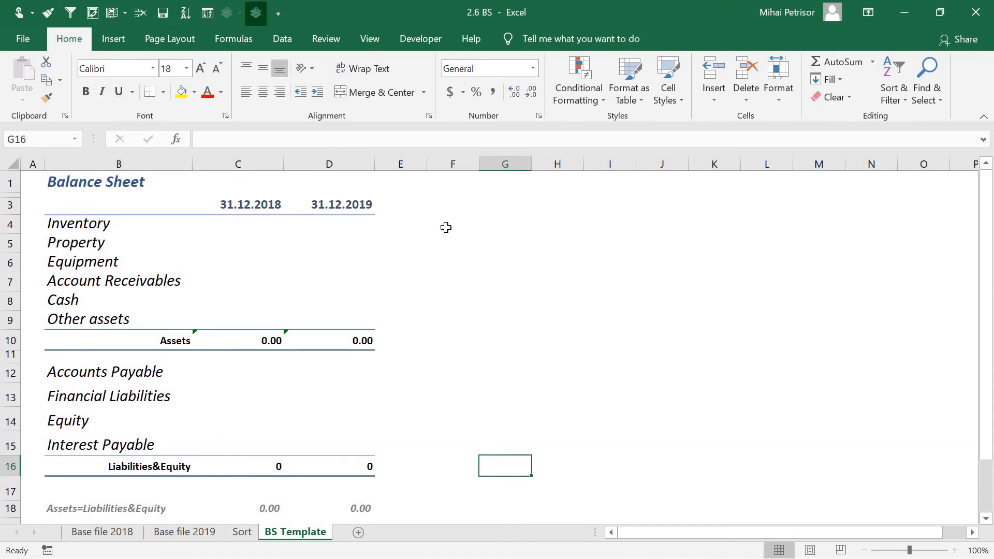
pyautogui.click(536, 260)
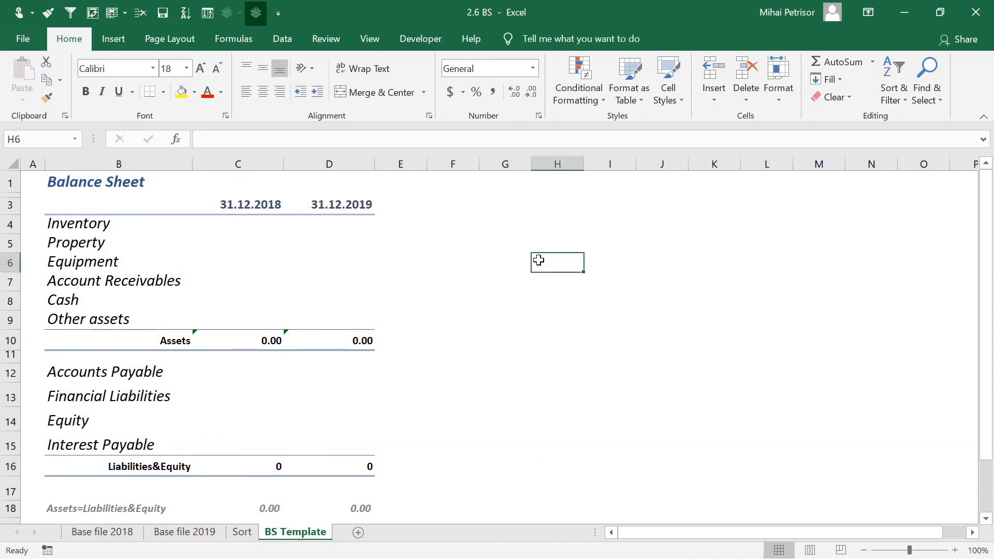
pyautogui.click(238, 336)
pyautogui.moveTo(246, 341); pyautogui.dragTo(333, 339)
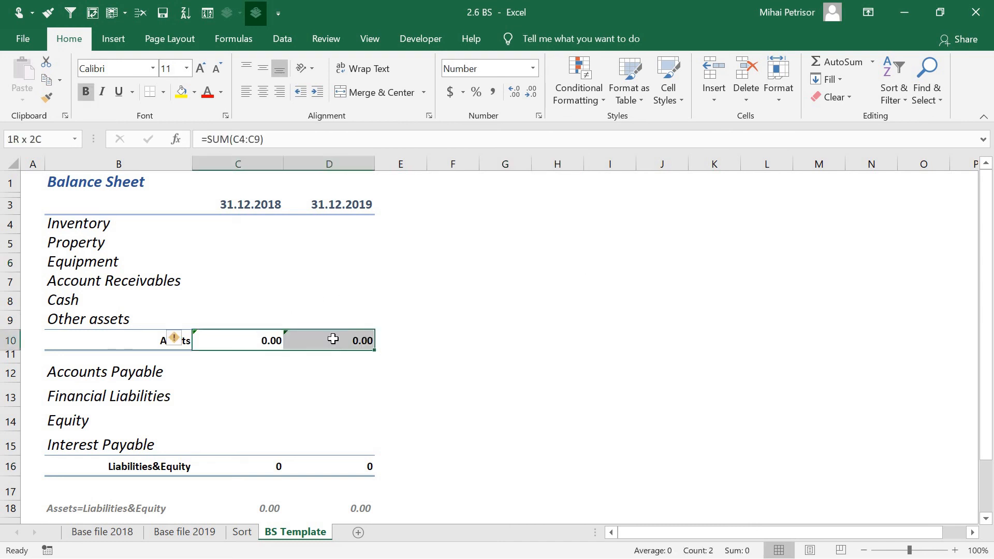
pyautogui.click(176, 339)
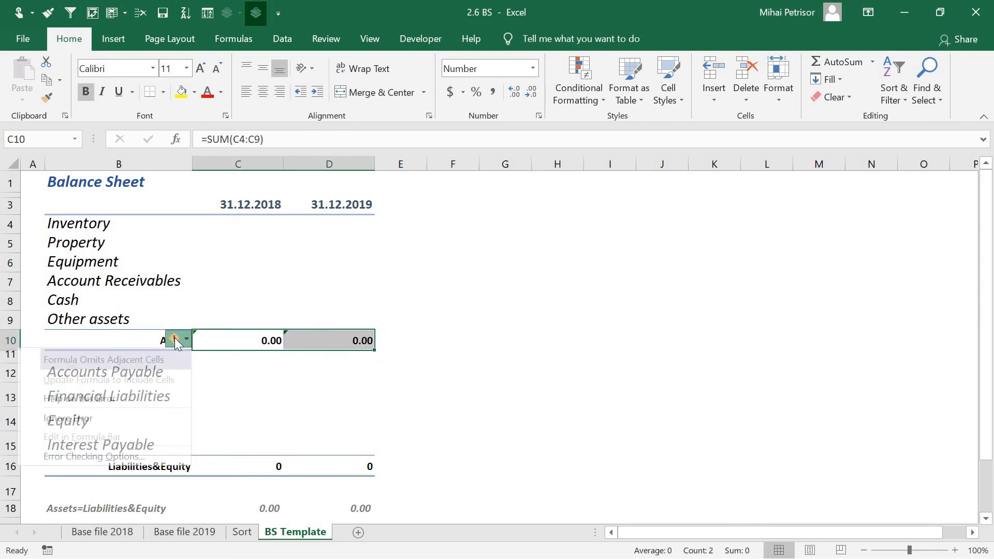
pyautogui.click(151, 415)
pyautogui.click(243, 340)
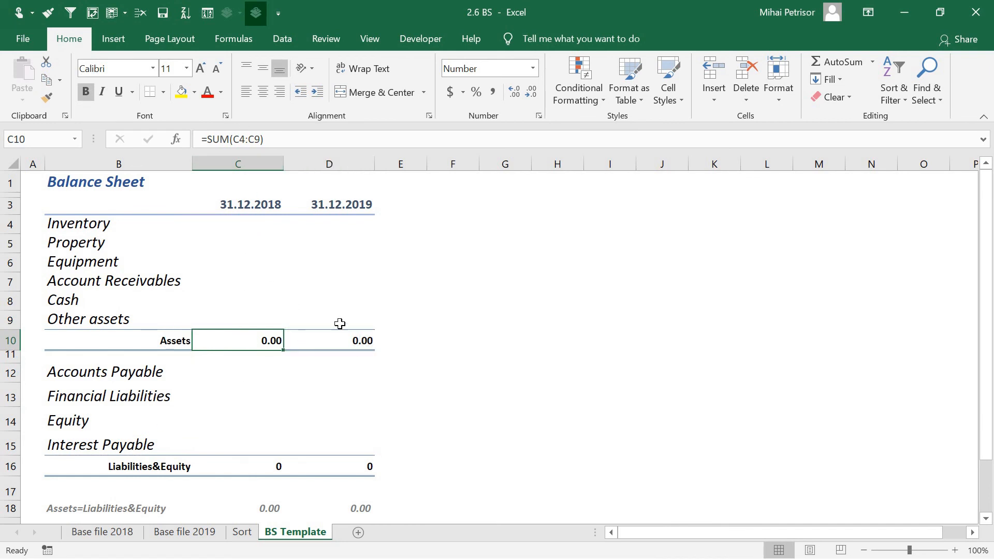
pyautogui.click(336, 388)
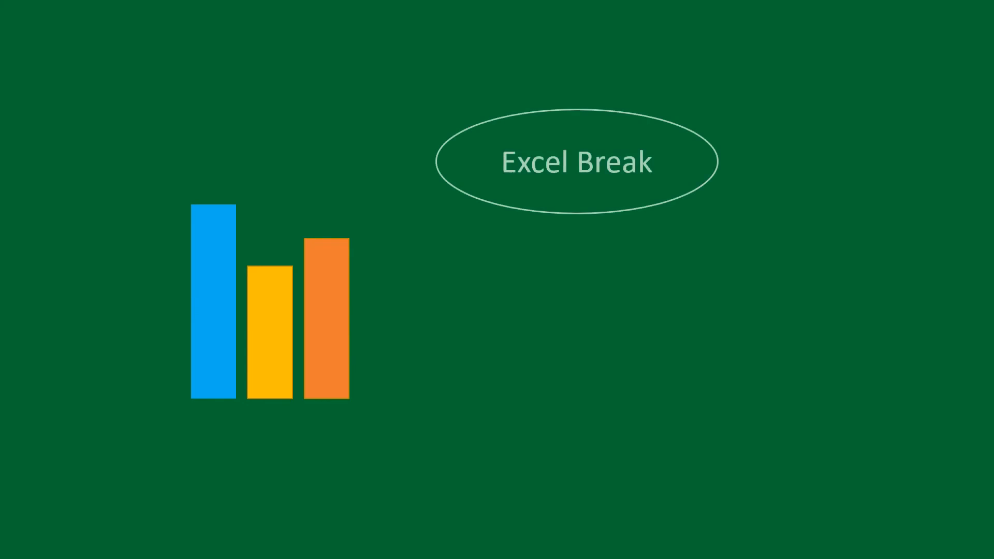